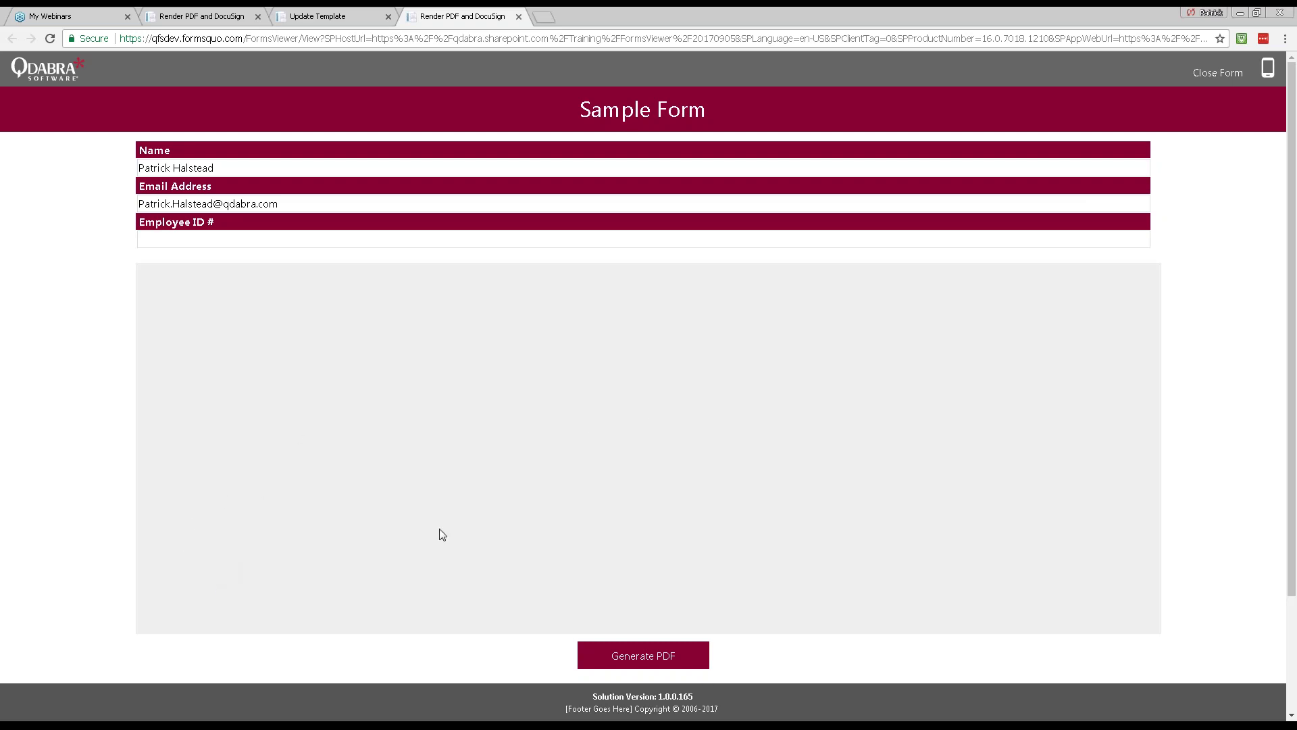
left_click(163, 605)
mouse_move(285, 577)
left_mouse_down()
mouse_move(383, 521)
mouse_move(378, 561)
mouse_move(425, 554)
mouse_move(473, 514)
mouse_move(431, 512)
left_mouse_up()
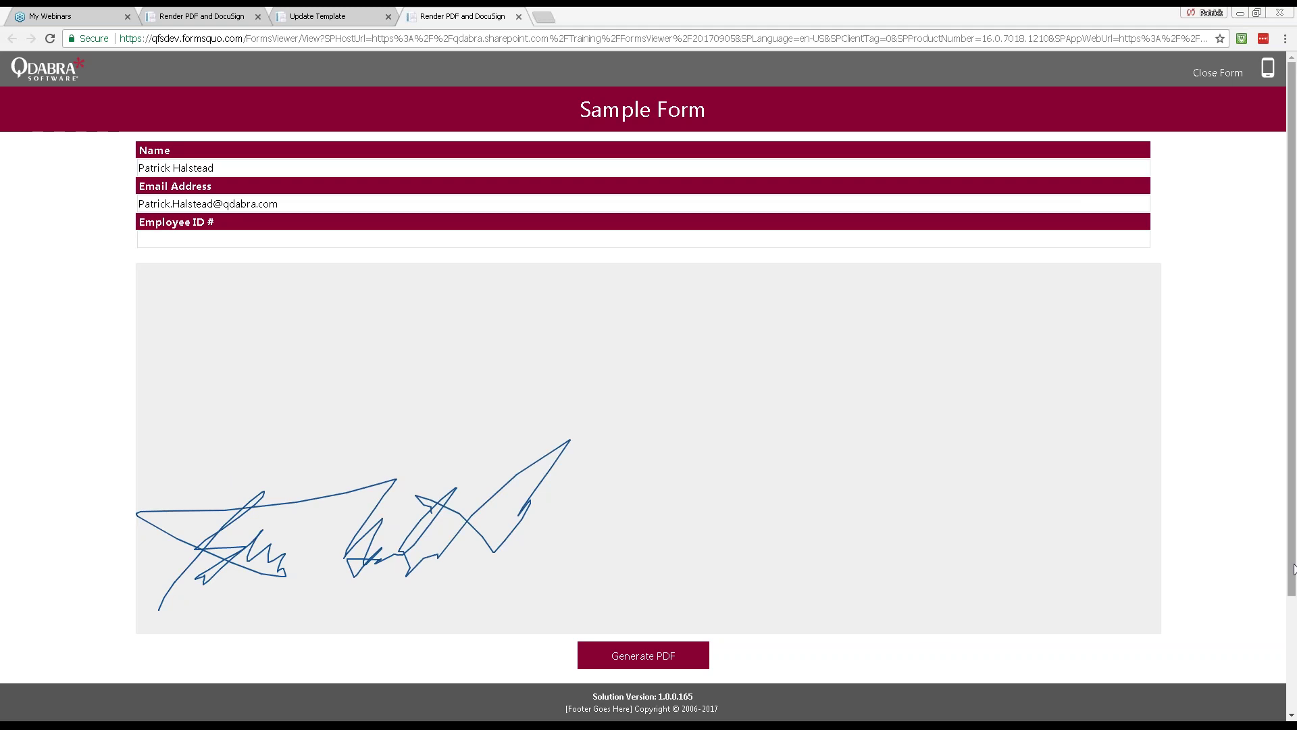
scroll(1294, 567, "down", 3)
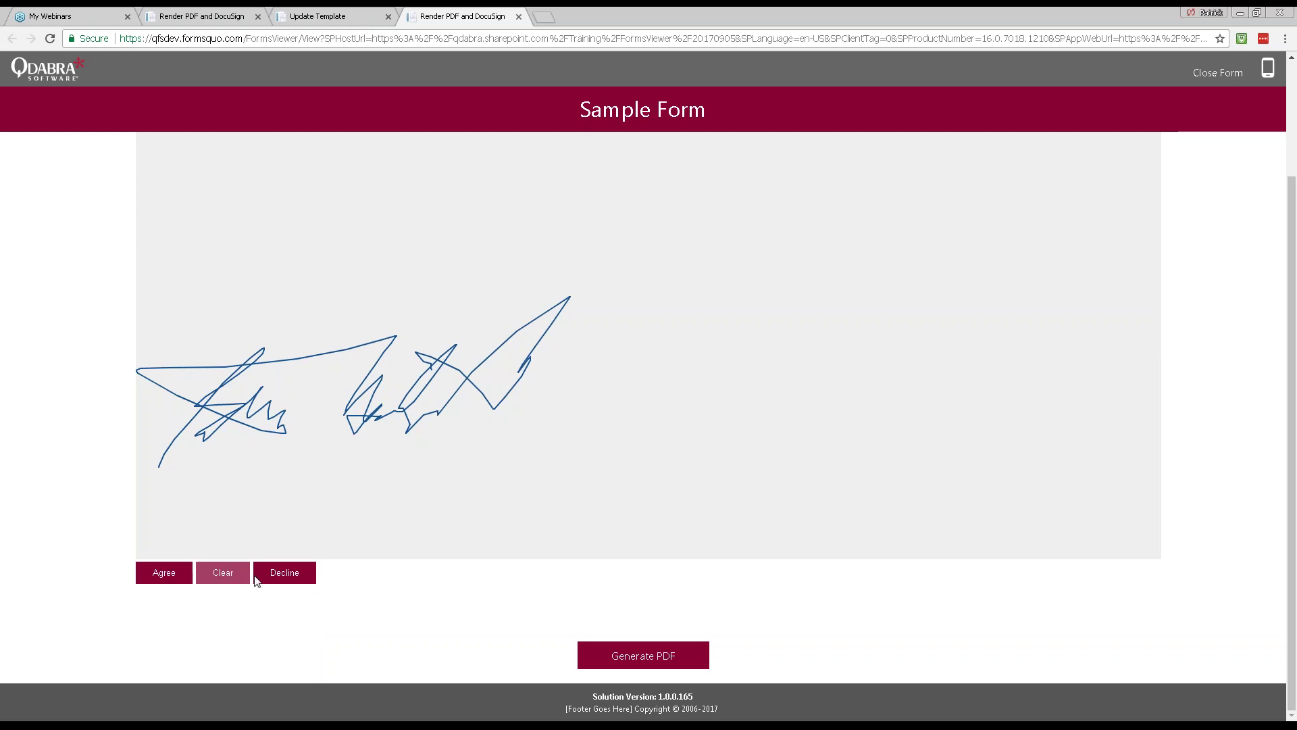
left_click(223, 572)
mouse_move(162, 524)
left_mouse_down()
mouse_move(187, 494)
mouse_move(238, 512)
mouse_move(230, 476)
mouse_move(342, 507)
mouse_move(510, 397)
mouse_move(477, 500)
mouse_move(534, 468)
mouse_move(490, 464)
left_mouse_up()
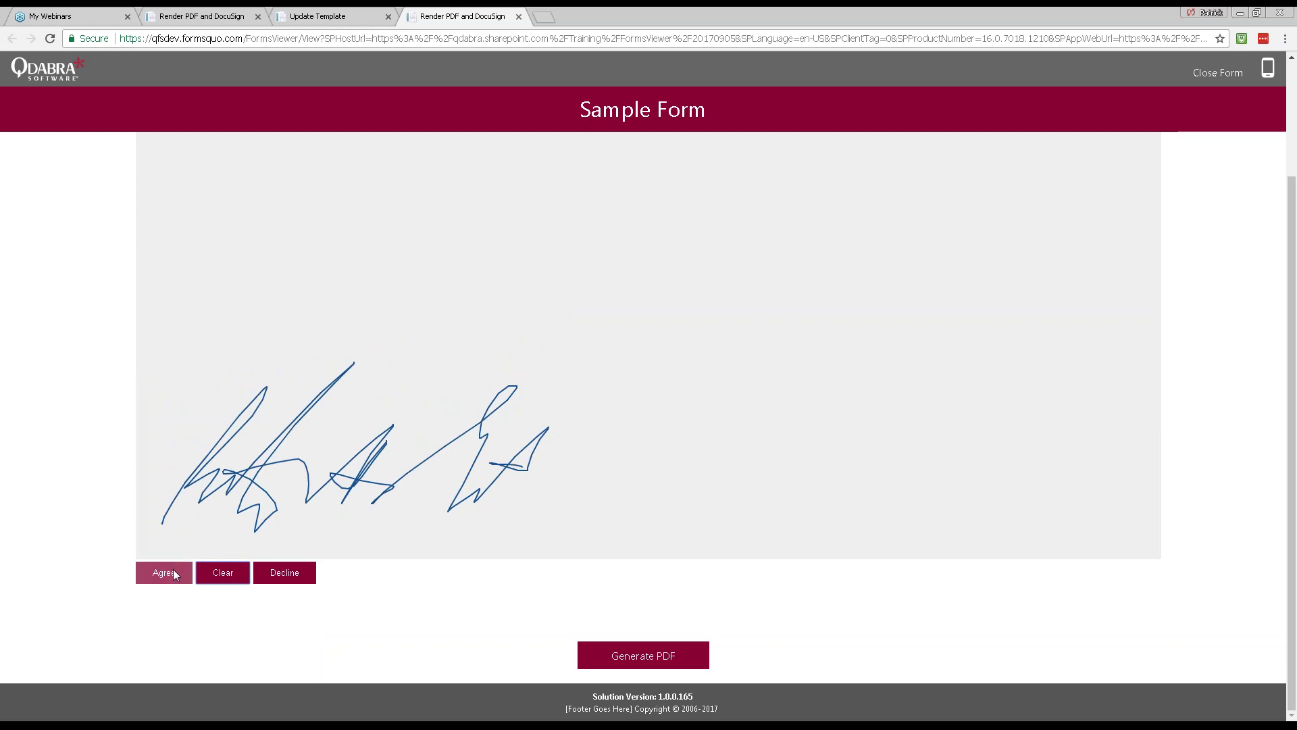
left_click(164, 572)
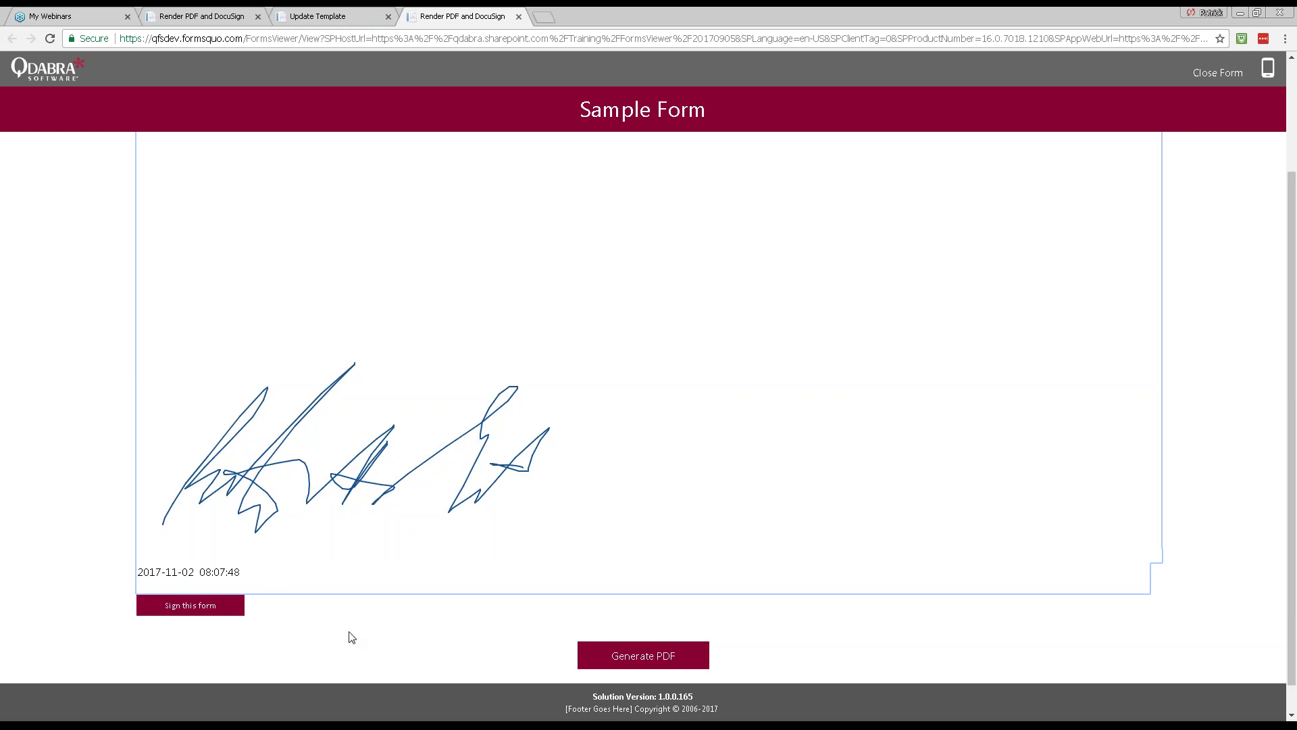
scroll(425, 602, "up", 2)
Step: Scroll up and down through the signed Sample Form
scroll(427, 603, "up", 1)
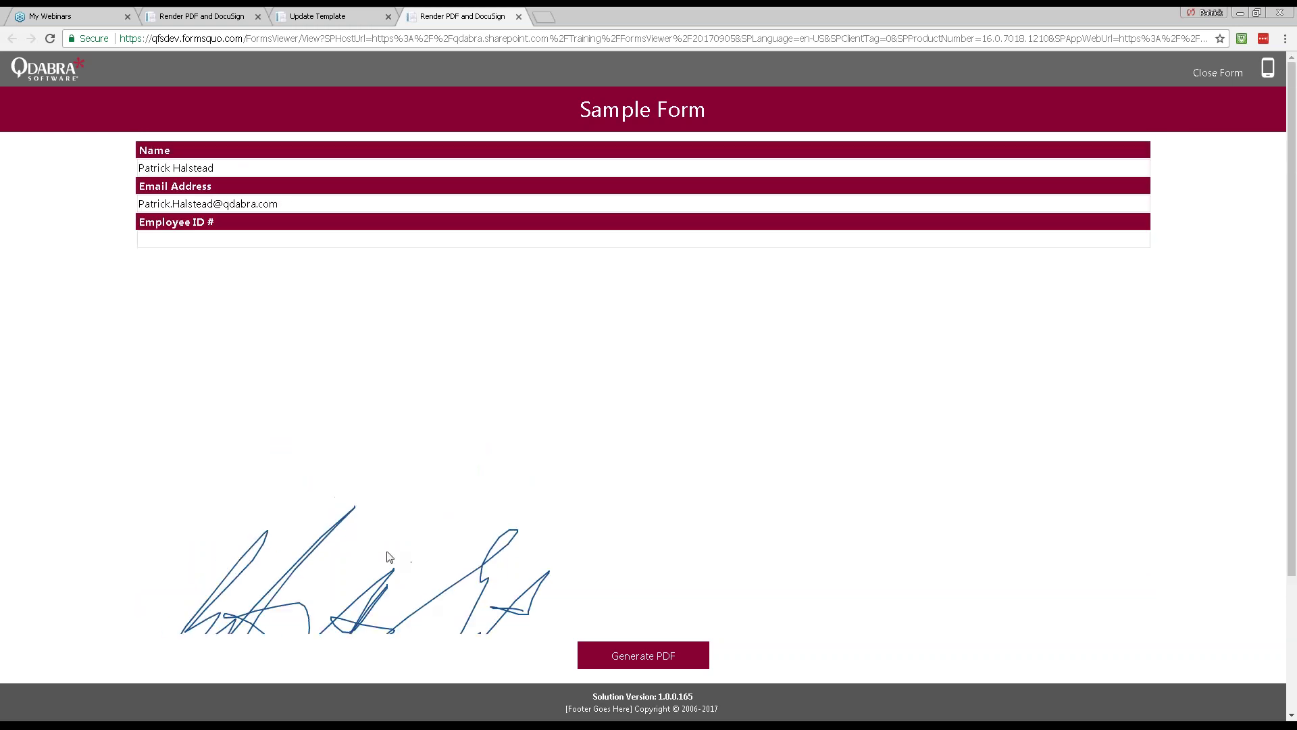
scroll(440, 439, "down", 2)
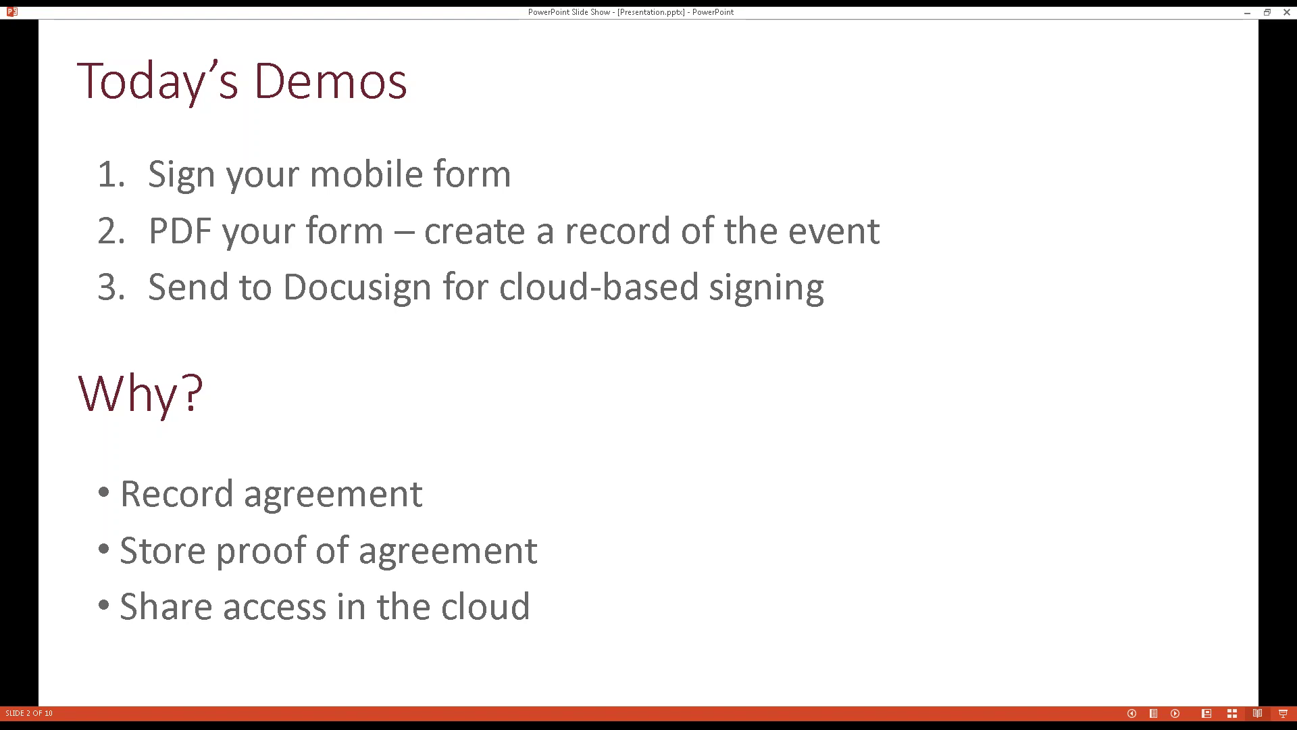
Step: Switch from the slide show via the browser to the form template in InfoPath Designer
key("alt+Tab")
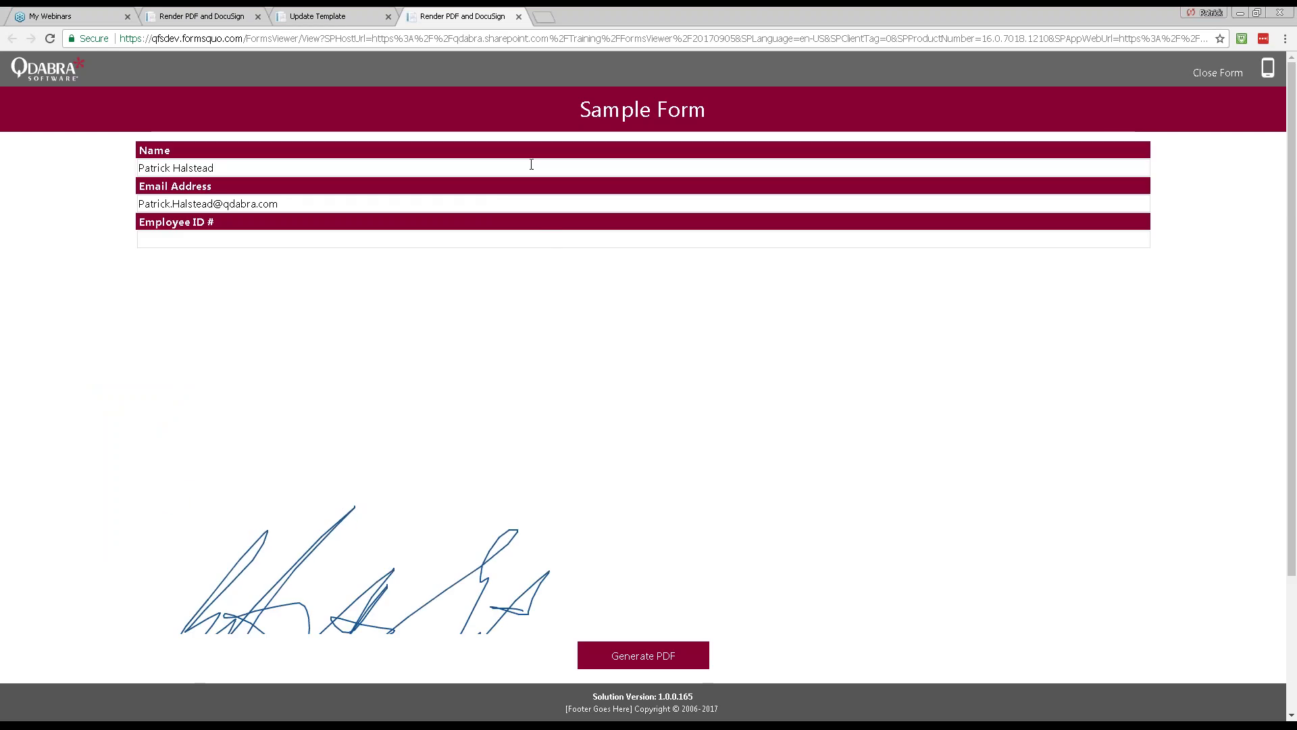
key("alt+Tab")
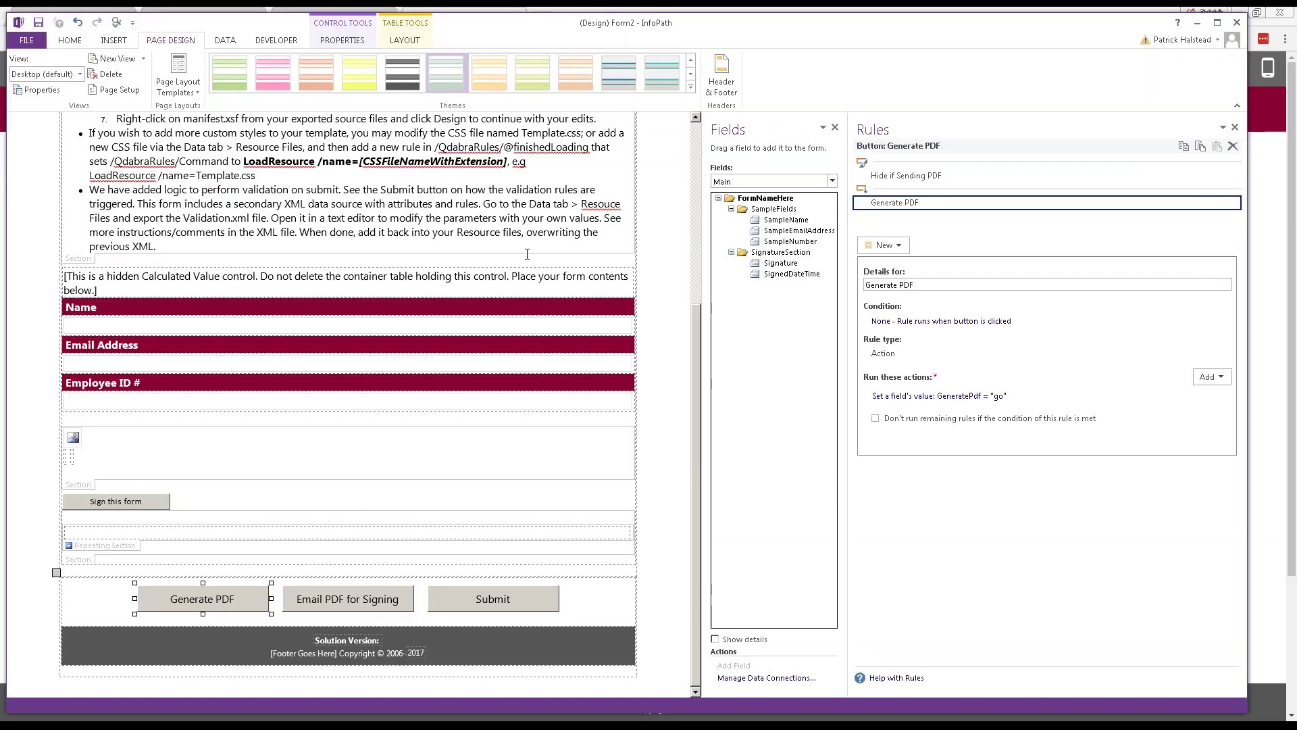
Step: Nudge the designer window and bring the canvas's bottom buttons into view
scroll(526, 253, "up", 7)
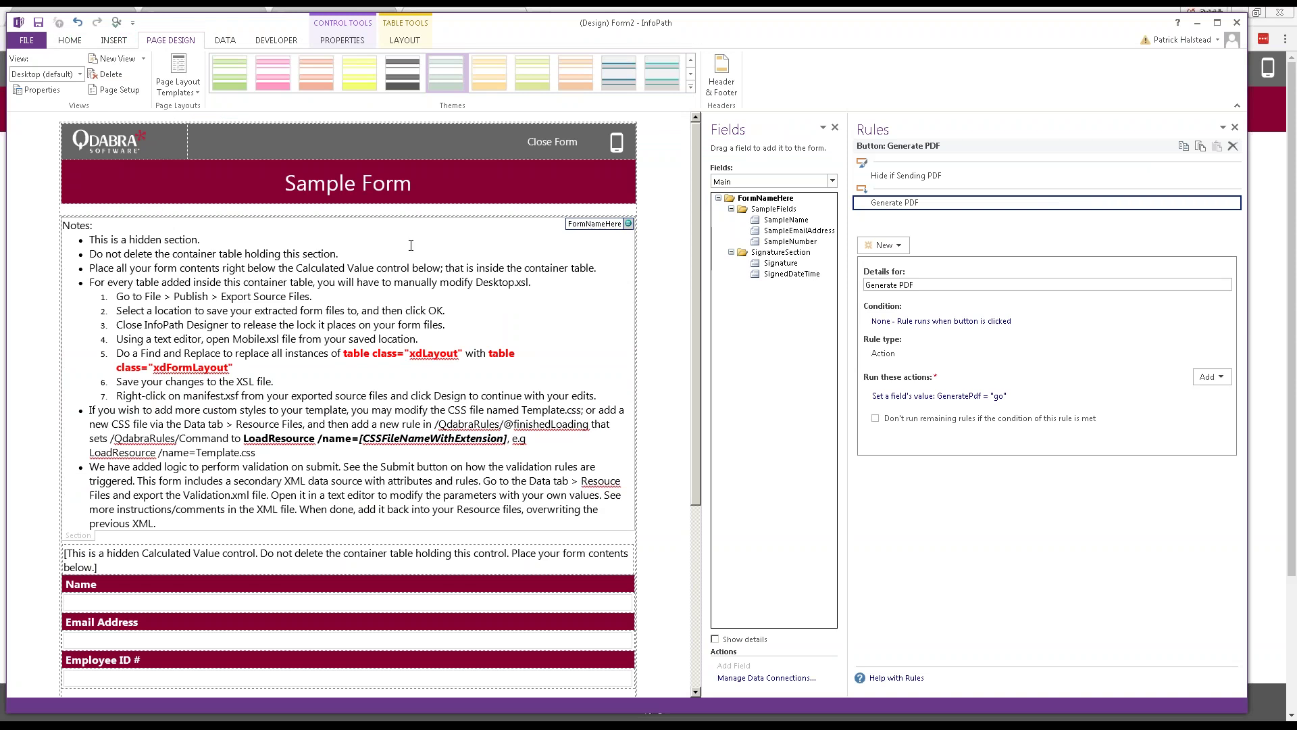
left_click_drag(696, 33, 691, 30)
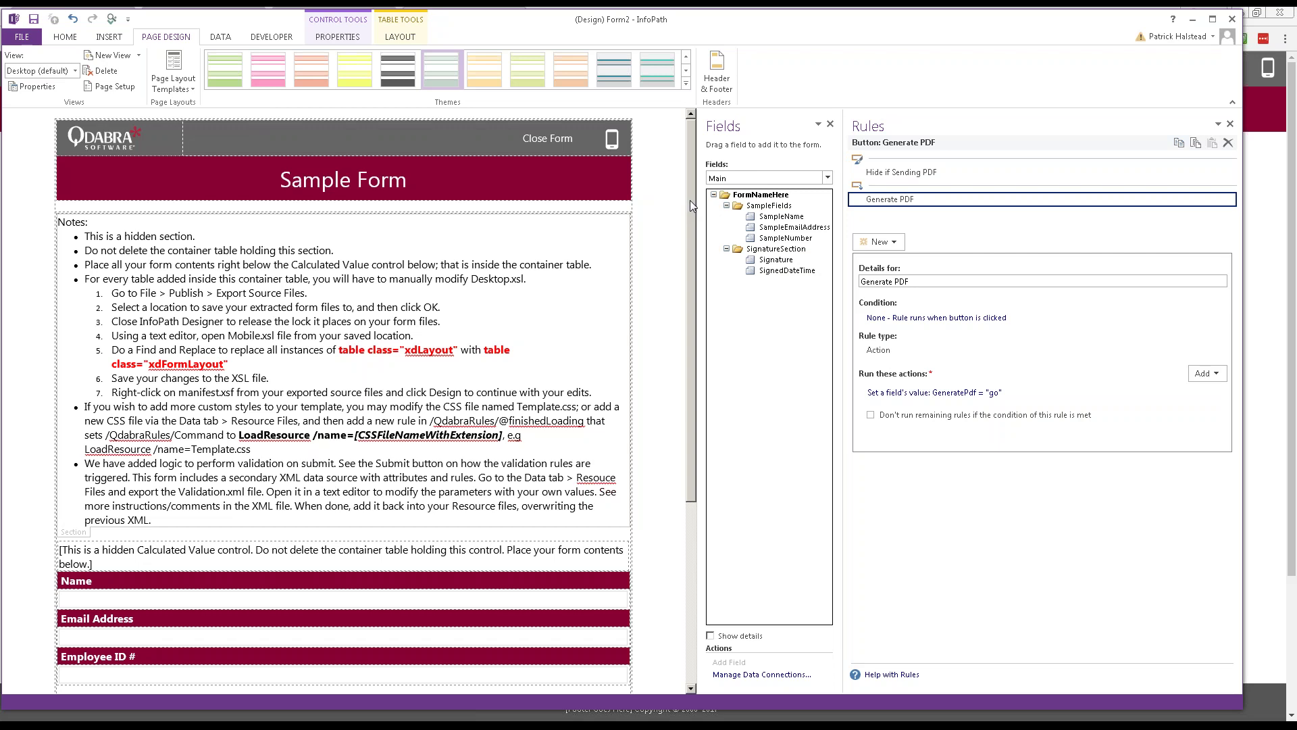
left_click_drag(691, 189, 694, 419)
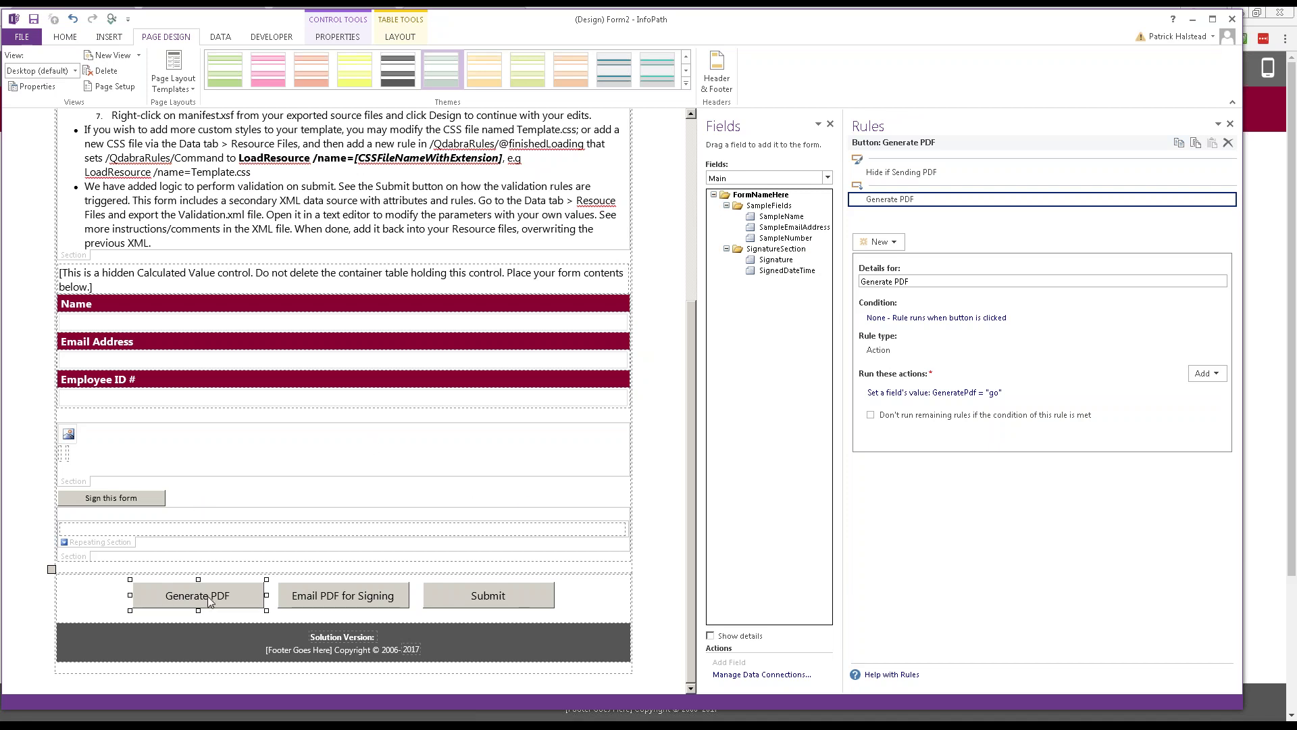
Step: Compare the Email PDF for Signing, Sign this form and Generate PDF button rules, ending on GeneratePdf = "go"
left_click(280, 597)
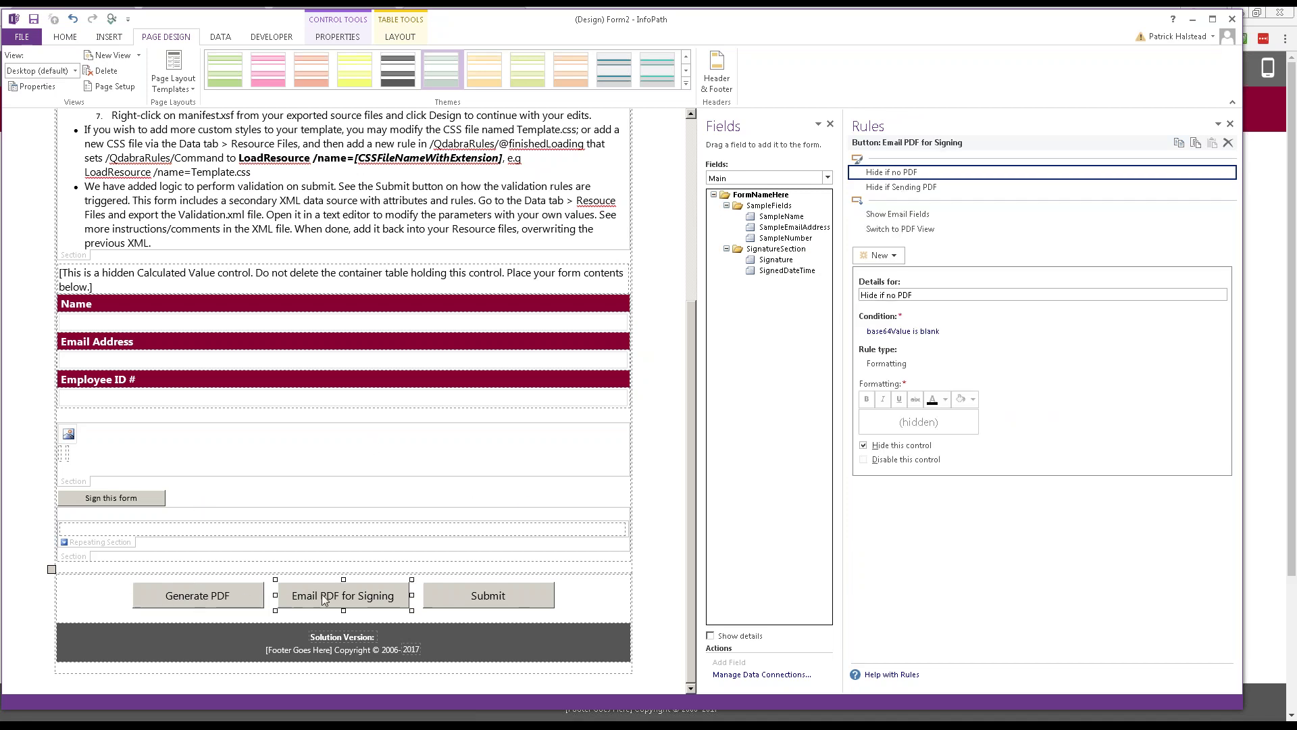
left_click(225, 590)
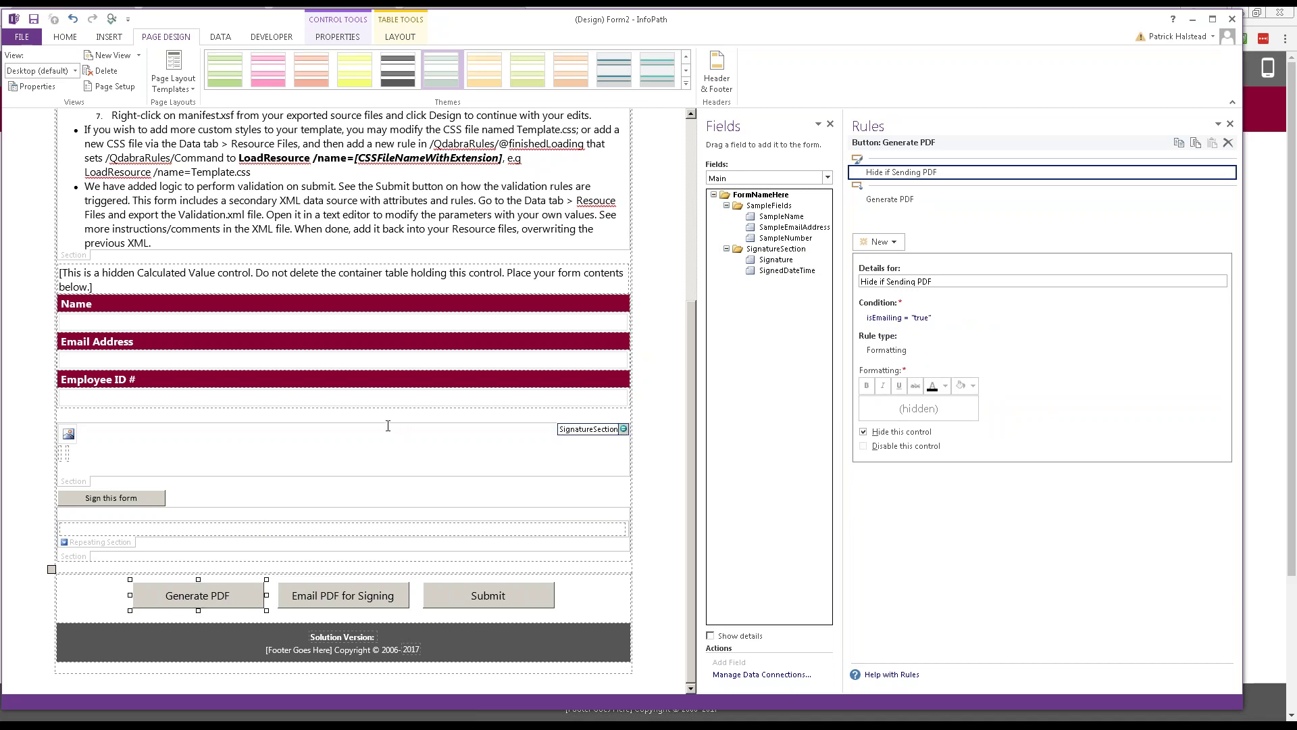
left_click(148, 499)
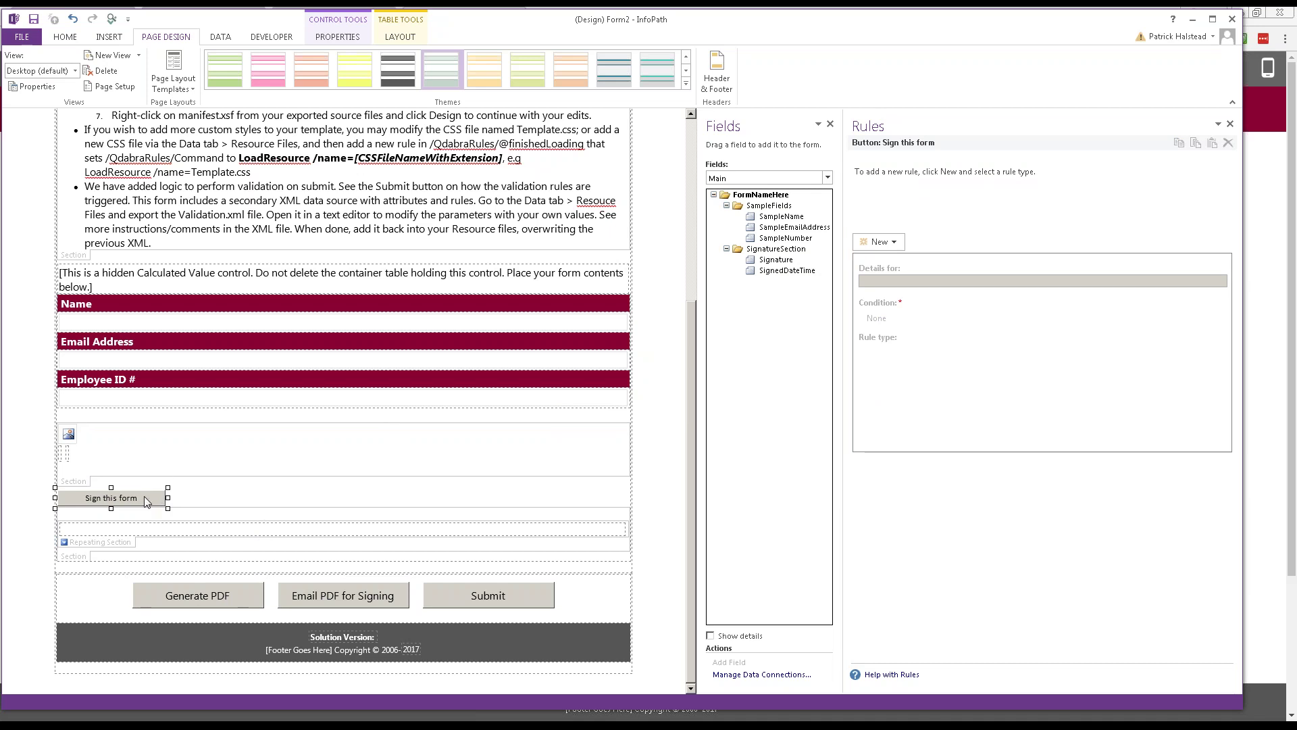
left_click(230, 598)
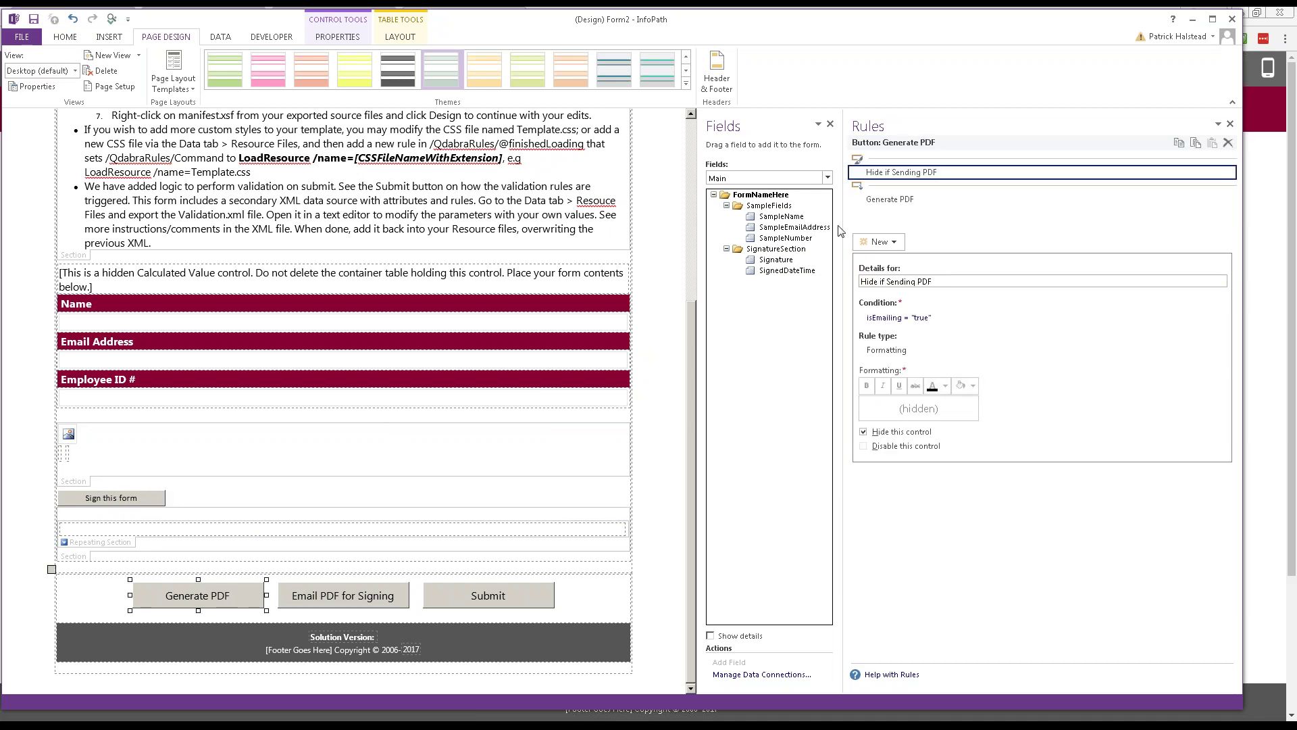
left_click(906, 199)
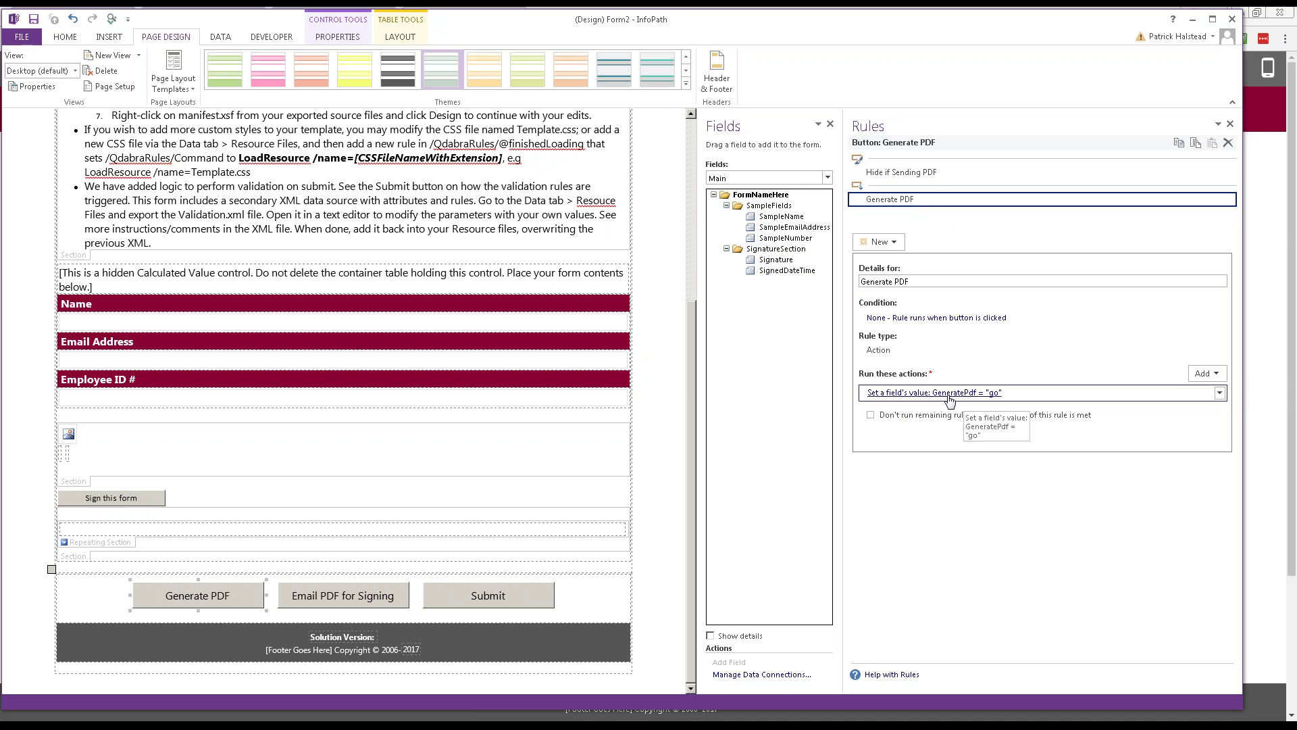
Step: Switch Fields to FormLogic (Secondary) and select the GeneratePdf field under Actions
left_click(827, 177)
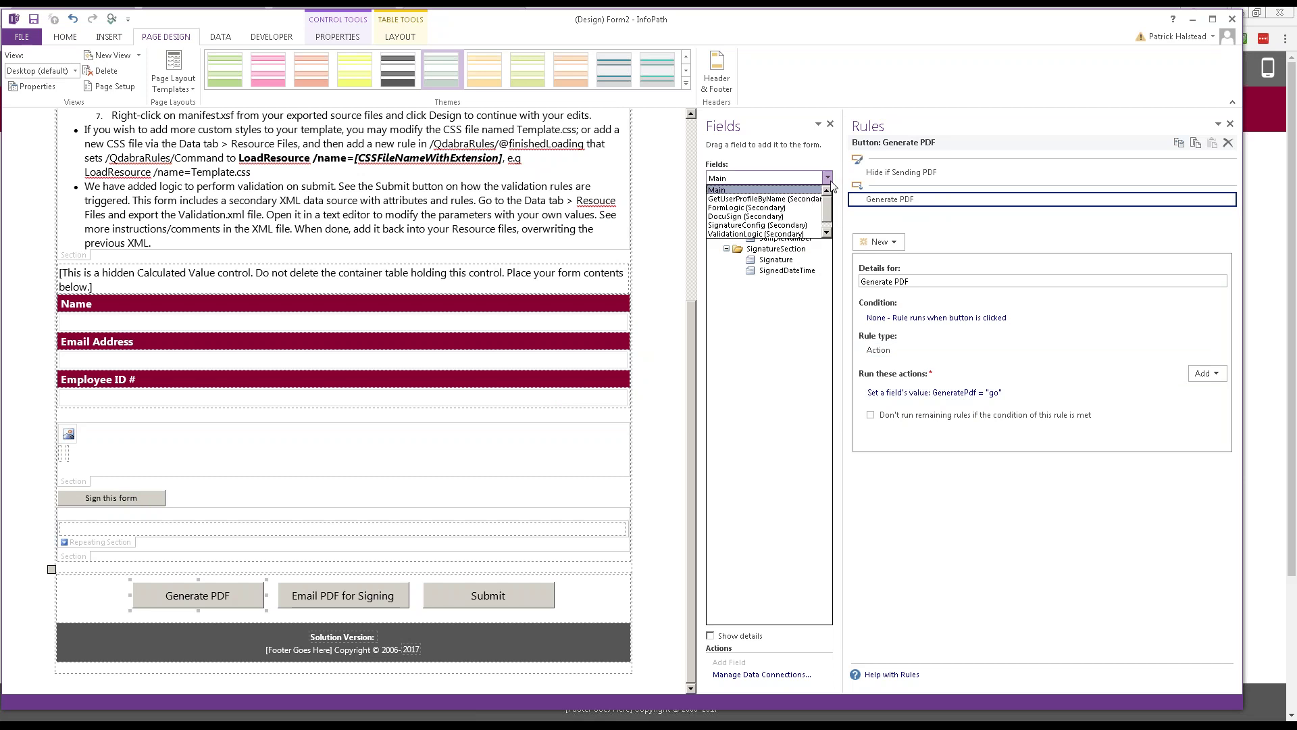
left_click(797, 201)
left_click(727, 217)
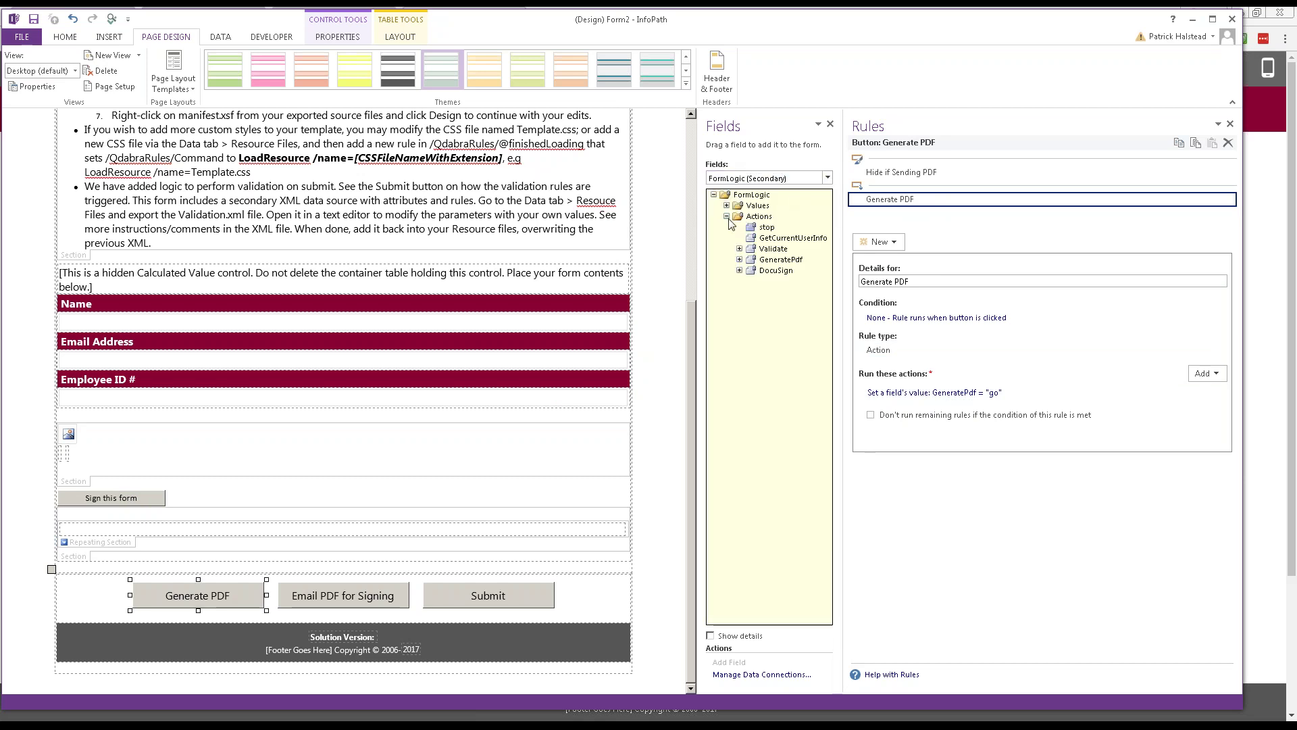
left_click(797, 262)
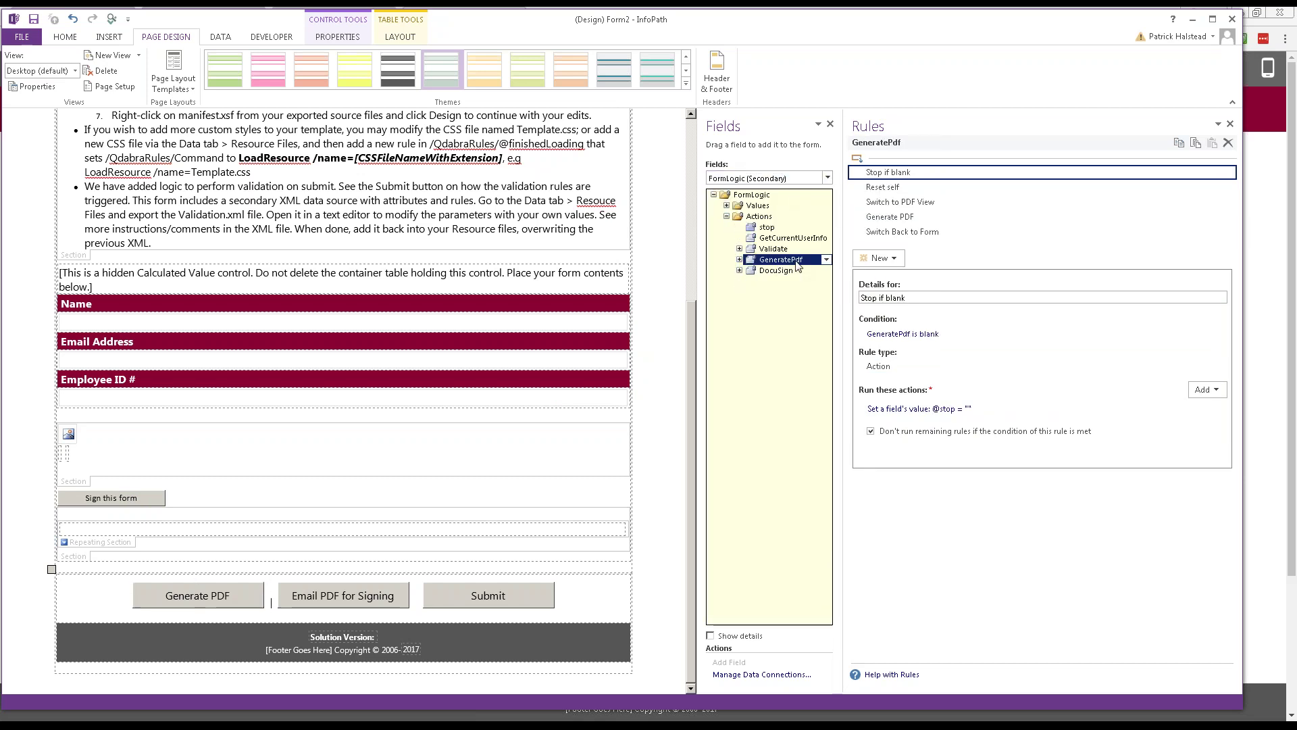
left_click(739, 260)
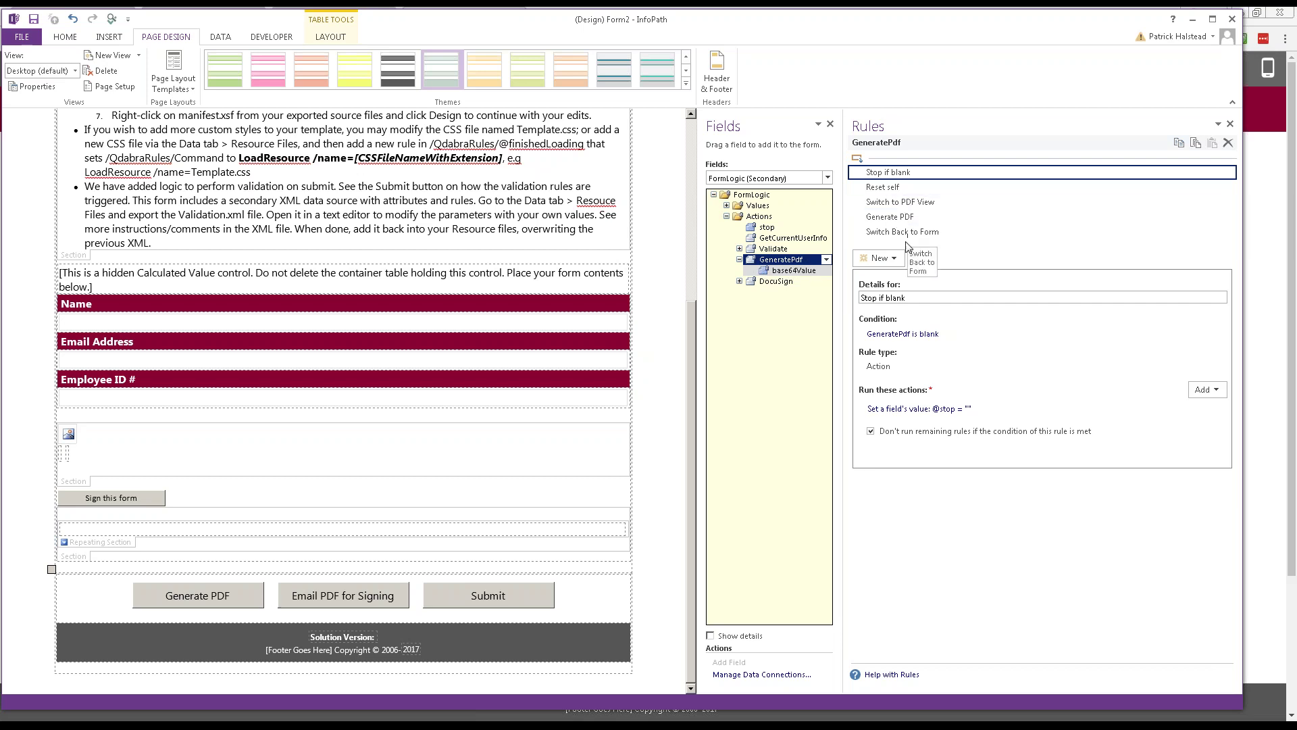
Step: Step through the Reset self, Switch to PDF View, Generate PDF and Switch Back to Form rules
left_click(921, 189)
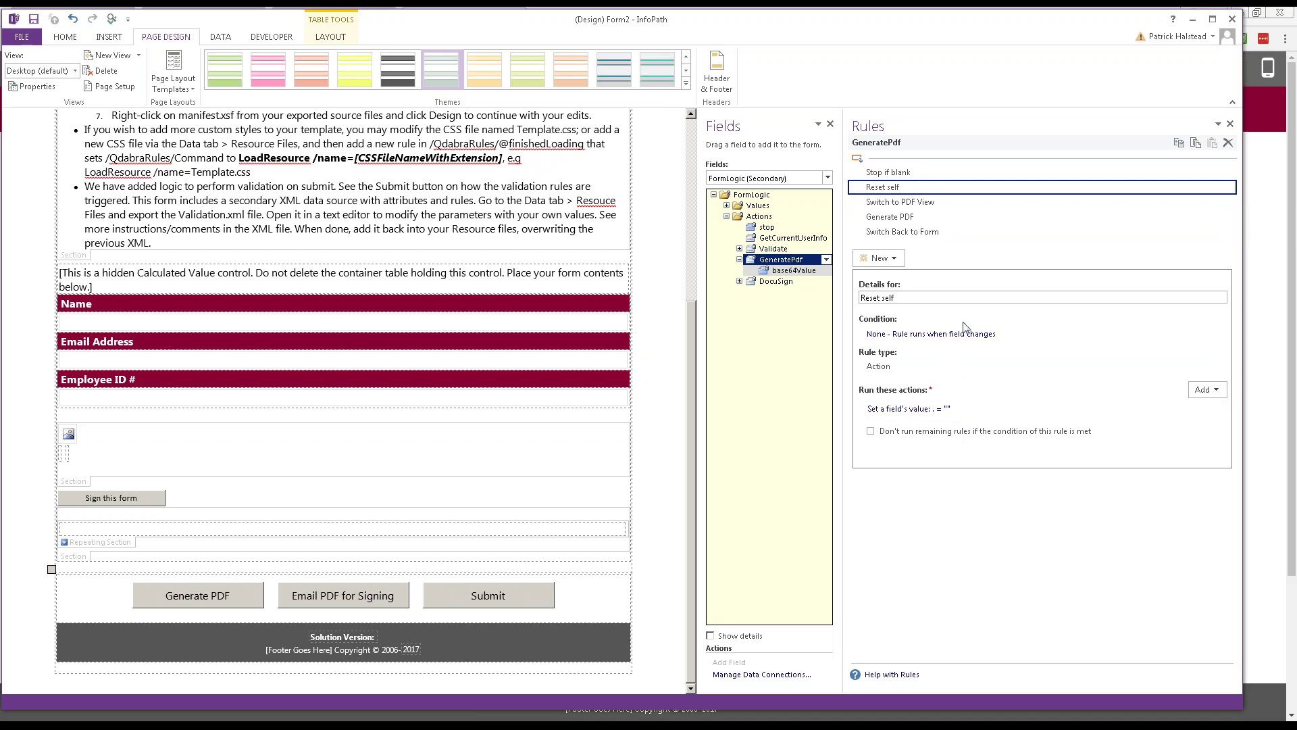
left_click(930, 203)
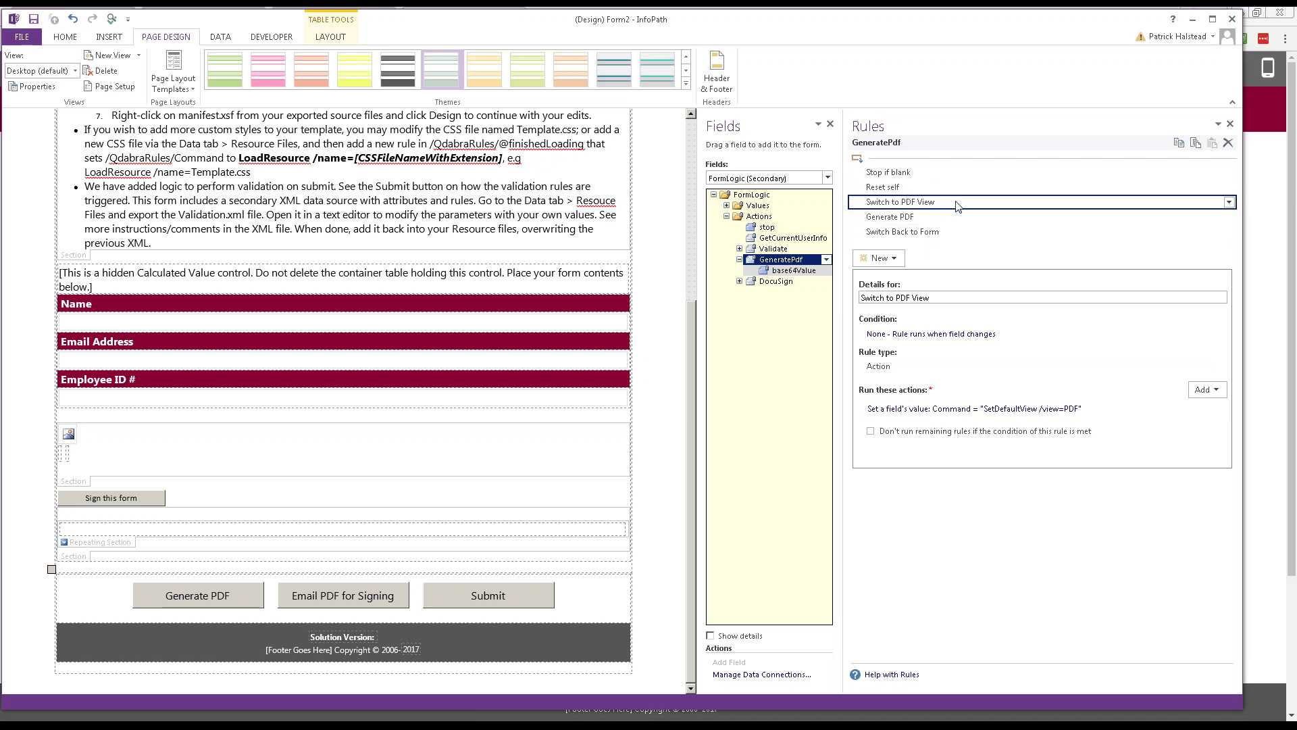
left_click(926, 219)
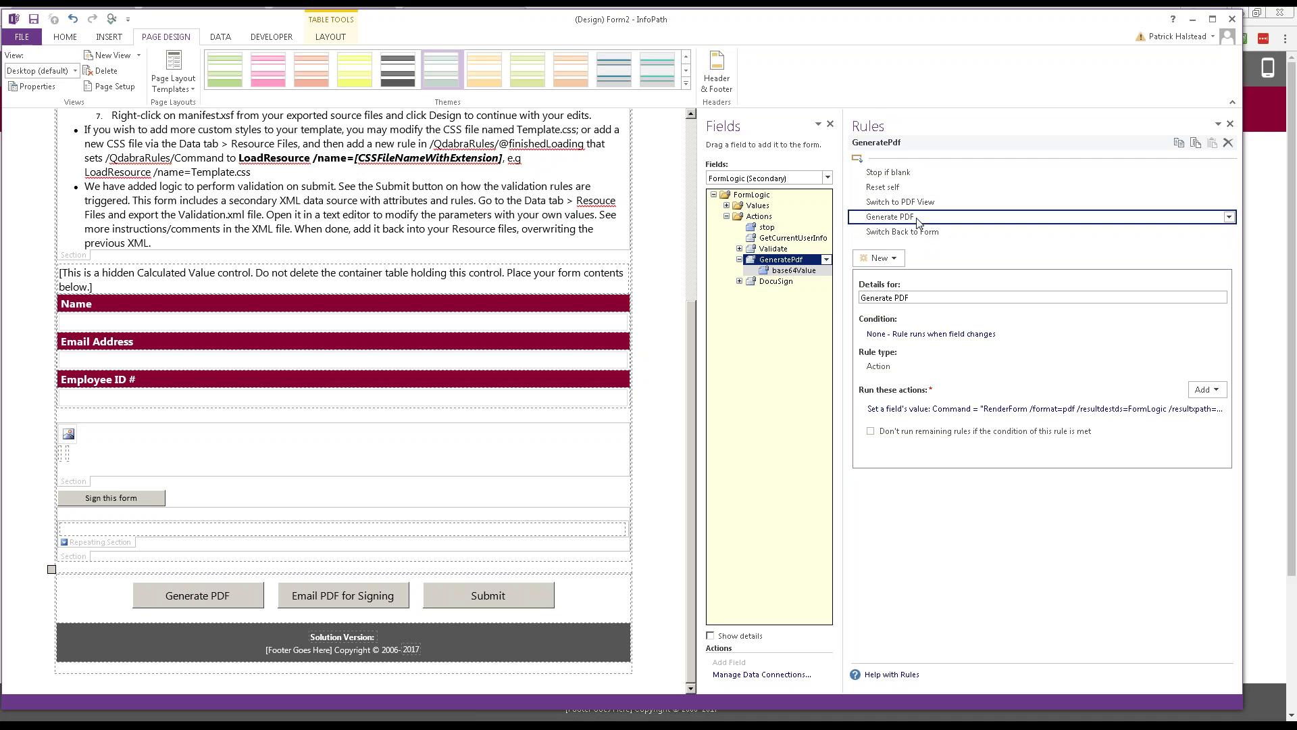
left_click(915, 233)
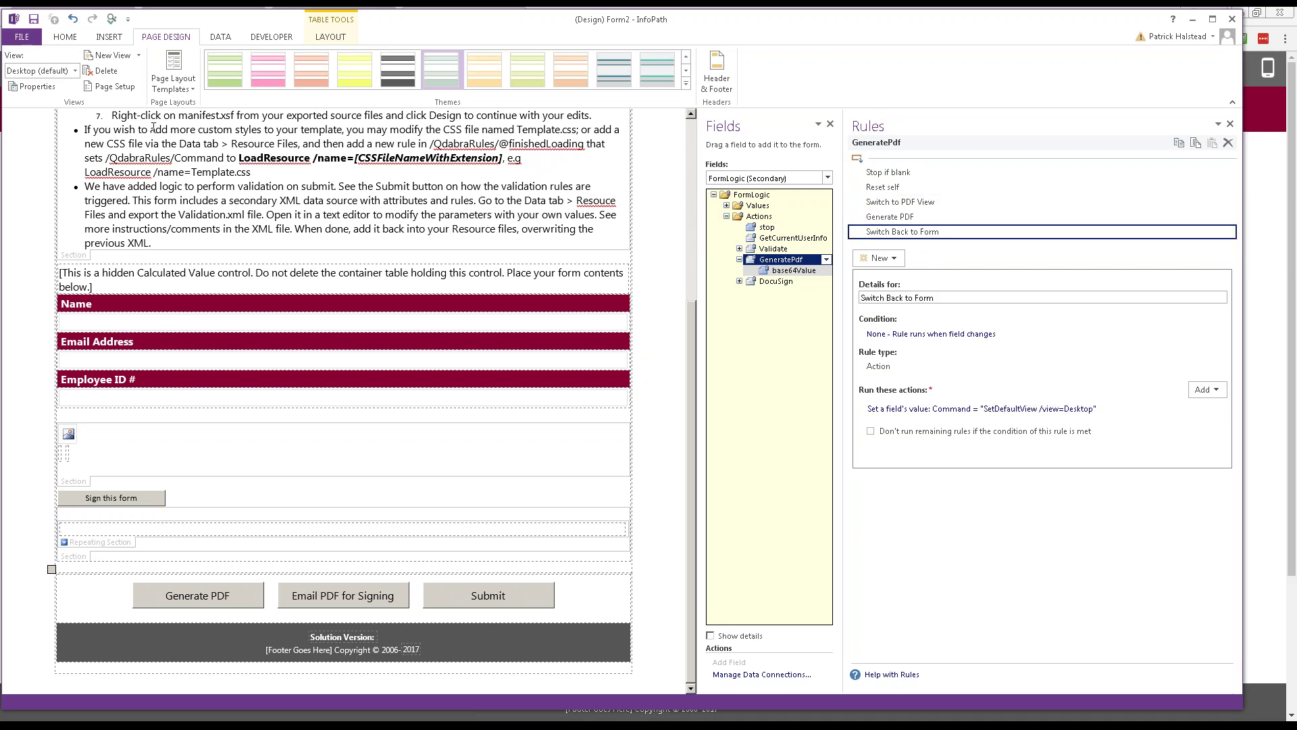
left_click(75, 70)
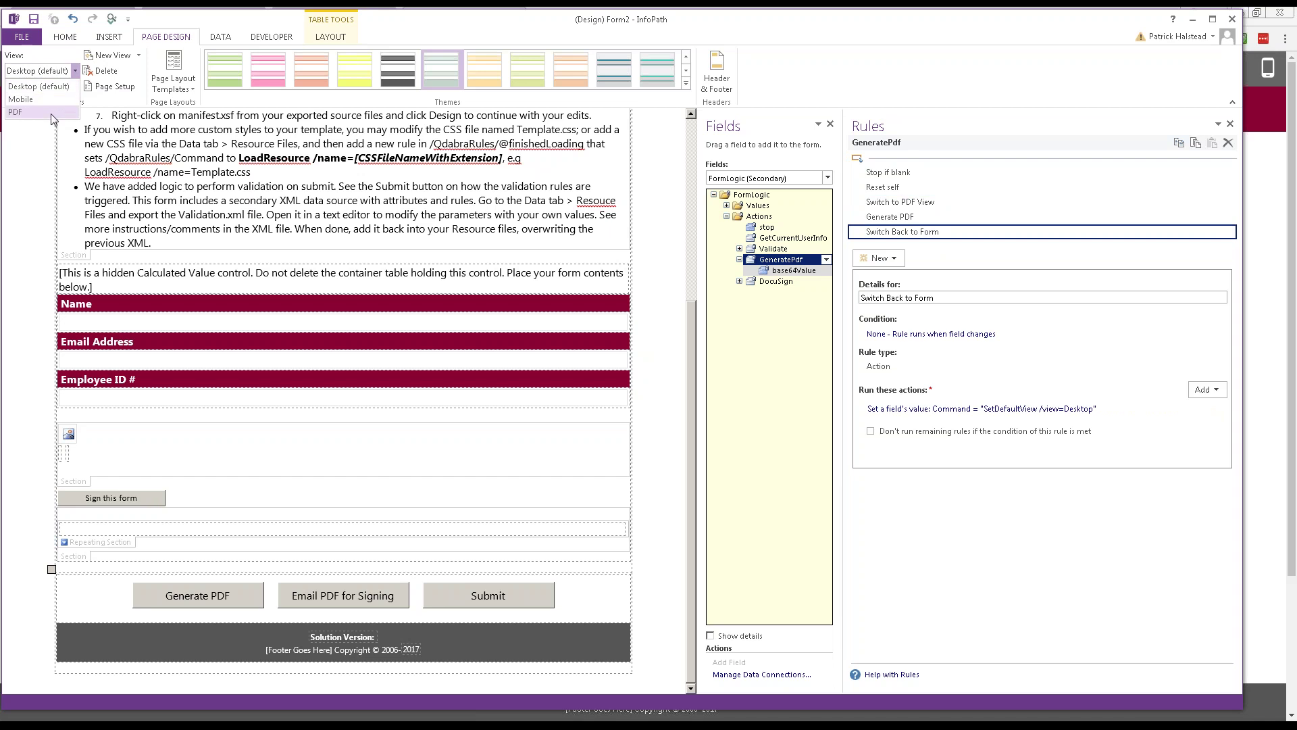
left_click(51, 114)
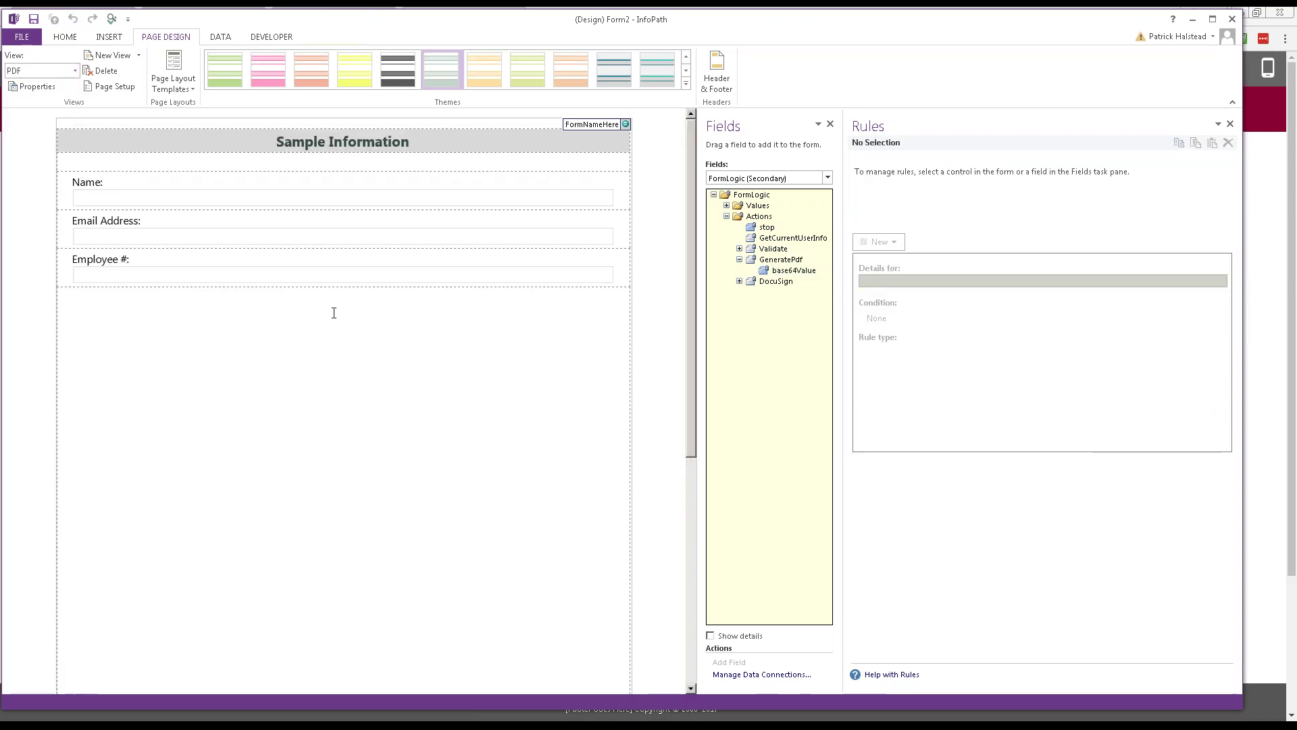
scroll(334, 313, "down", 10)
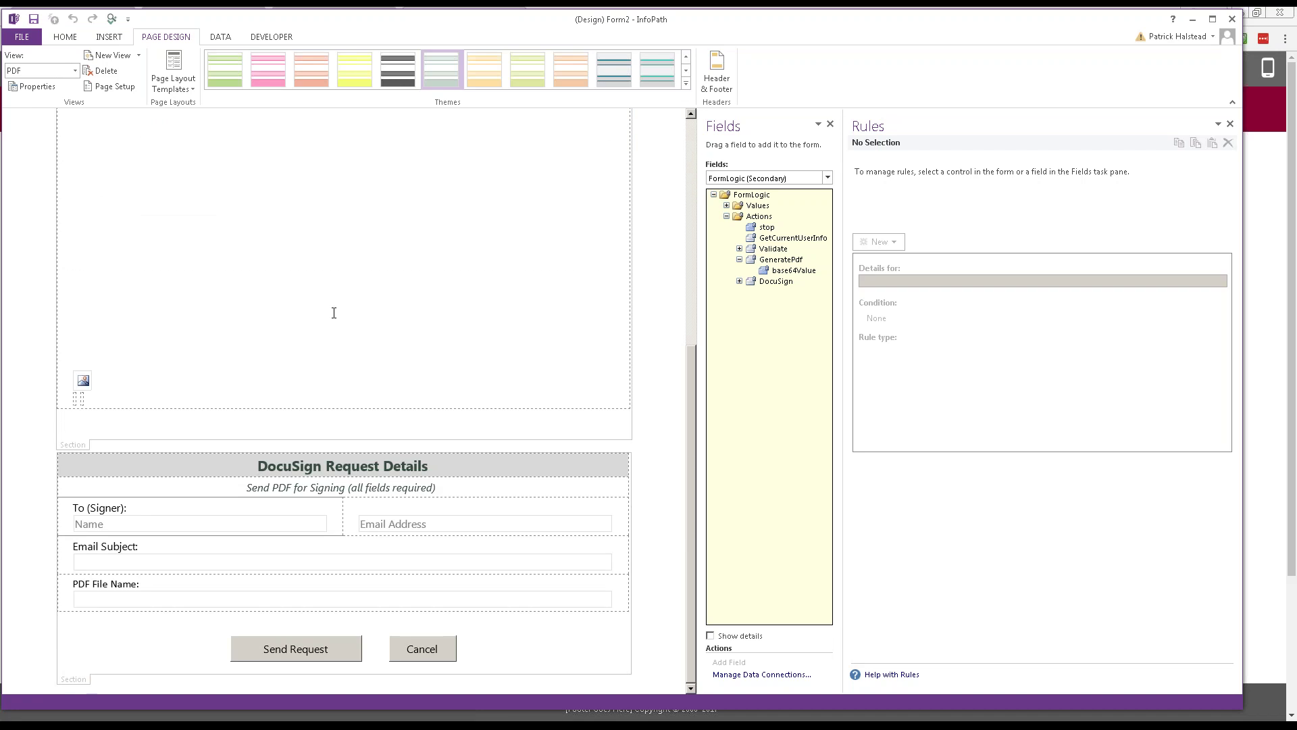
left_click(75, 70)
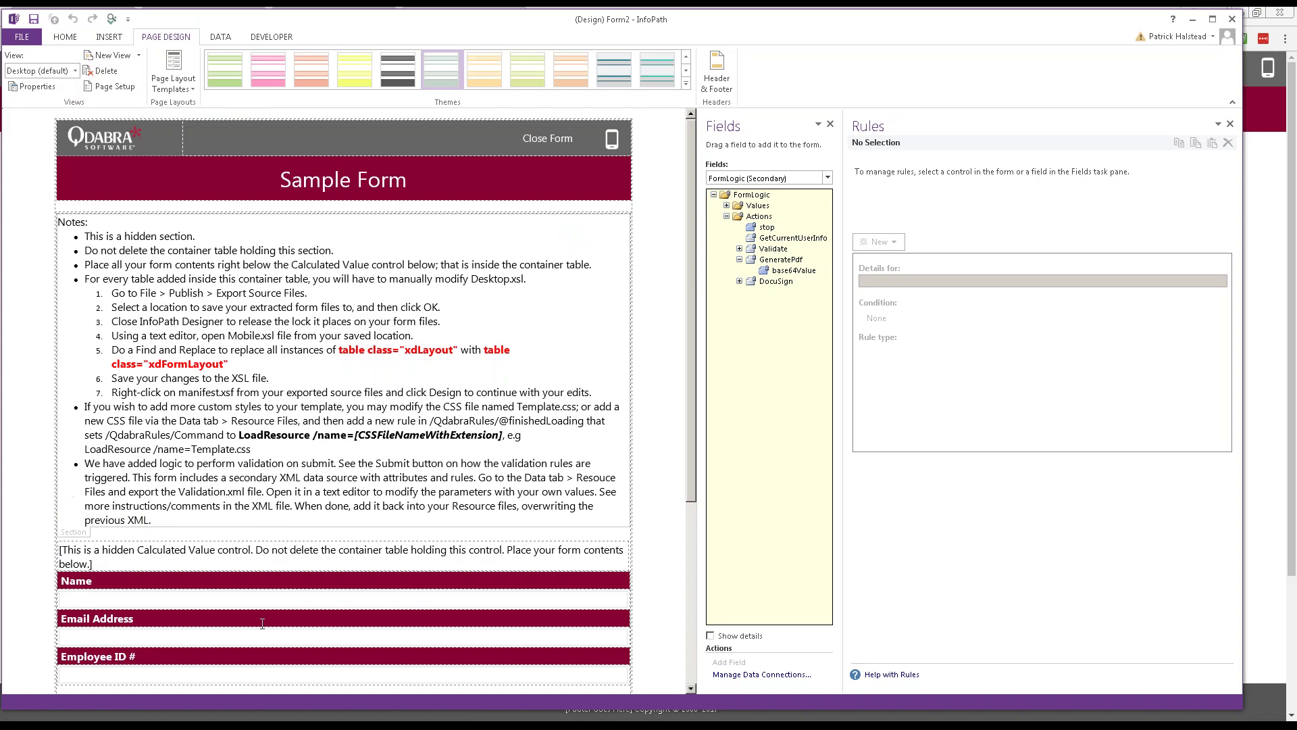
scroll(261, 616, "down", 5)
Step: Open the set-value action of the GeneratePdf field's Generate PDF rule
left_click(780, 260)
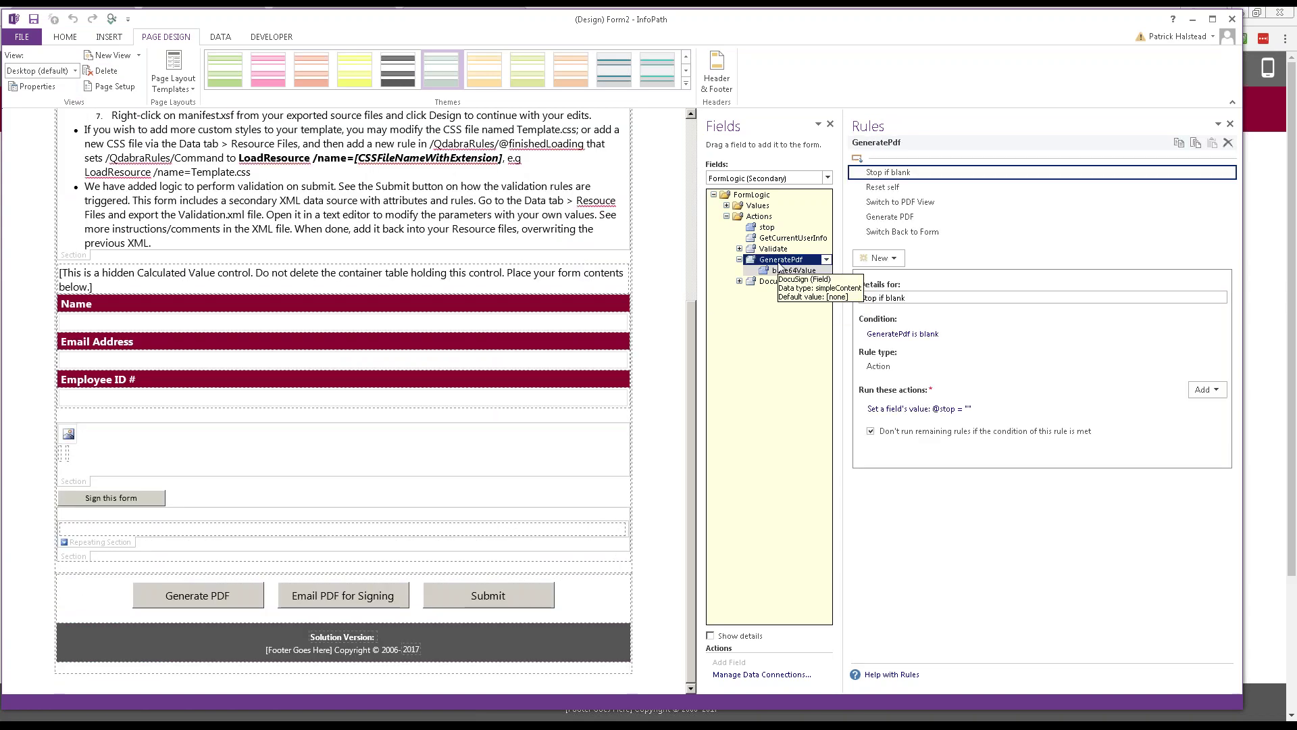
left_click(905, 217)
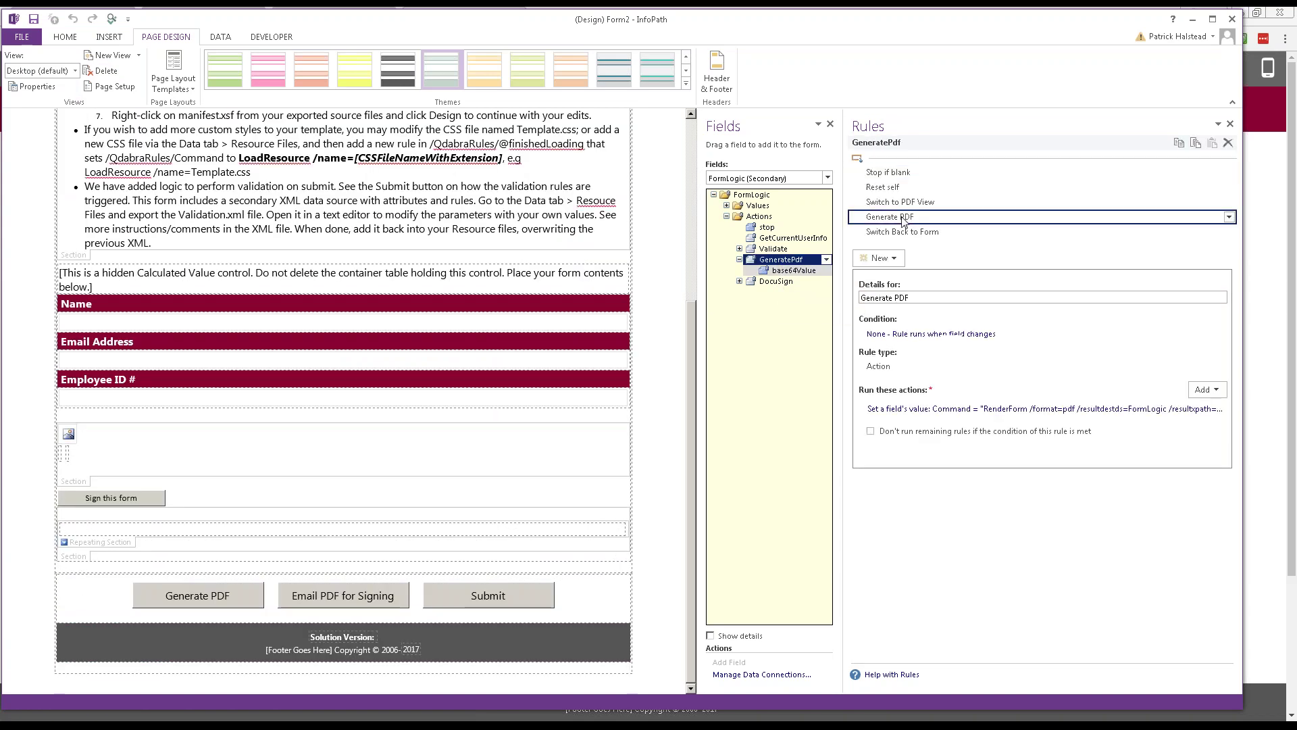
left_click(985, 411)
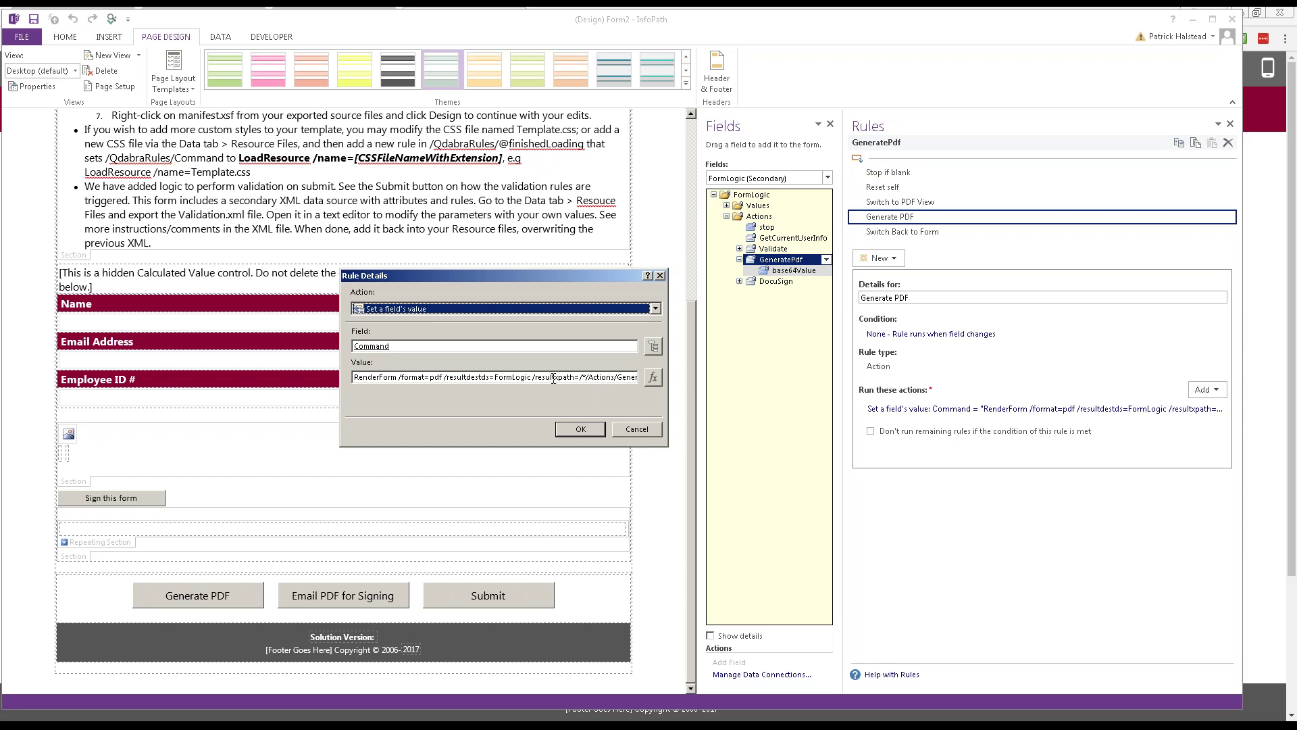
Step: Highlight the RenderForm command, pdf format and result path in the value, then close unchanged
double_click(375, 377)
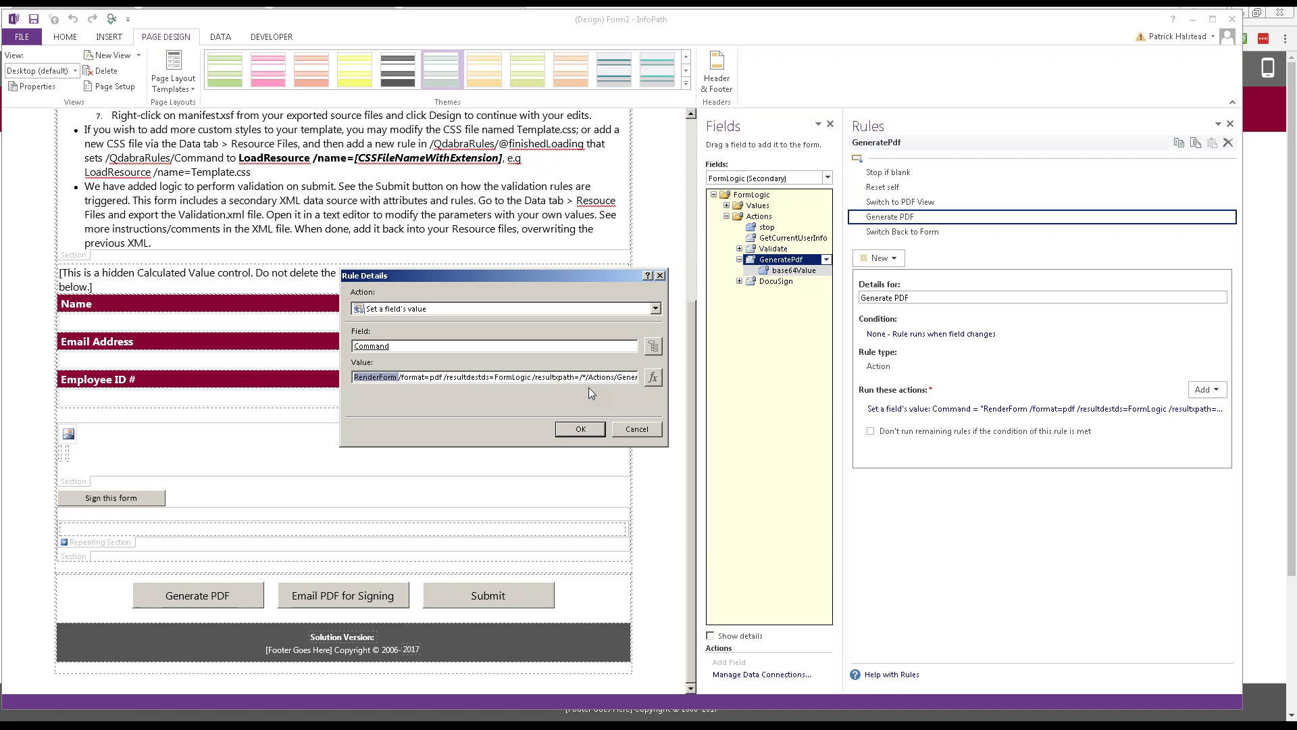
left_click(493, 377)
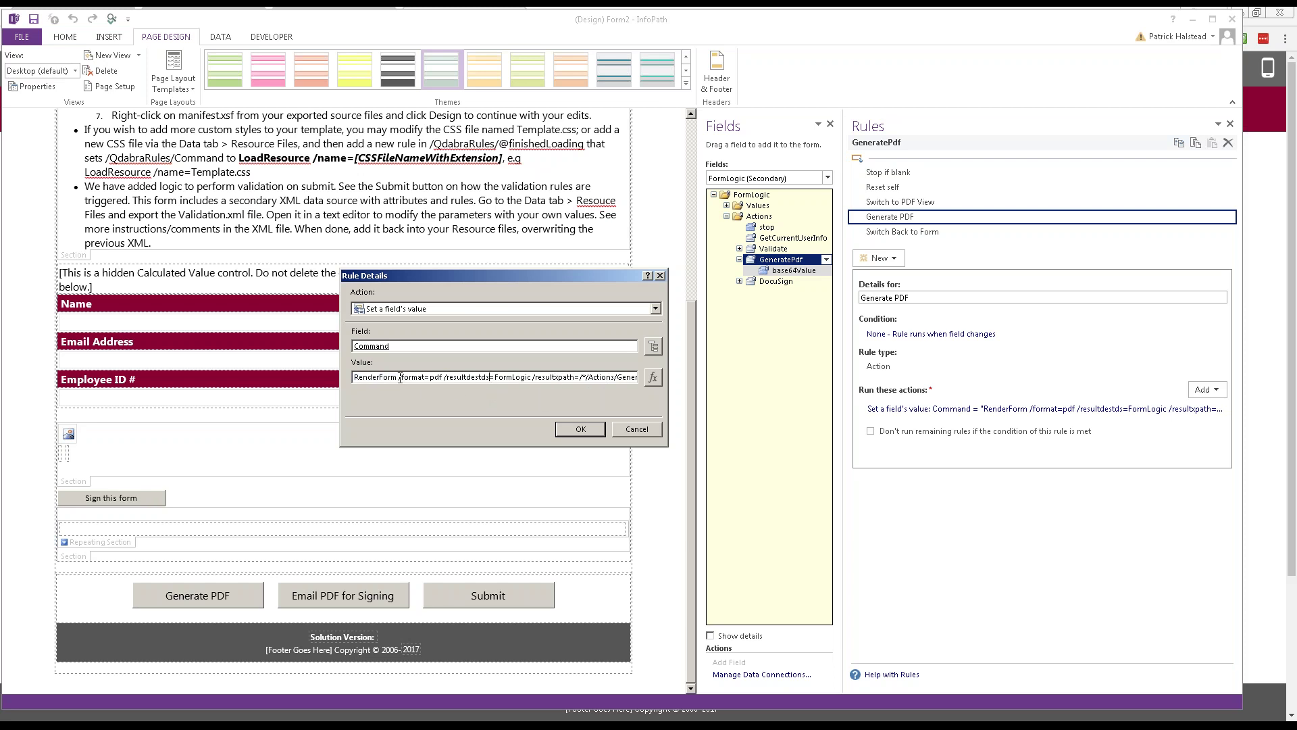
left_click_drag(400, 377, 532, 377)
left_click(536, 378)
left_click_drag(536, 378, 651, 377)
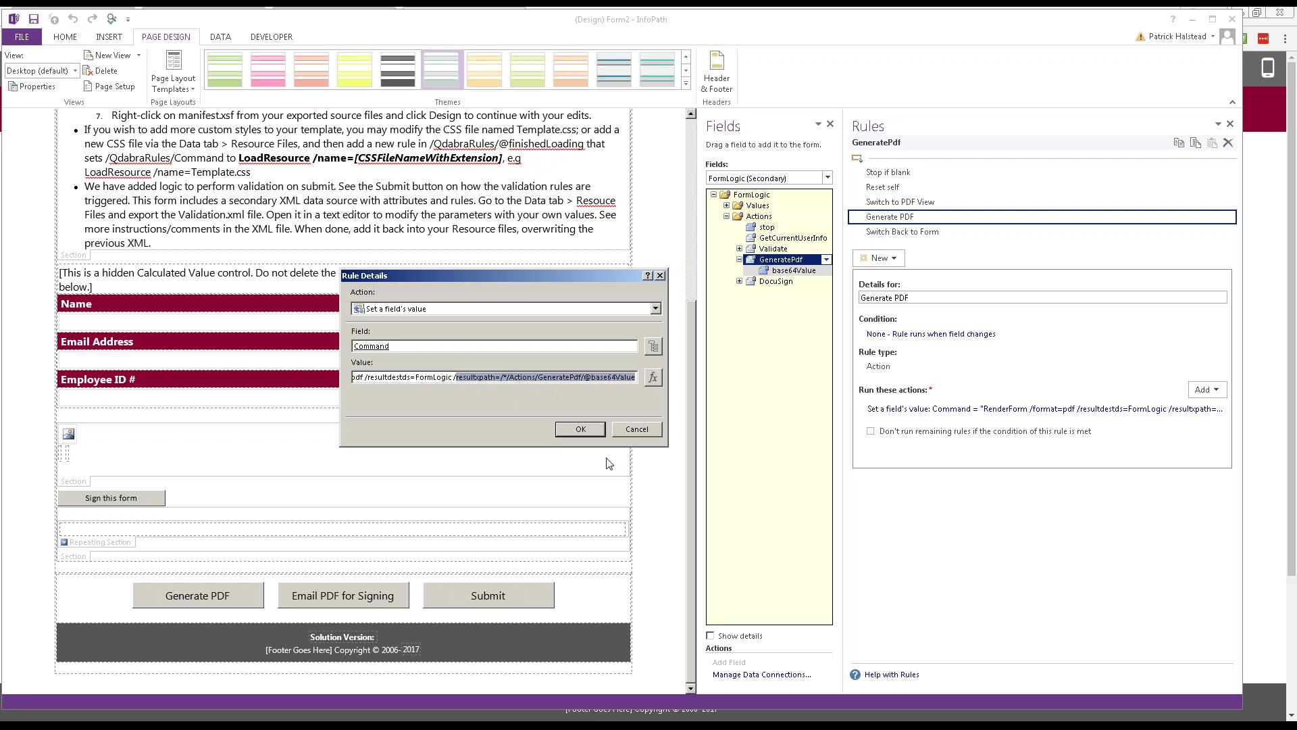
left_click(635, 429)
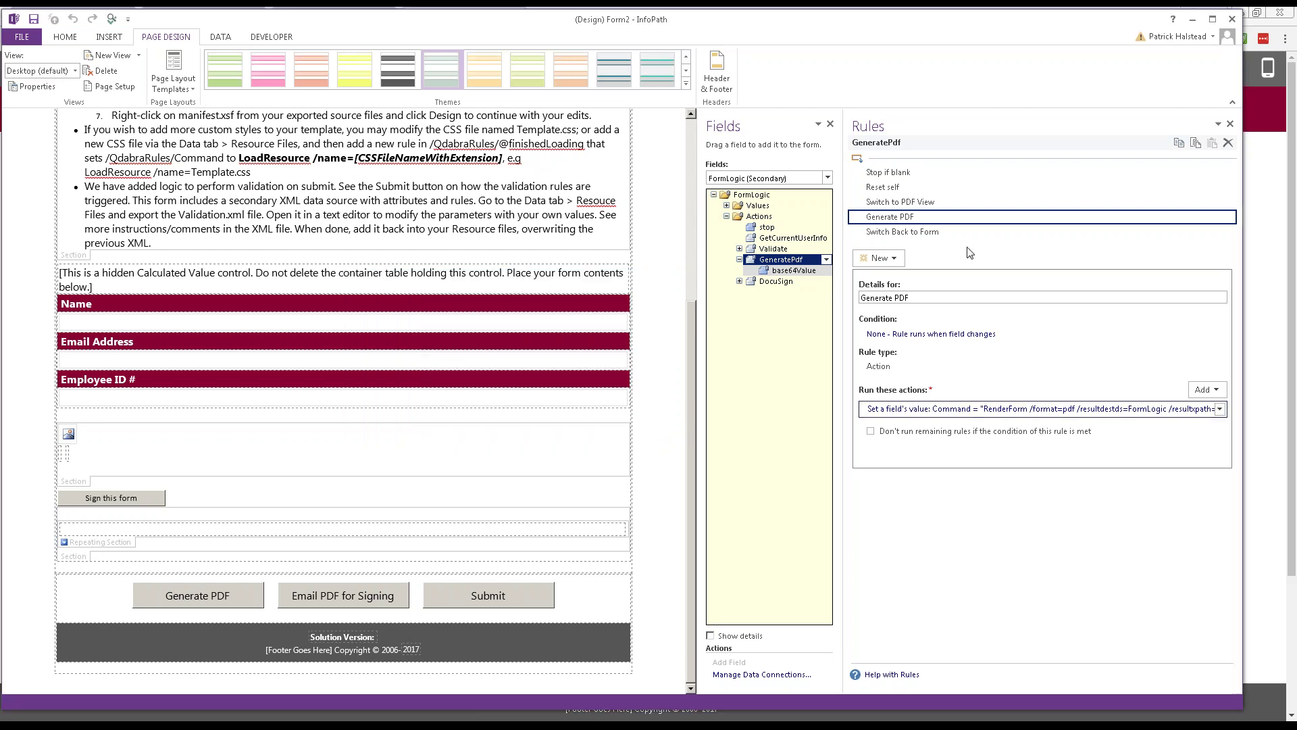
left_click(946, 233)
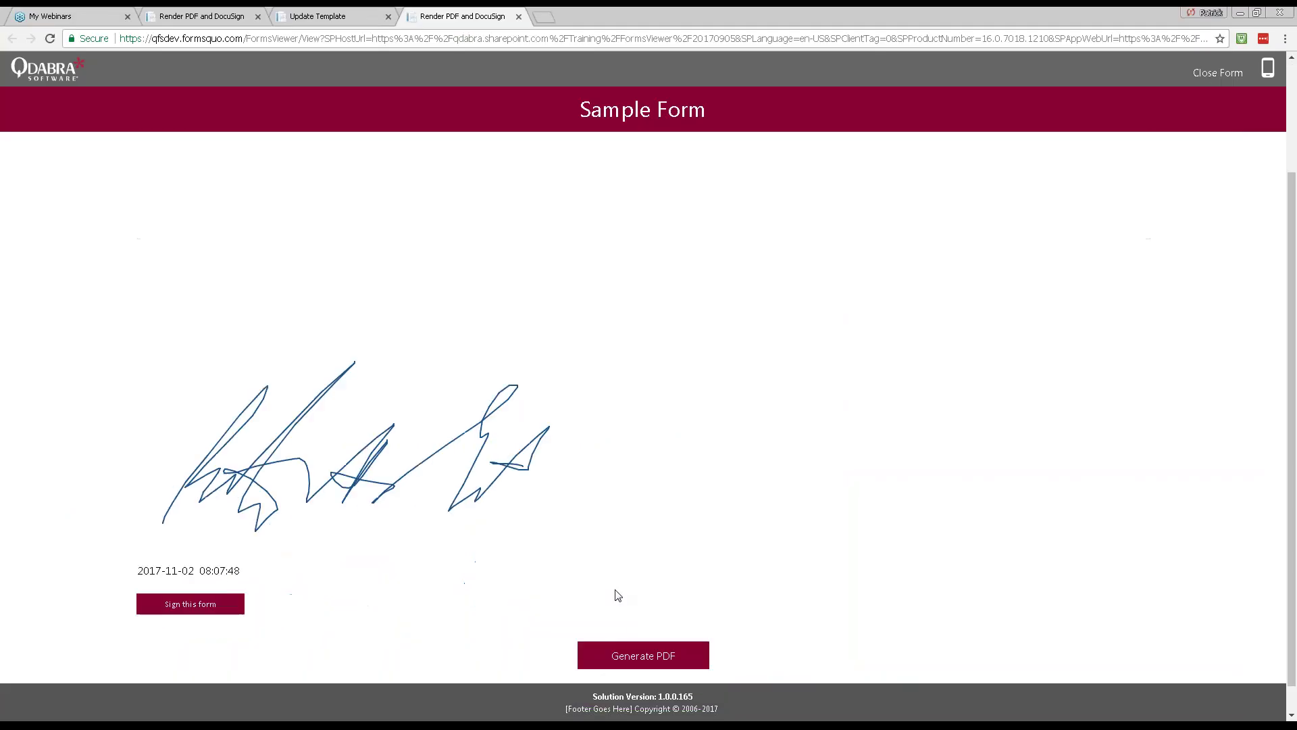
Step: Enter 0123 as the Employee ID # on the signed form
left_click(187, 241)
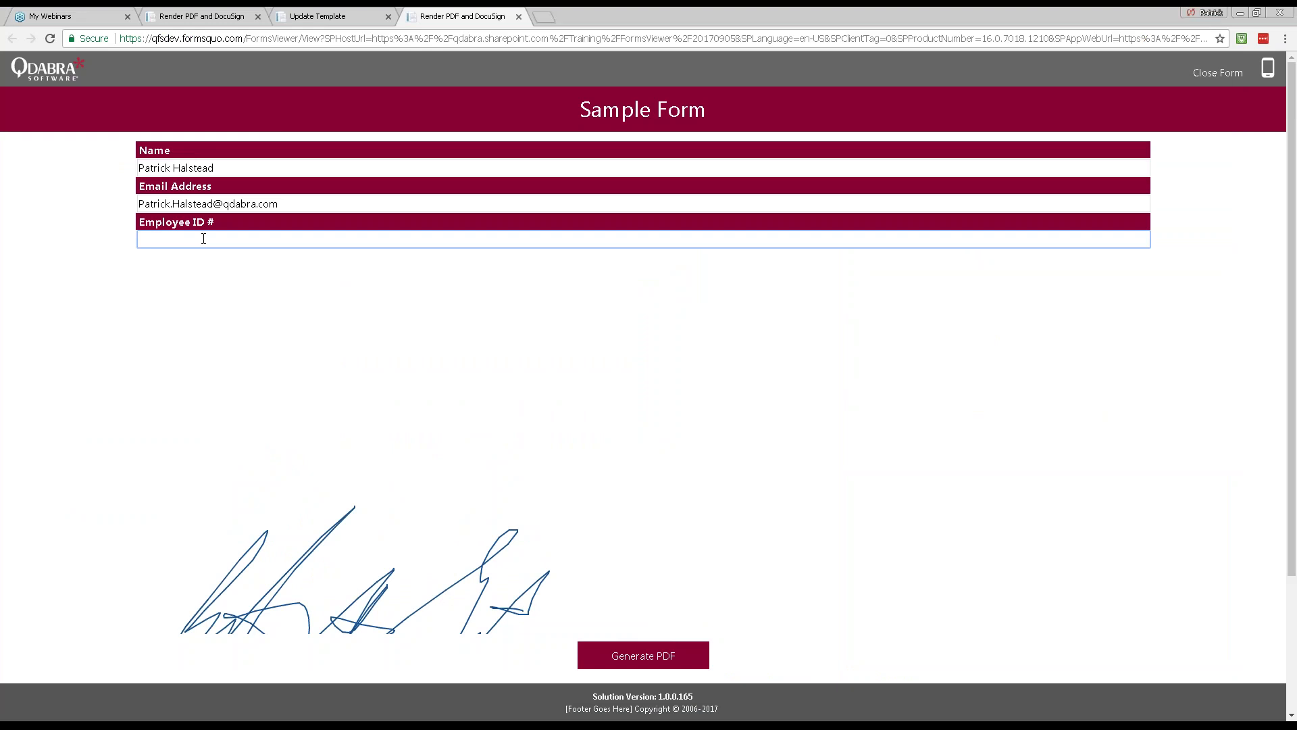
type("0123")
scroll(371, 383, "down", 3)
scroll(372, 412, "up", 3)
scroll(672, 506, "down", 3)
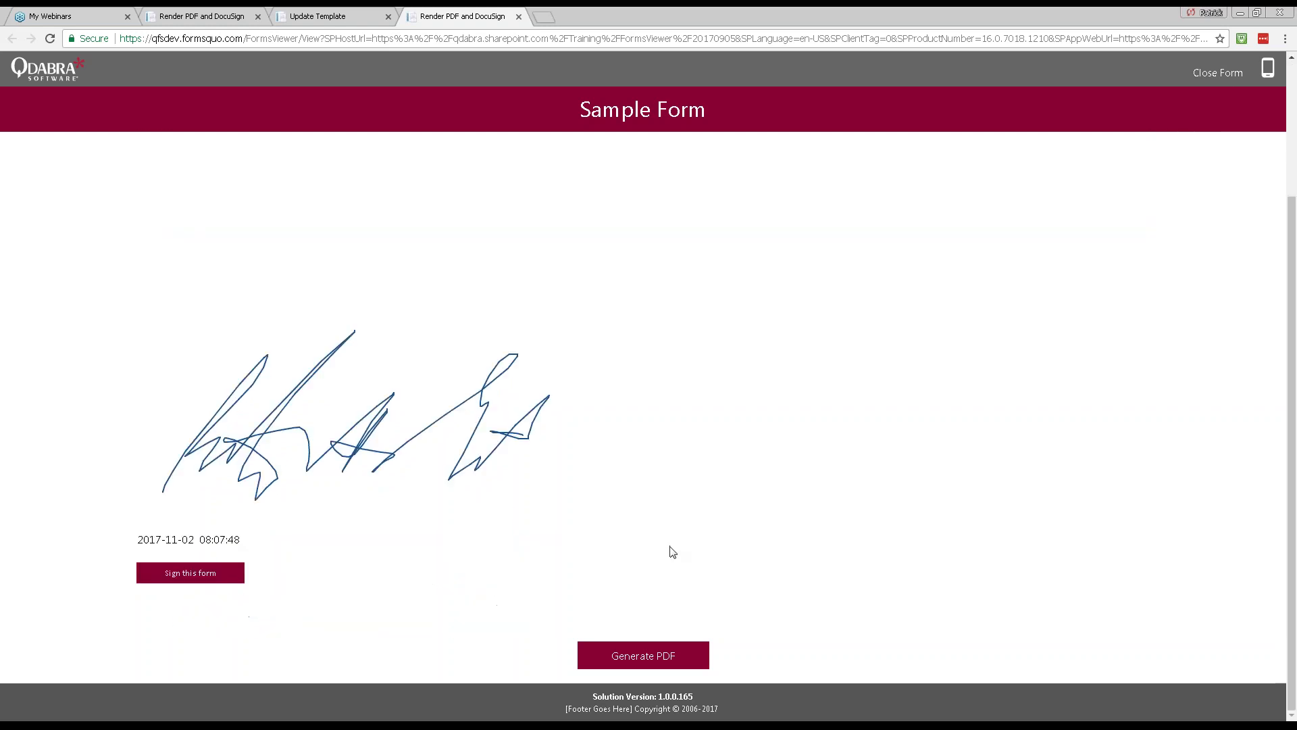
Step: Render the form to a PDF with Generate PDF and review the request form
left_click(663, 654)
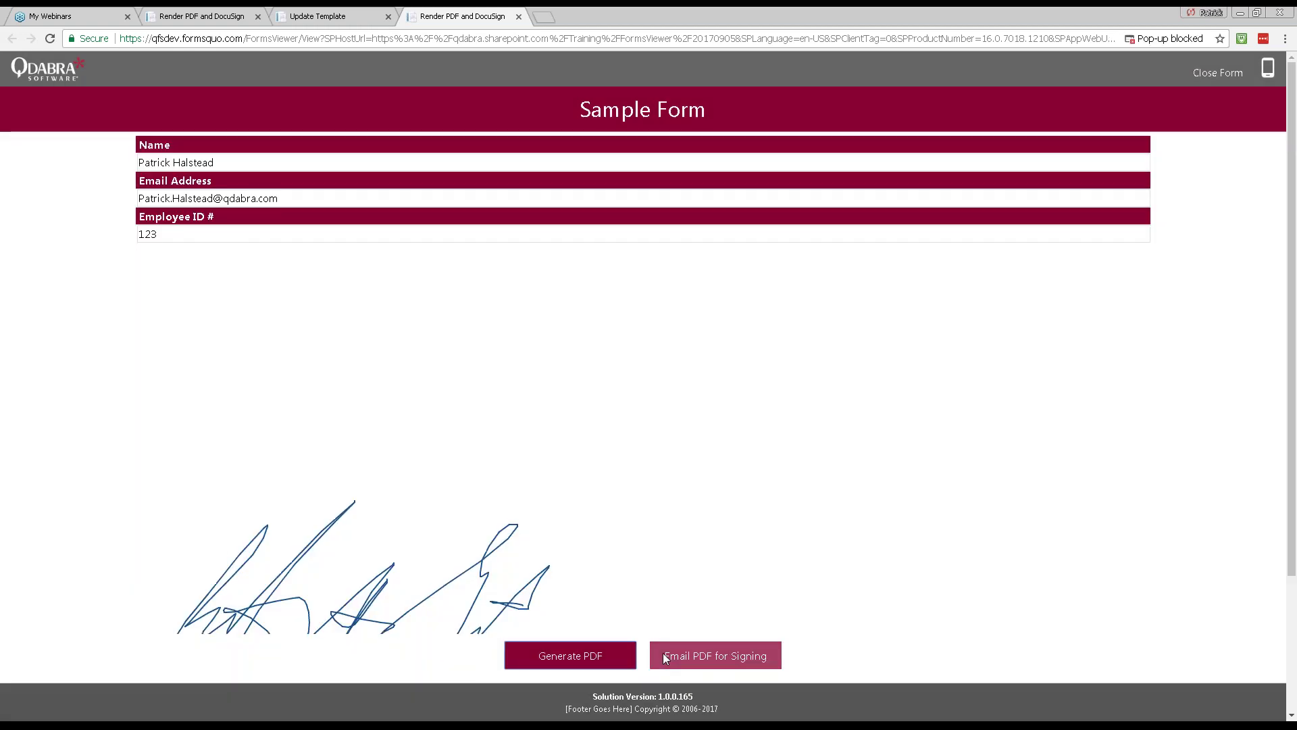
scroll(663, 652, "down", 3)
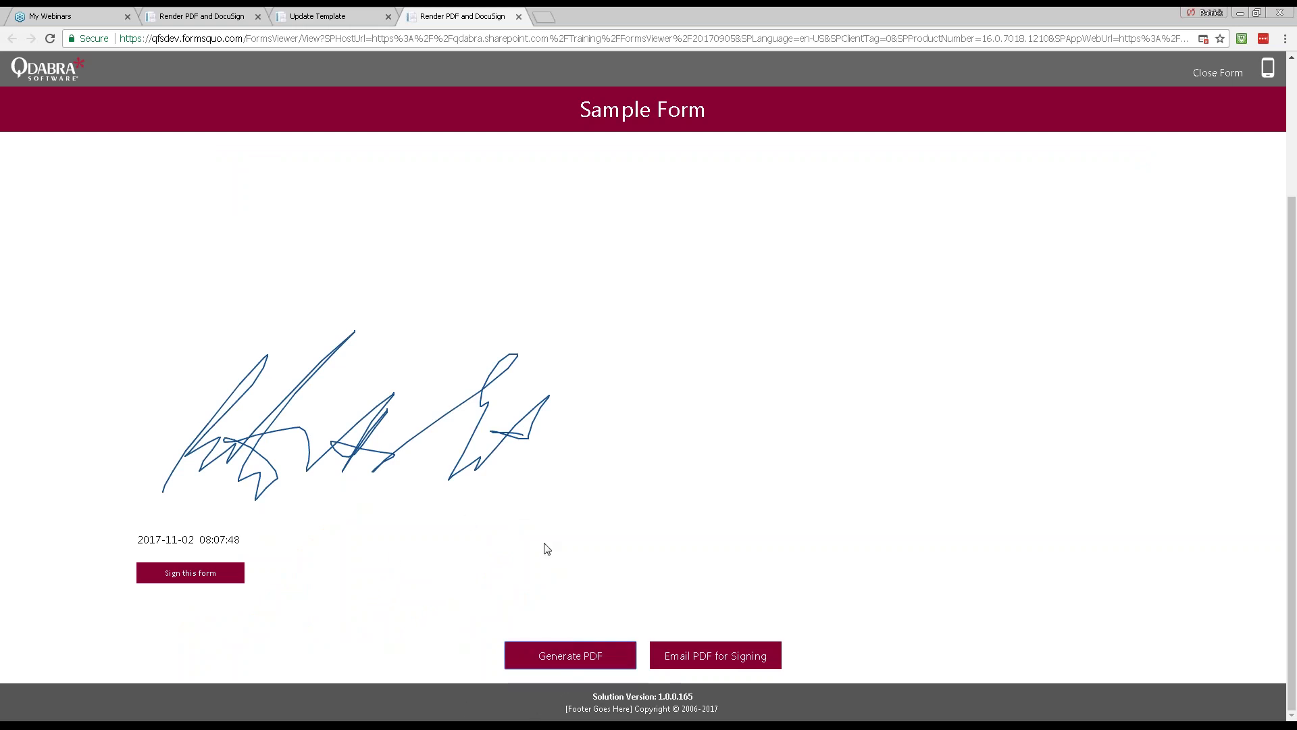
scroll(443, 518, "up", 2)
scroll(443, 518, "up", 1)
scroll(444, 518, "down", 3)
Step: Fill the DocuSign request with the signer's name and e-mail, subject NDA and file name NDA
left_click(717, 655)
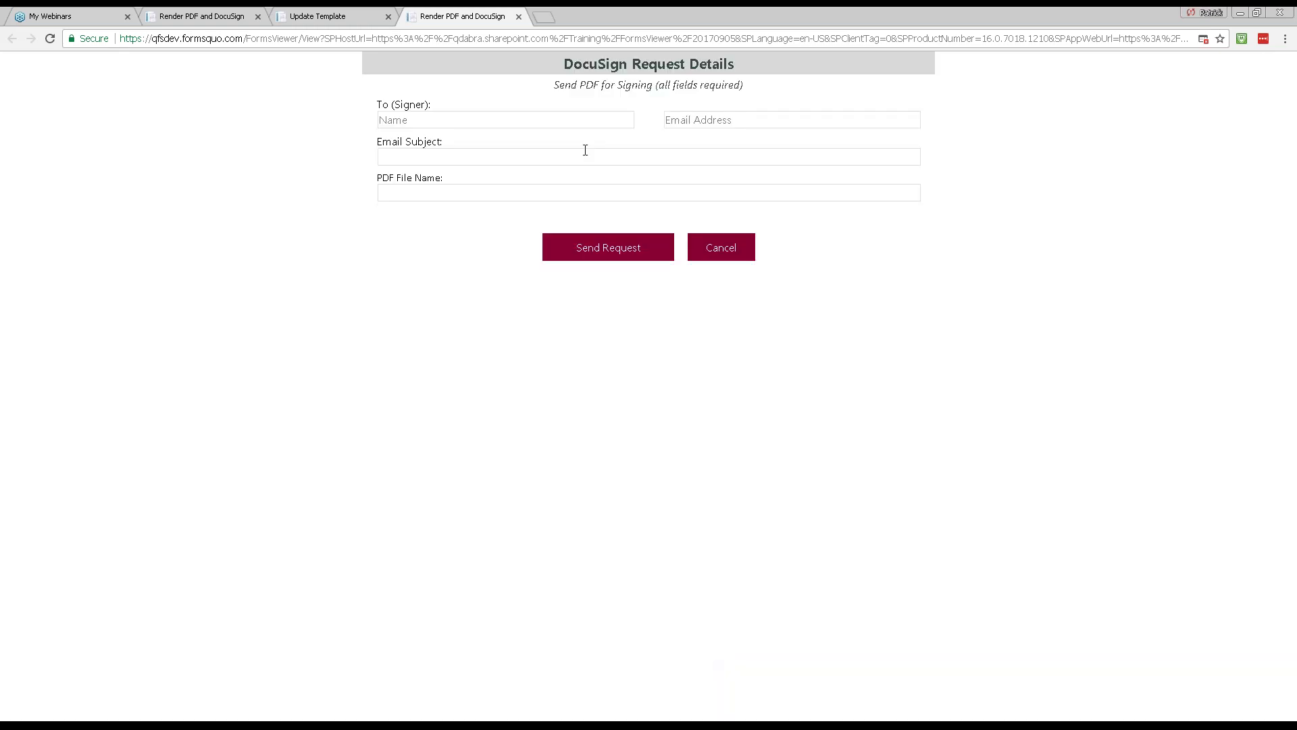
left_click(457, 121)
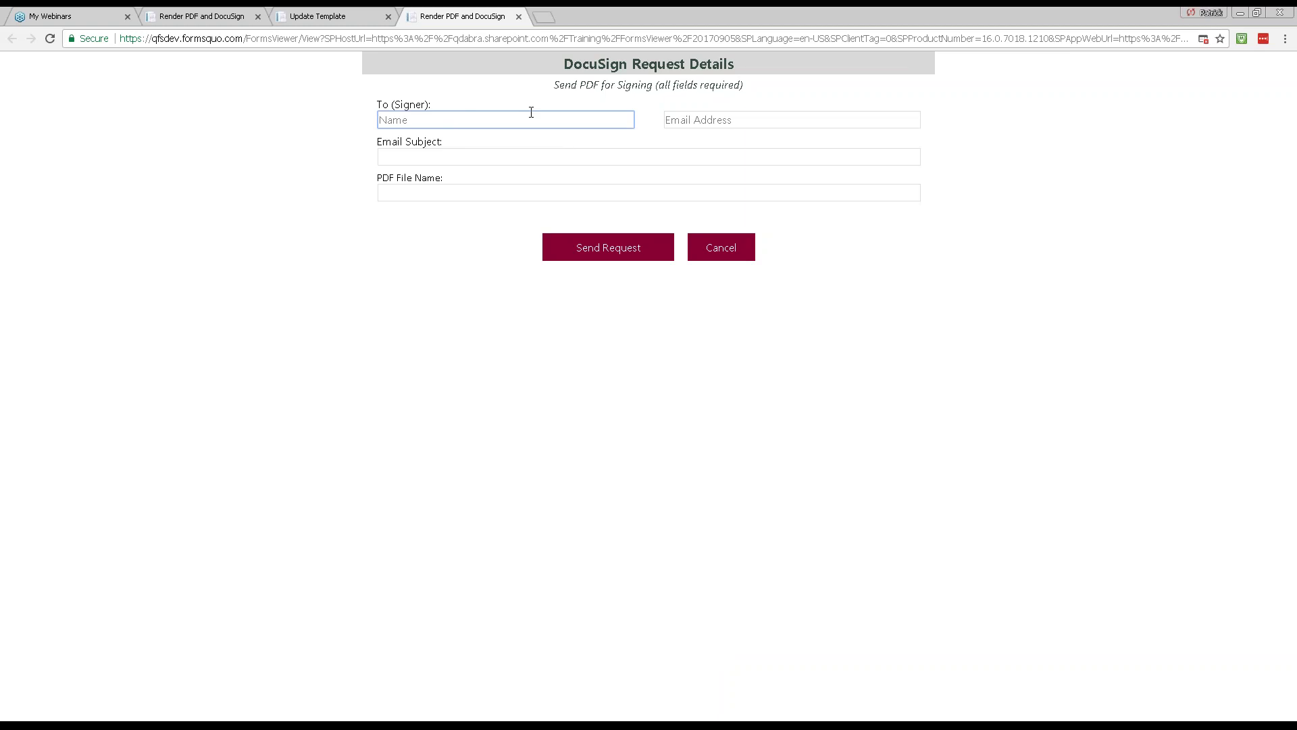
key("Tab")
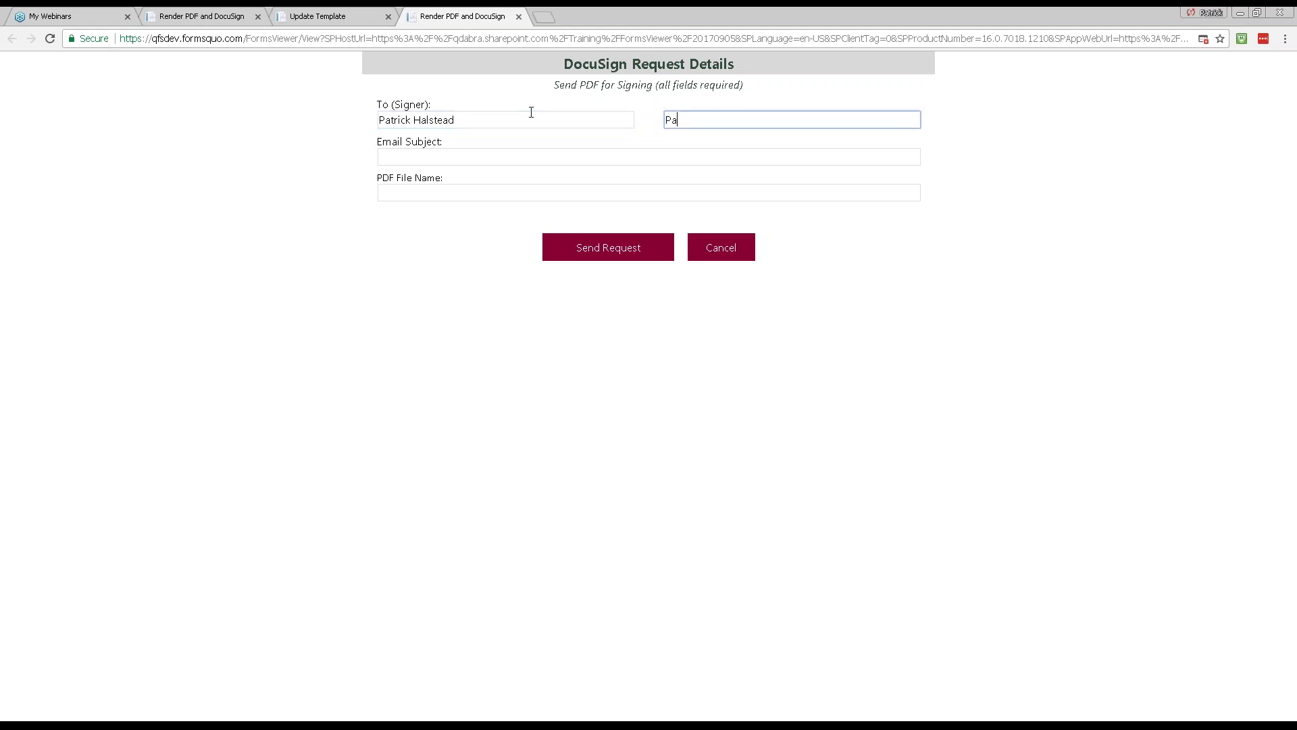
key("Tab")
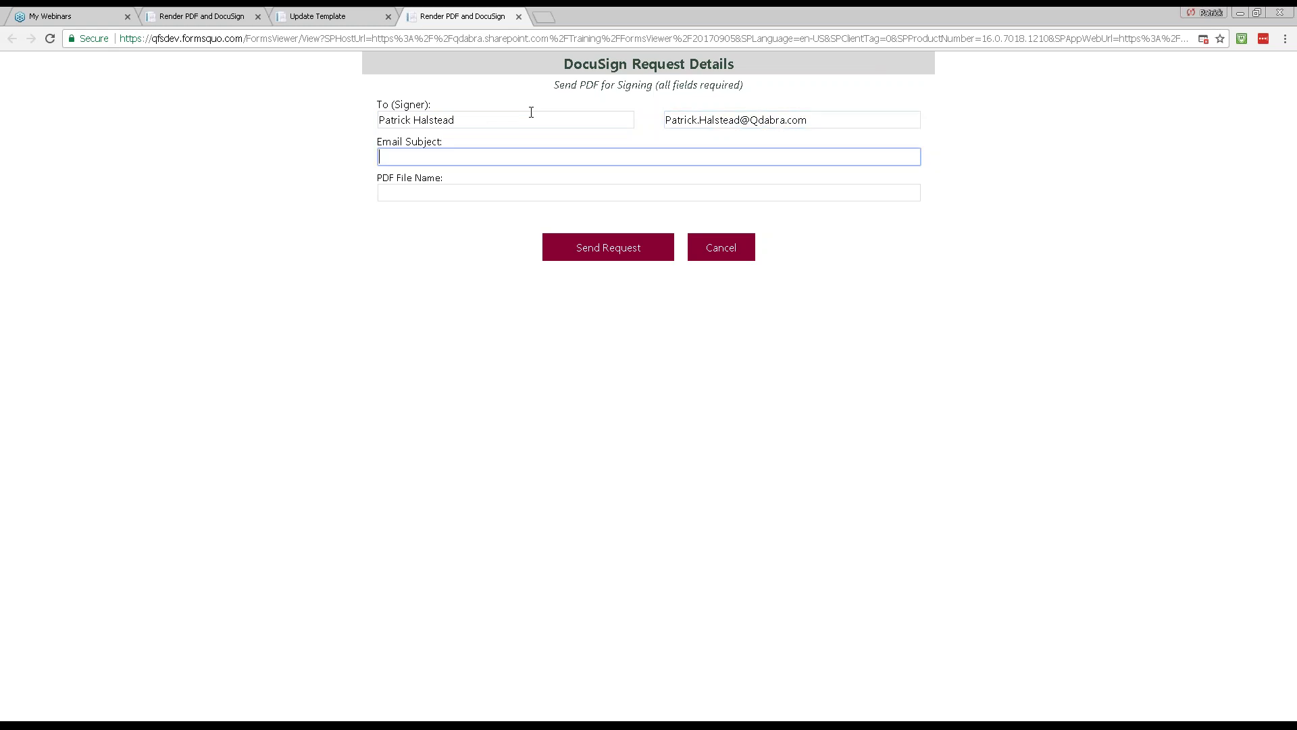
type("NDA")
key("Tab")
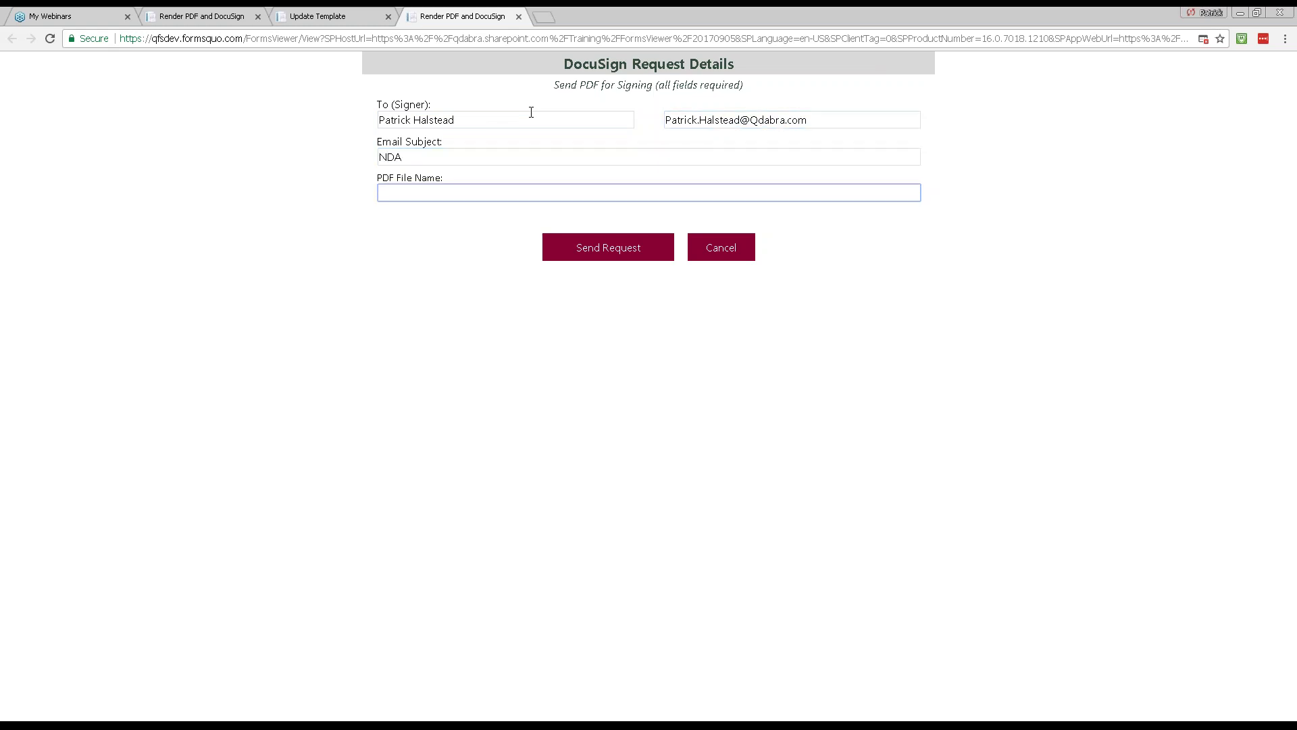
type("NDA")
Step: Send the request to DocuSign and resume the slide show at '#1: Sign your Mobile Forms'
left_click(603, 245)
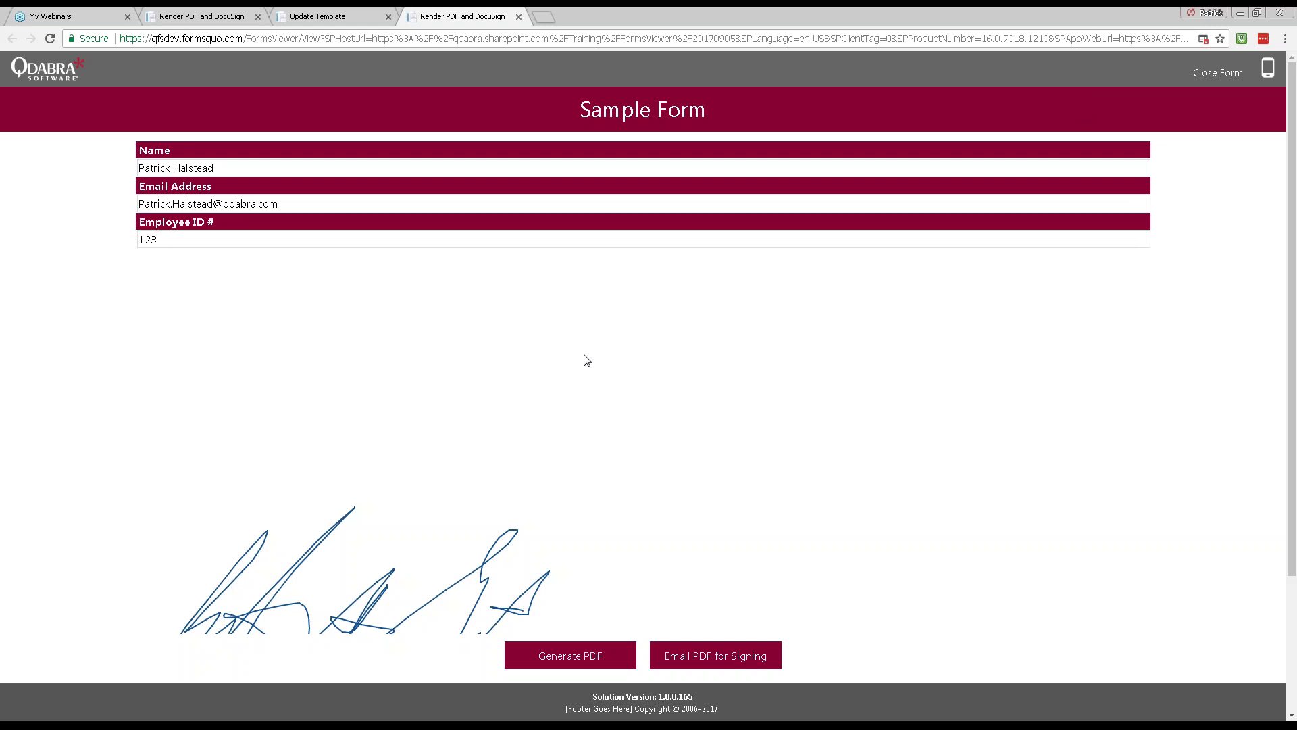
key("alt+Tab")
key("Right")
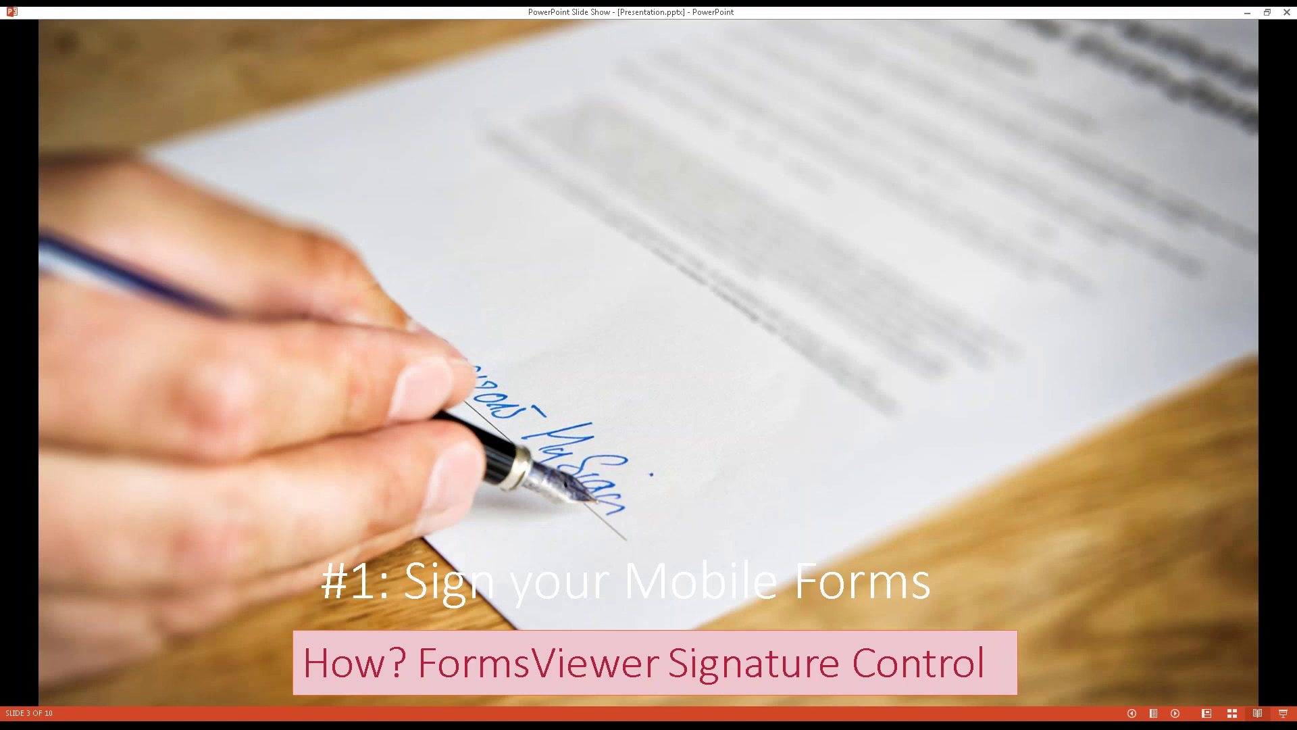
Step: Advance past the signature benefits slide to '#2: PDF your form'
key("Right")
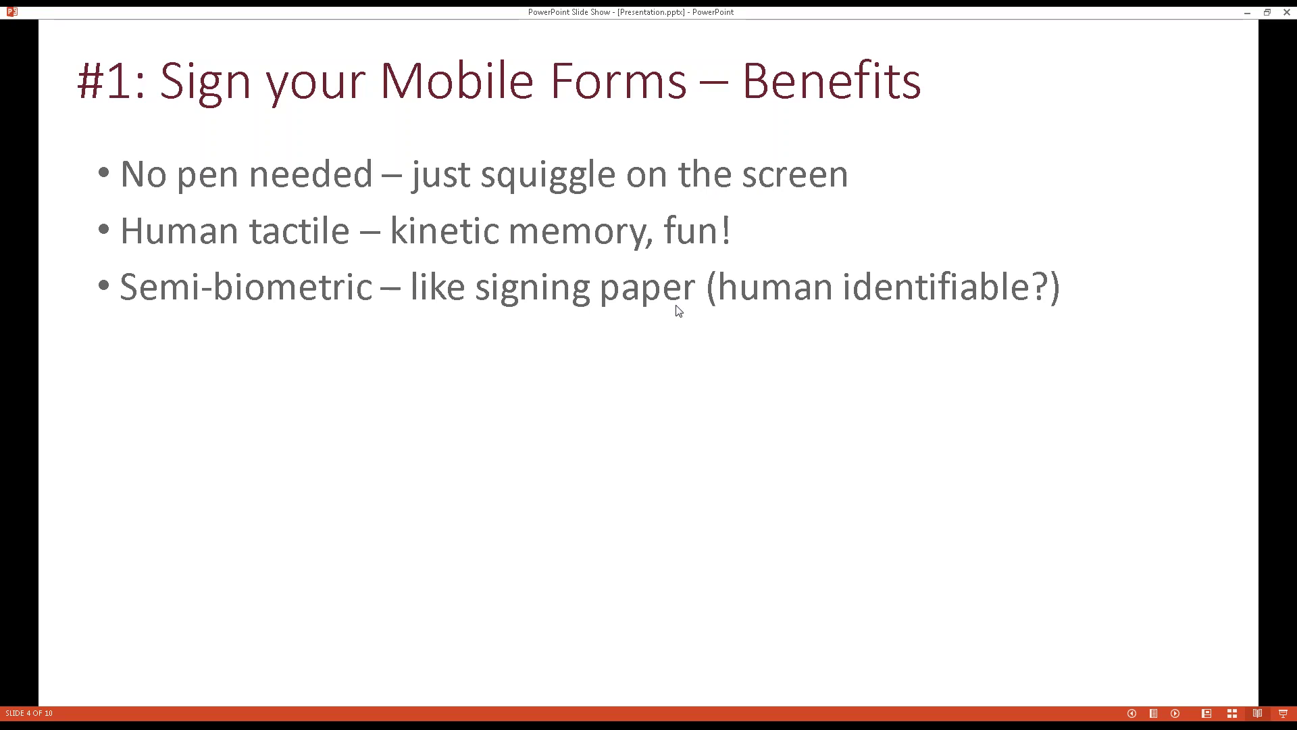
key("Right")
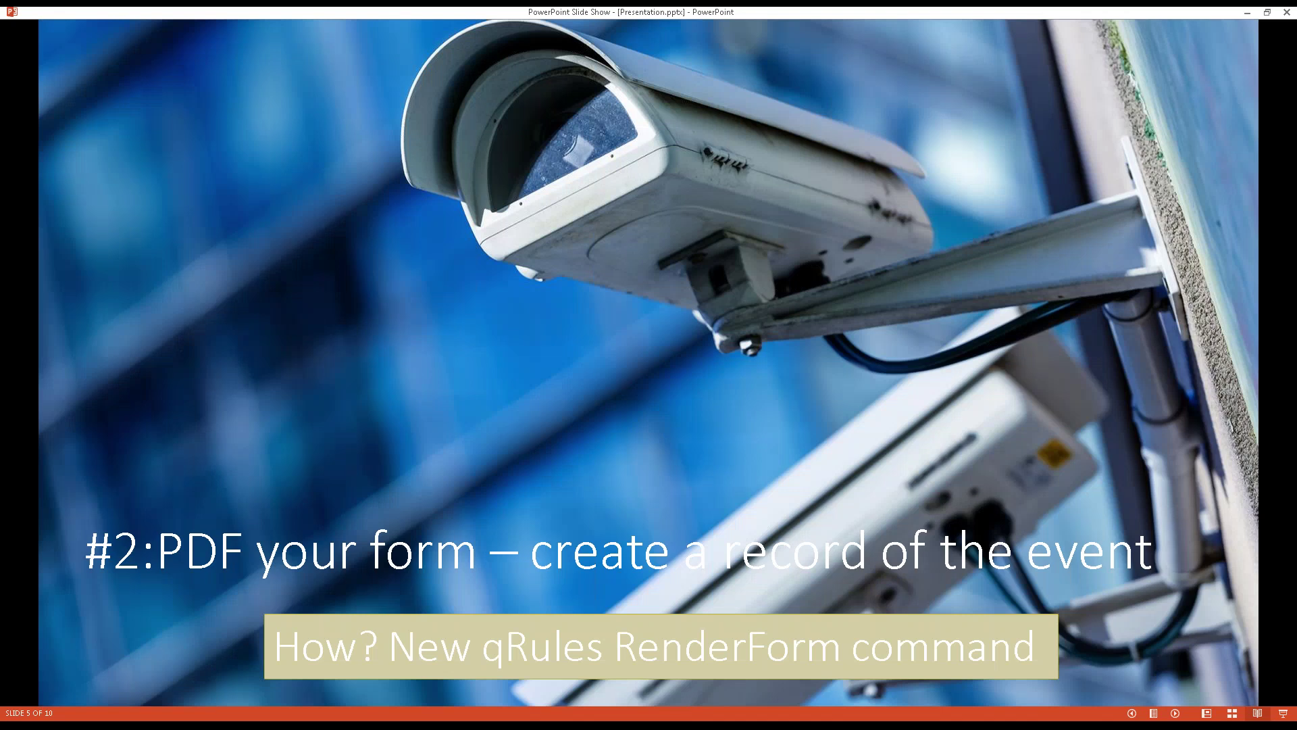
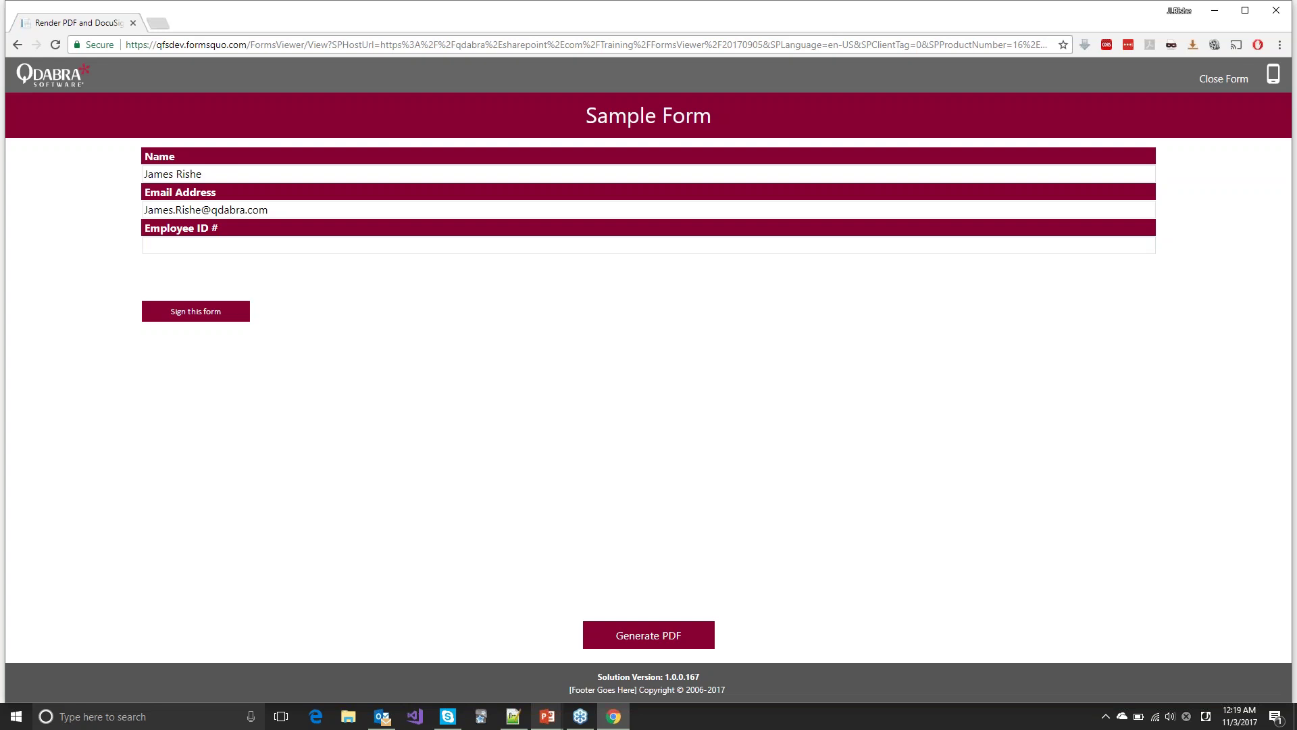
Step: Enter Employee ID 2938, hand-draw and accept a signature on the Sample Form, then generate its PDF
left_click(282, 245)
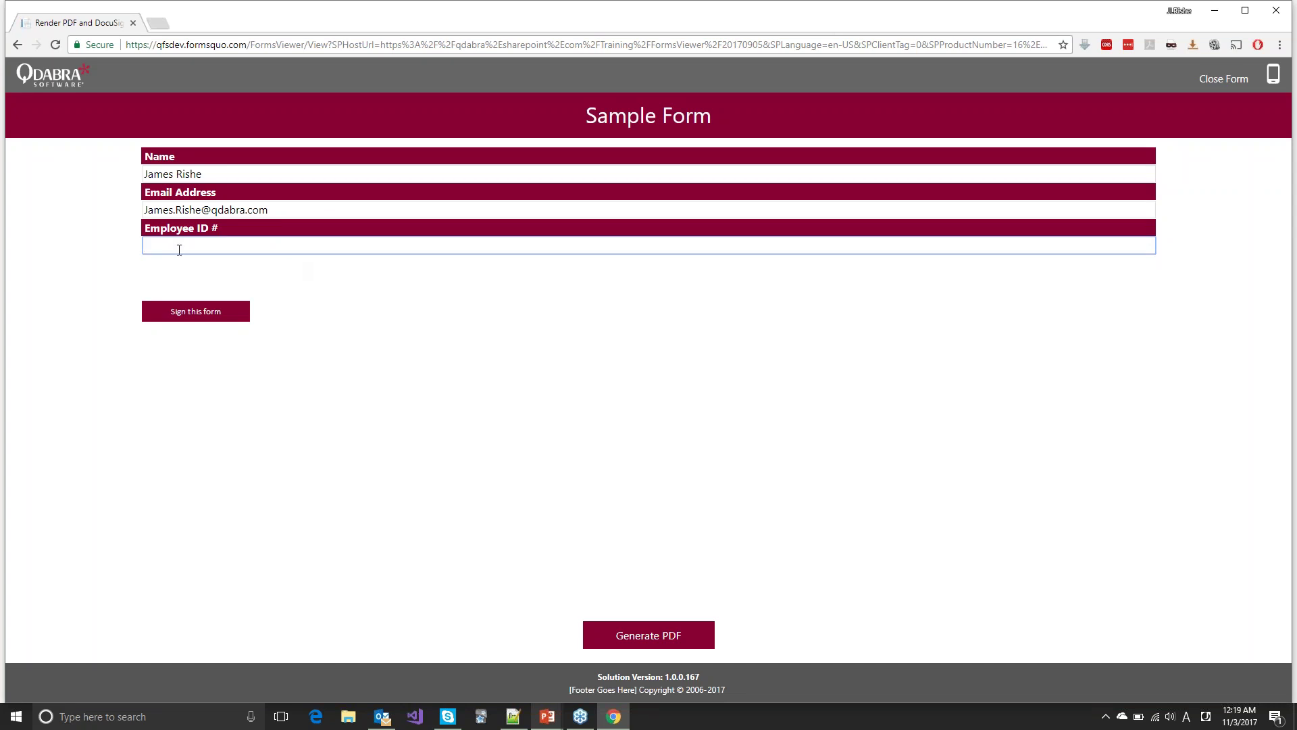
type("2938")
left_click(204, 315)
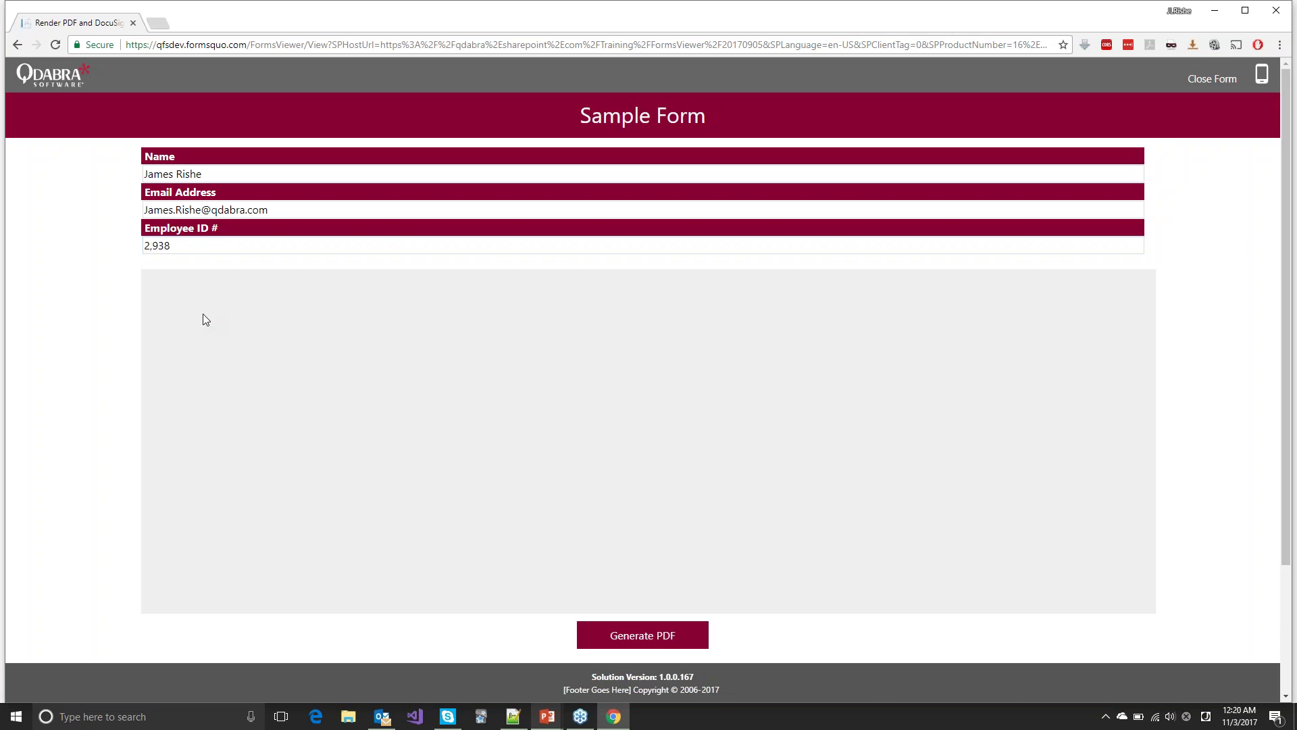
mouse_move(327, 473)
left_mouse_down()
mouse_move(374, 597)
mouse_move(517, 476)
mouse_move(750, 492)
mouse_move(438, 476)
left_mouse_up()
left_click_drag(453, 405, 538, 400)
scroll(617, 619, "down", 3)
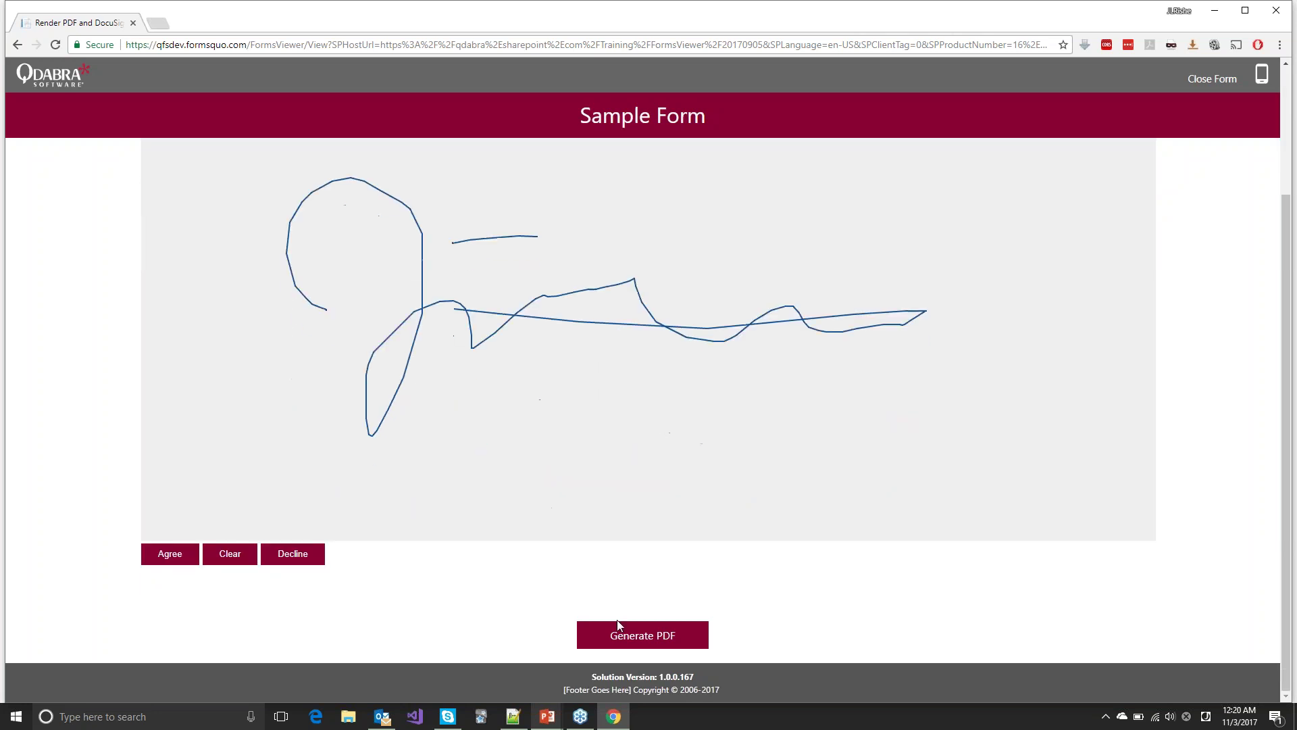
left_click(170, 555)
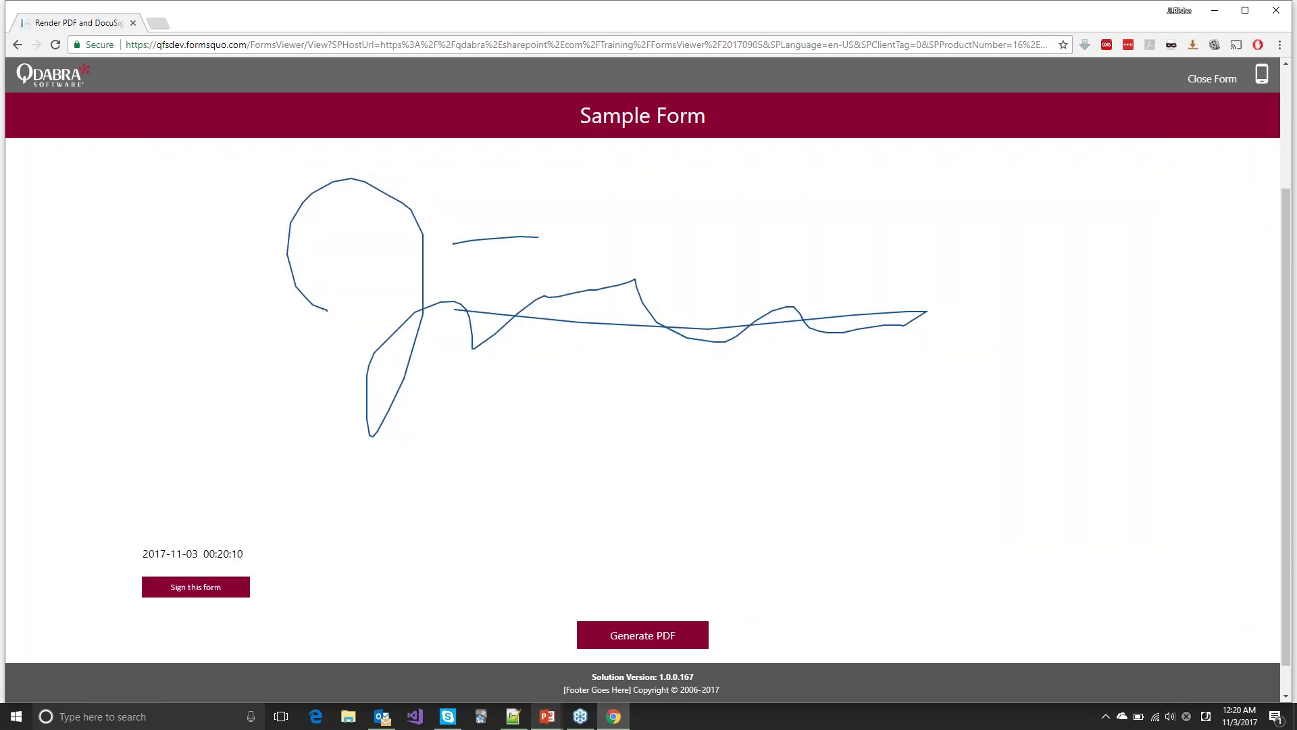
left_click(661, 629)
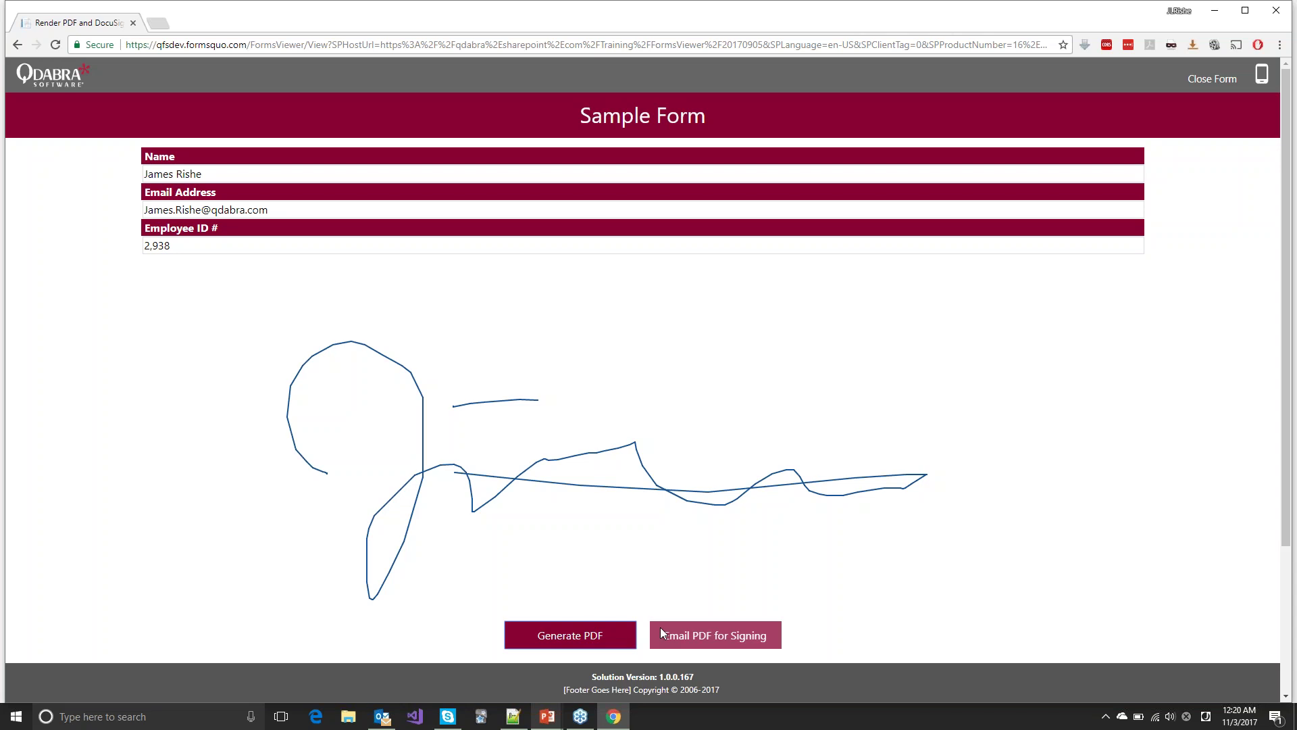
left_click(710, 636)
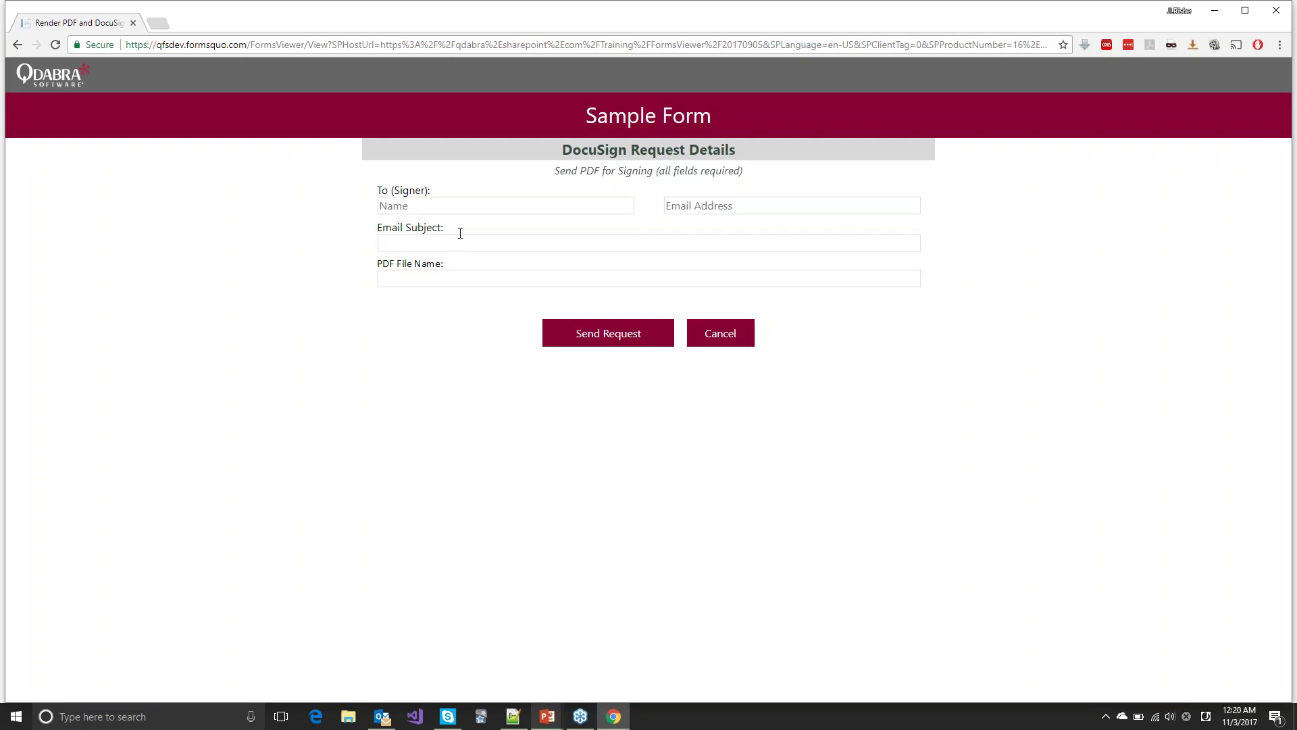
Step: Send the PDF to DocuSign with the signer's name and e-mail, subject 'Please sign this!' and file name MyPdf.pdf
left_click(478, 204)
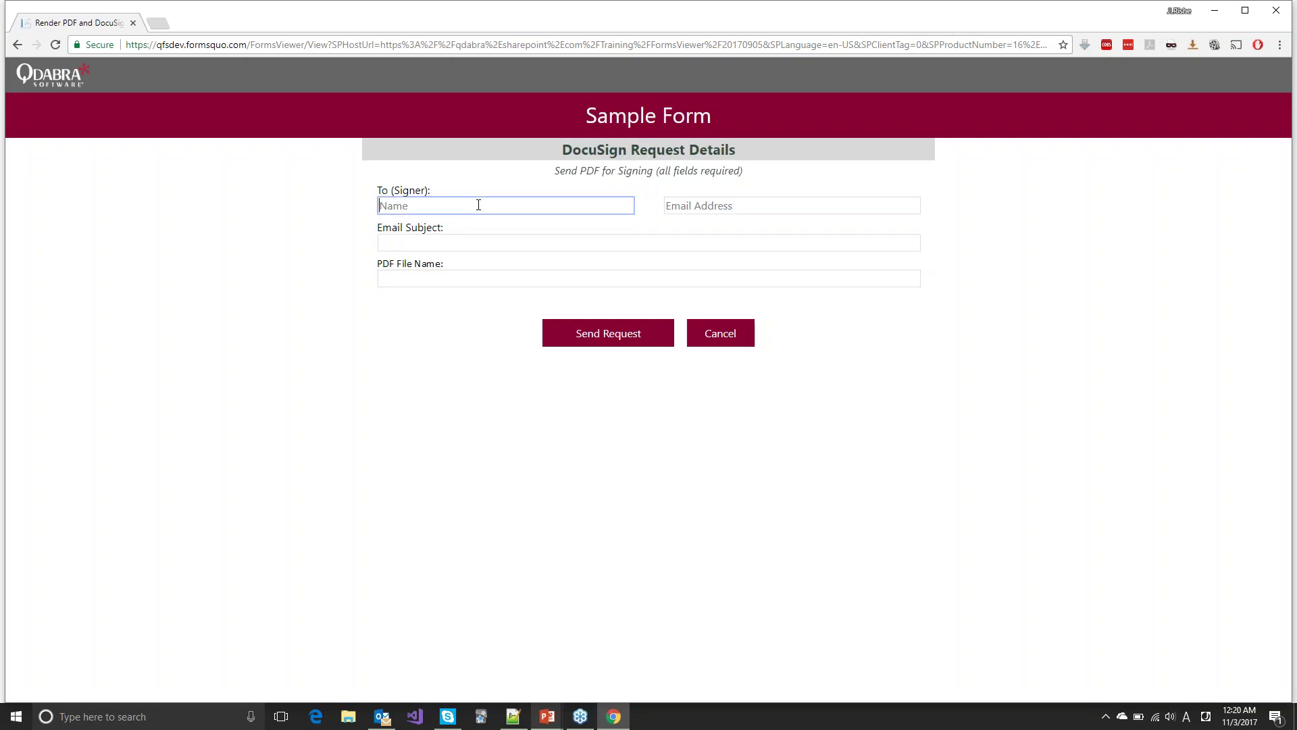
type("R")
key("BackSpace")
key("Tab")
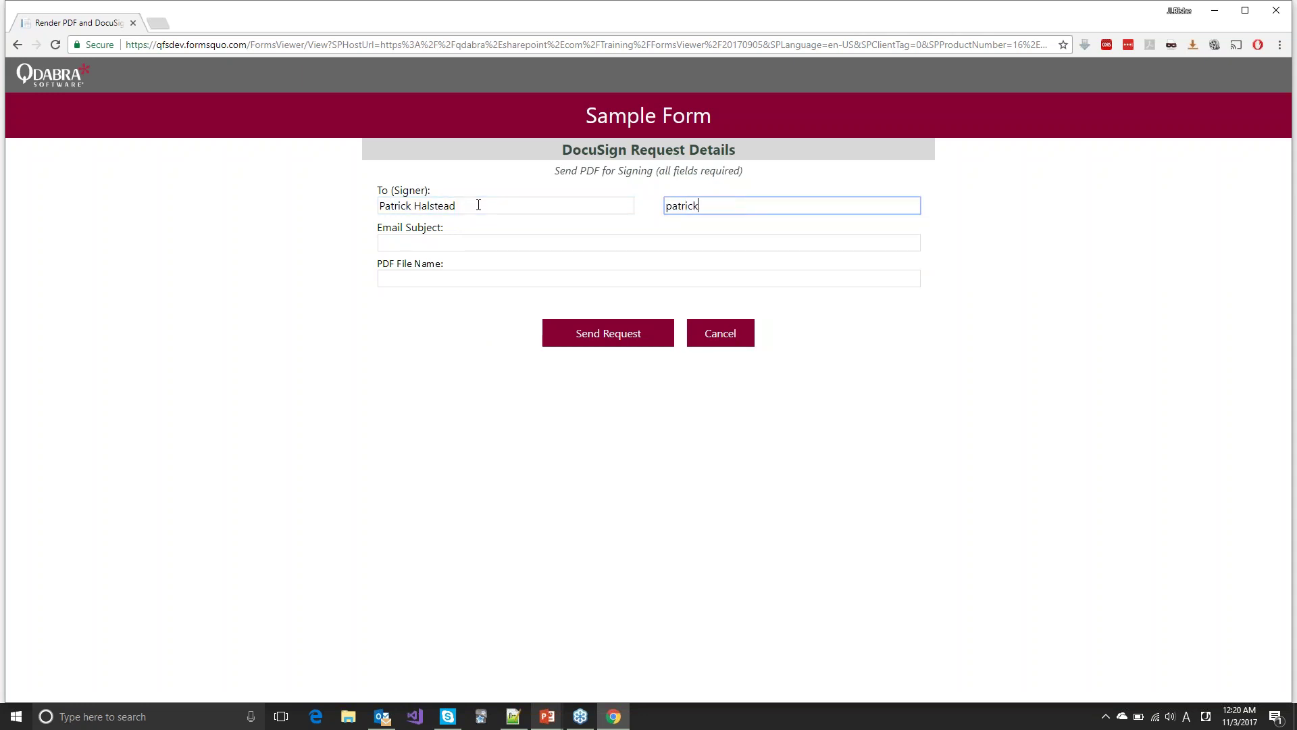
key("Tab")
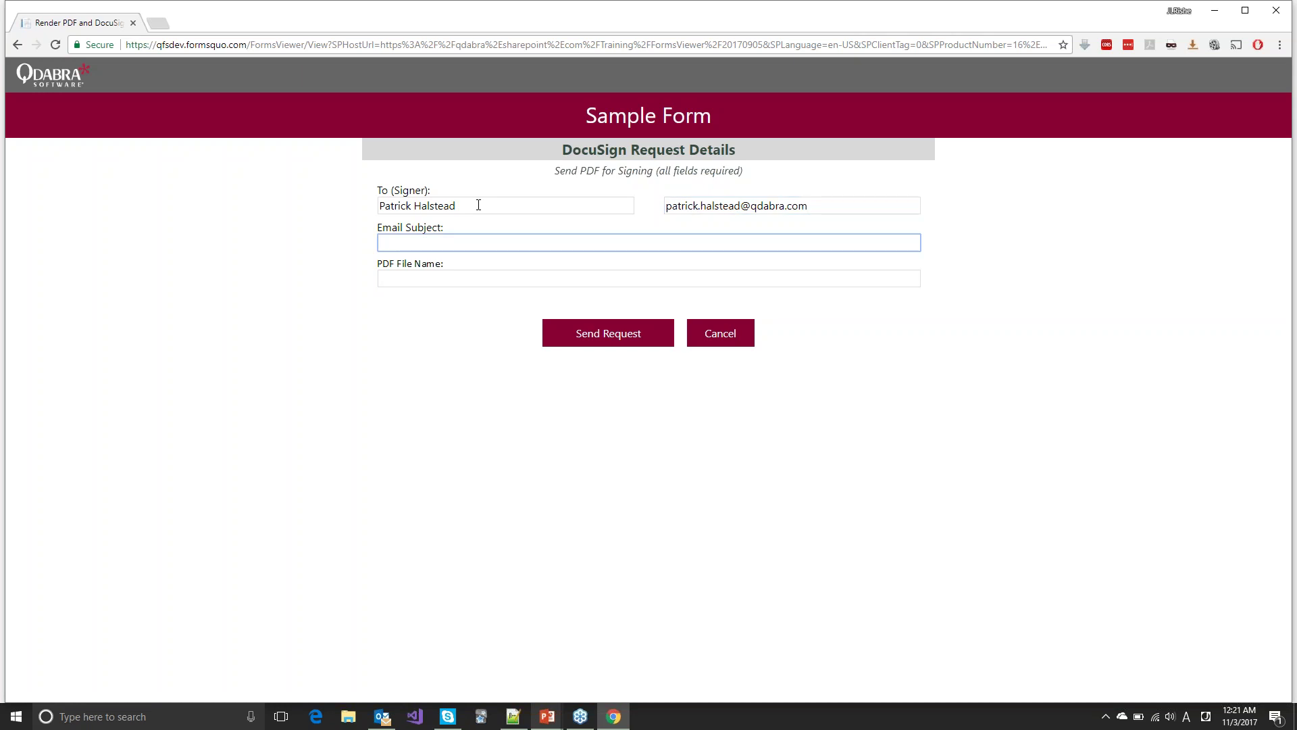
type("Please sign this!")
key("Tab")
type("MyPdf")
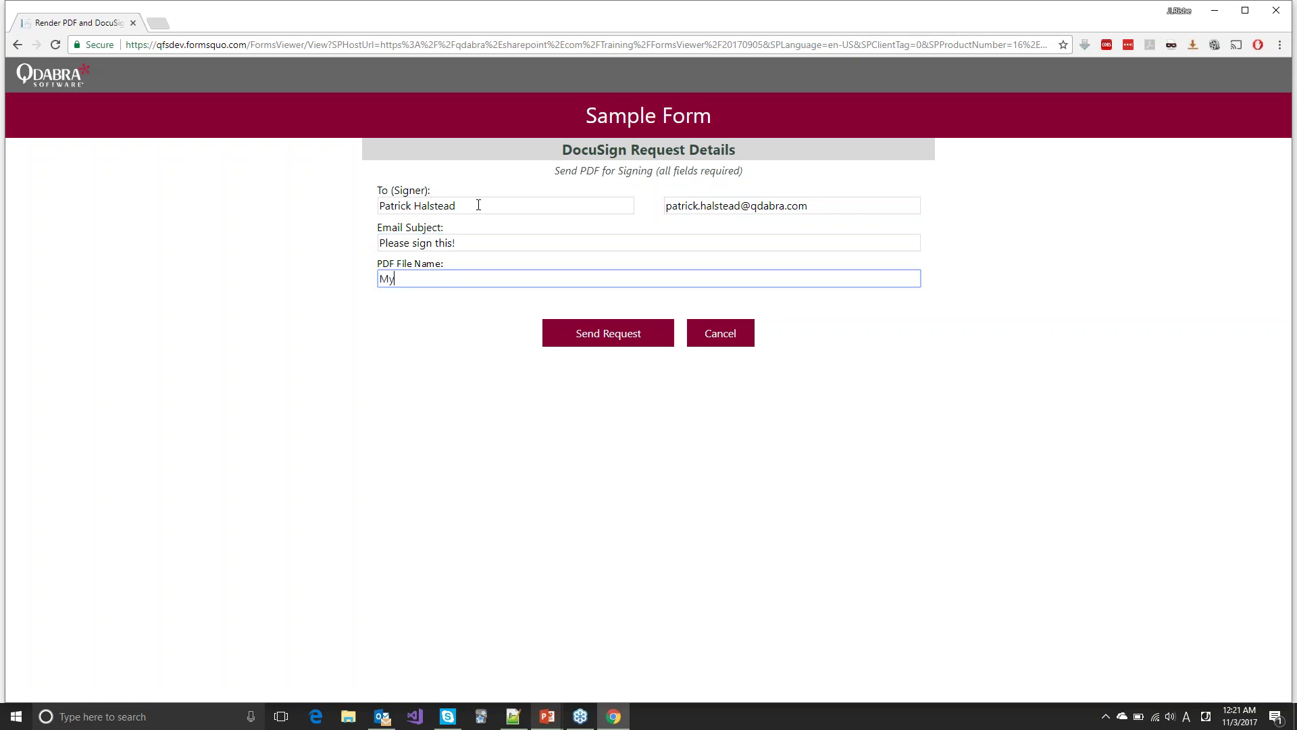
type(".pdf")
left_click(606, 337)
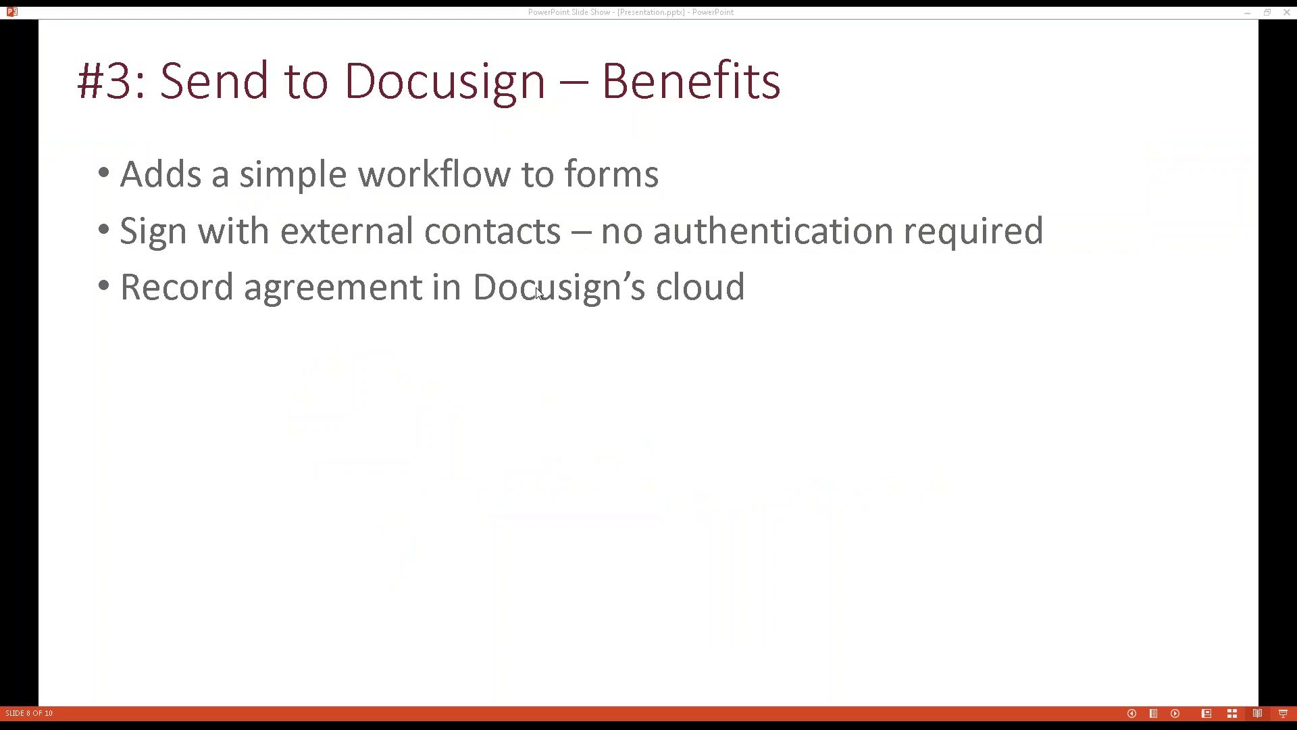
Step: Open the 'Please sign this!' email in Outlook, download its pictures, and start reviewing the document
key("alt+Tab")
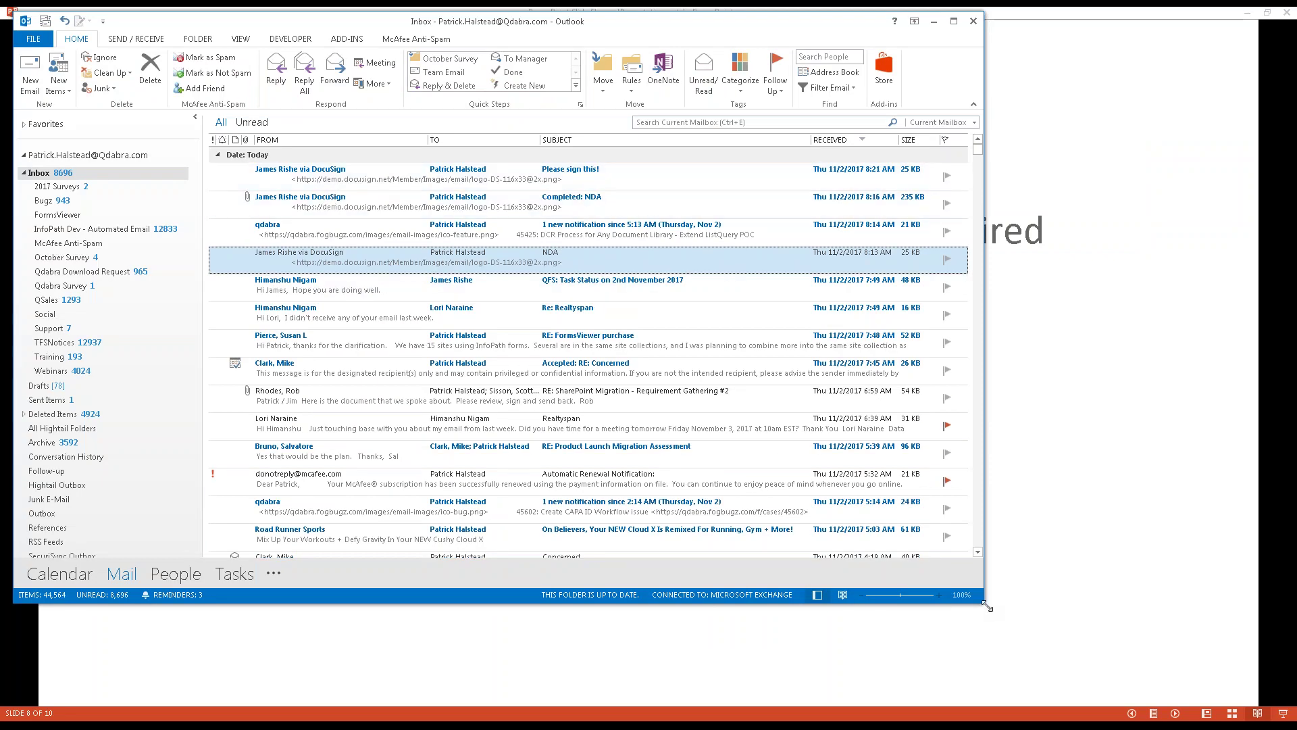
left_click_drag(992, 611, 1039, 635)
double_click(346, 213)
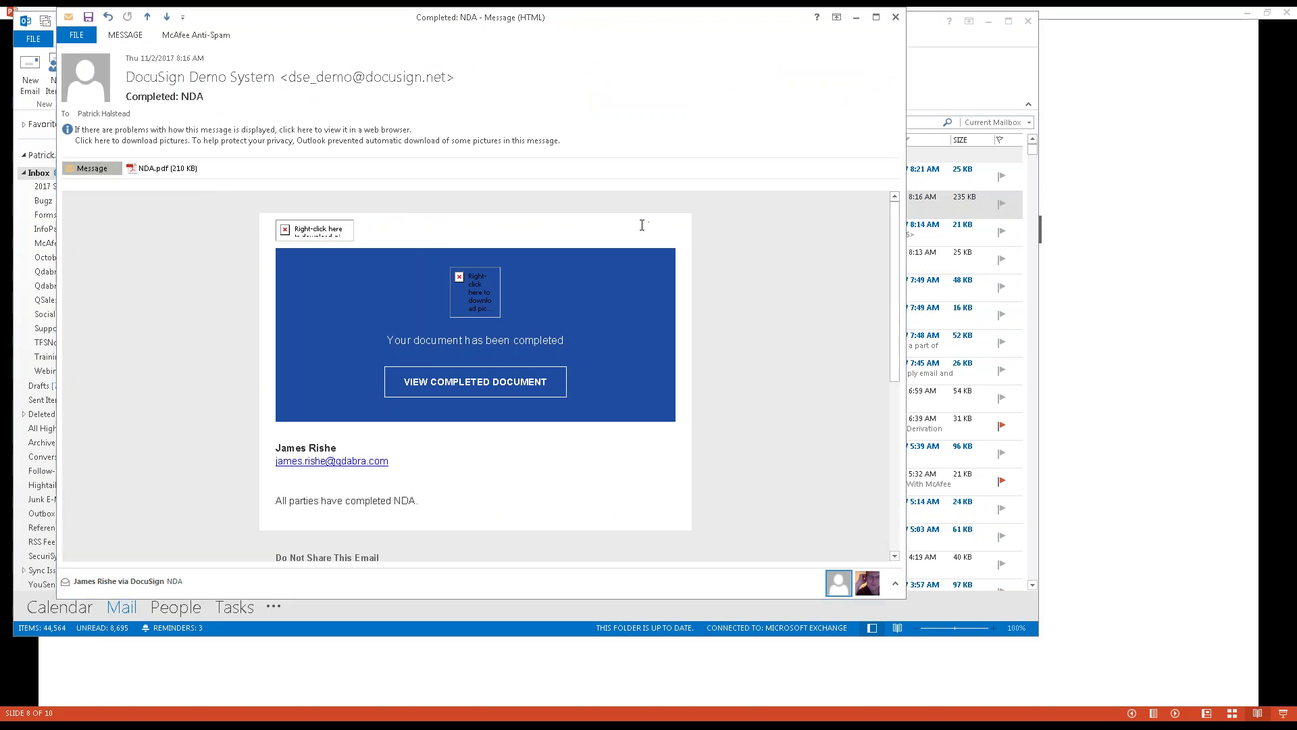
key("Escape")
double_click(340, 180)
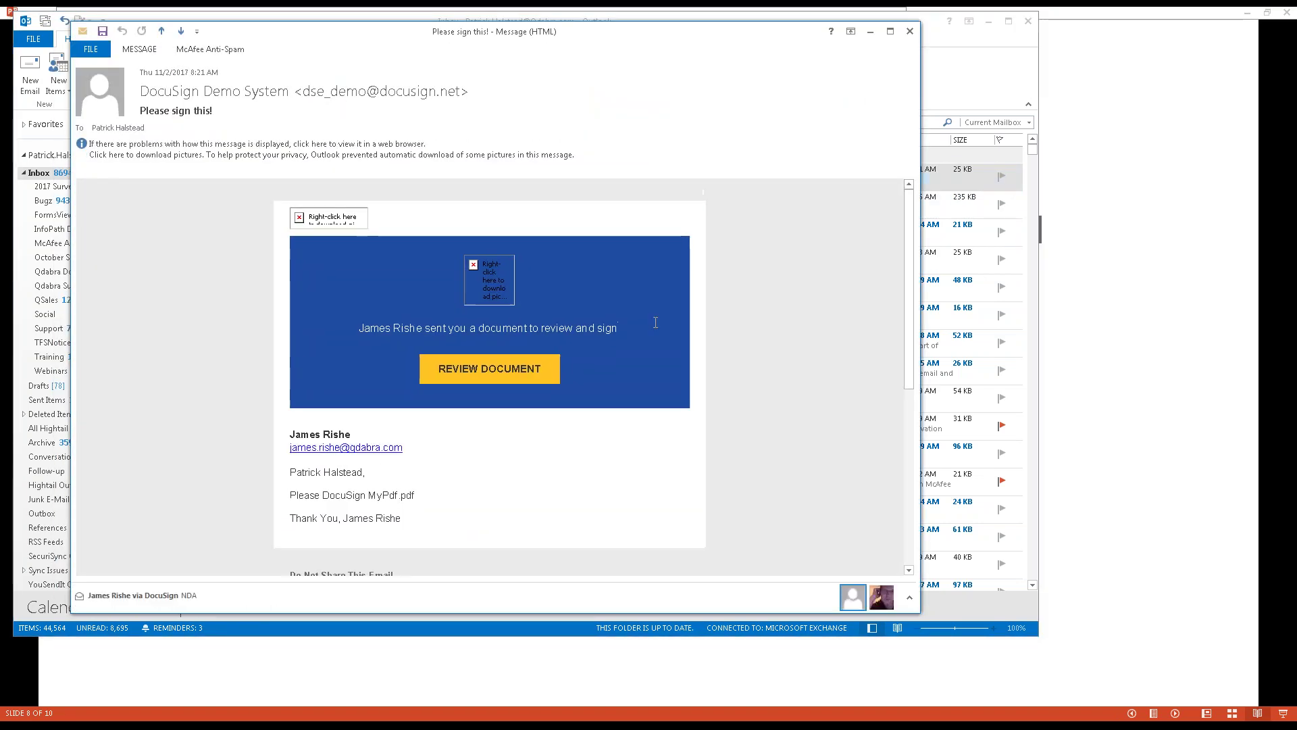
right_click(310, 217)
left_click(373, 264)
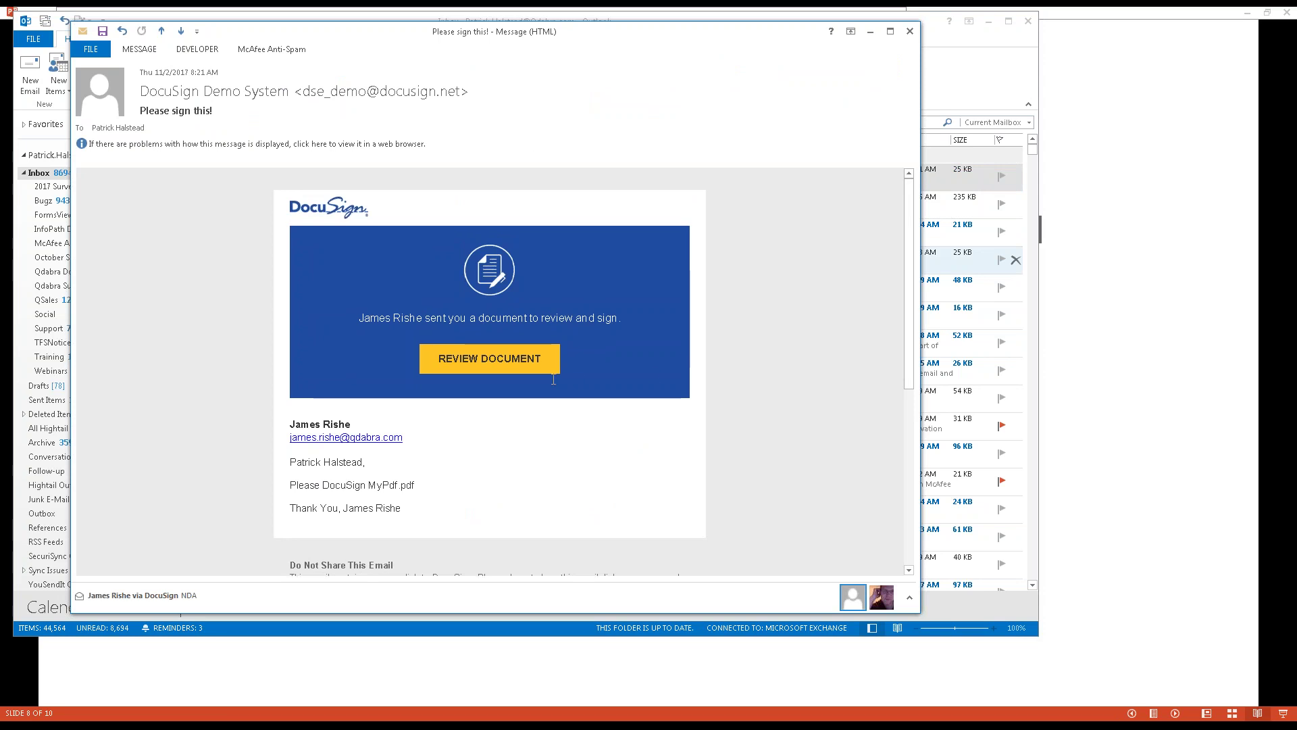
left_click(485, 360)
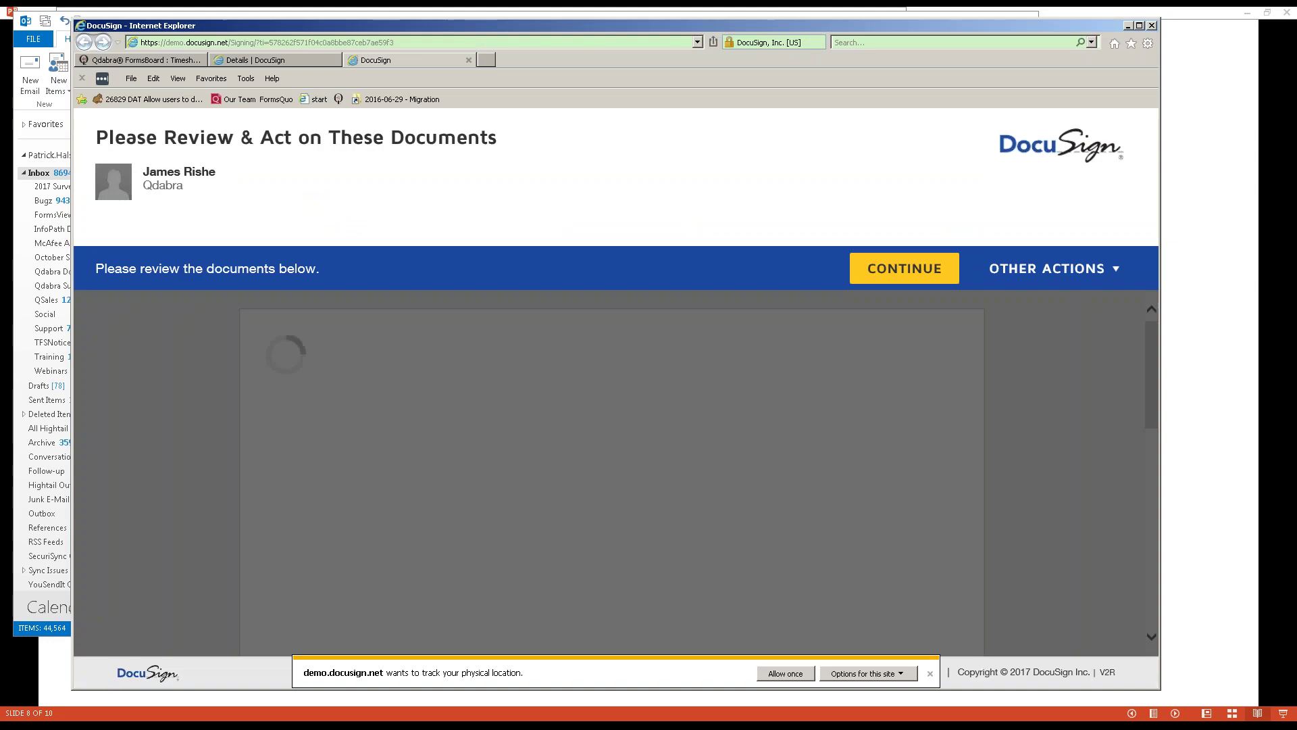
Step: Countersign the required signature field of MyPdf.pdf, finish, and decline the DocuSign login
scroll(481, 348, "down", 1)
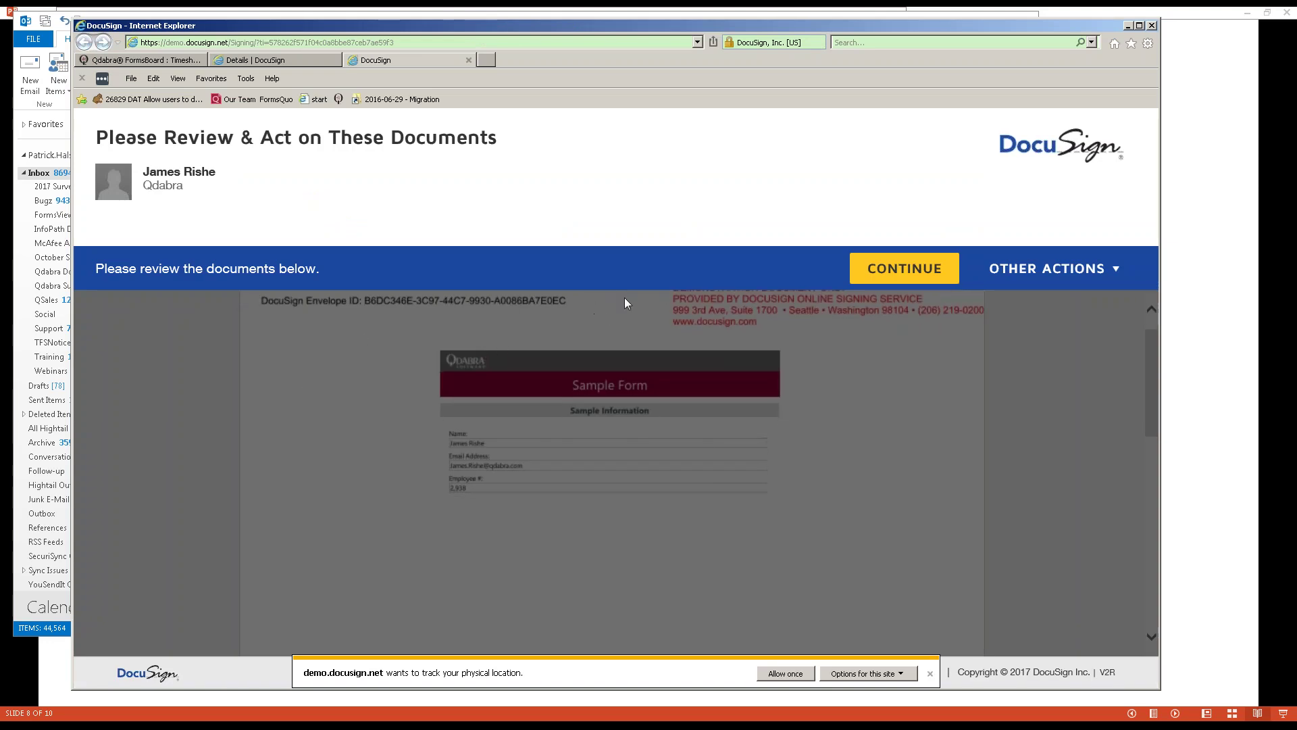
left_click(923, 271)
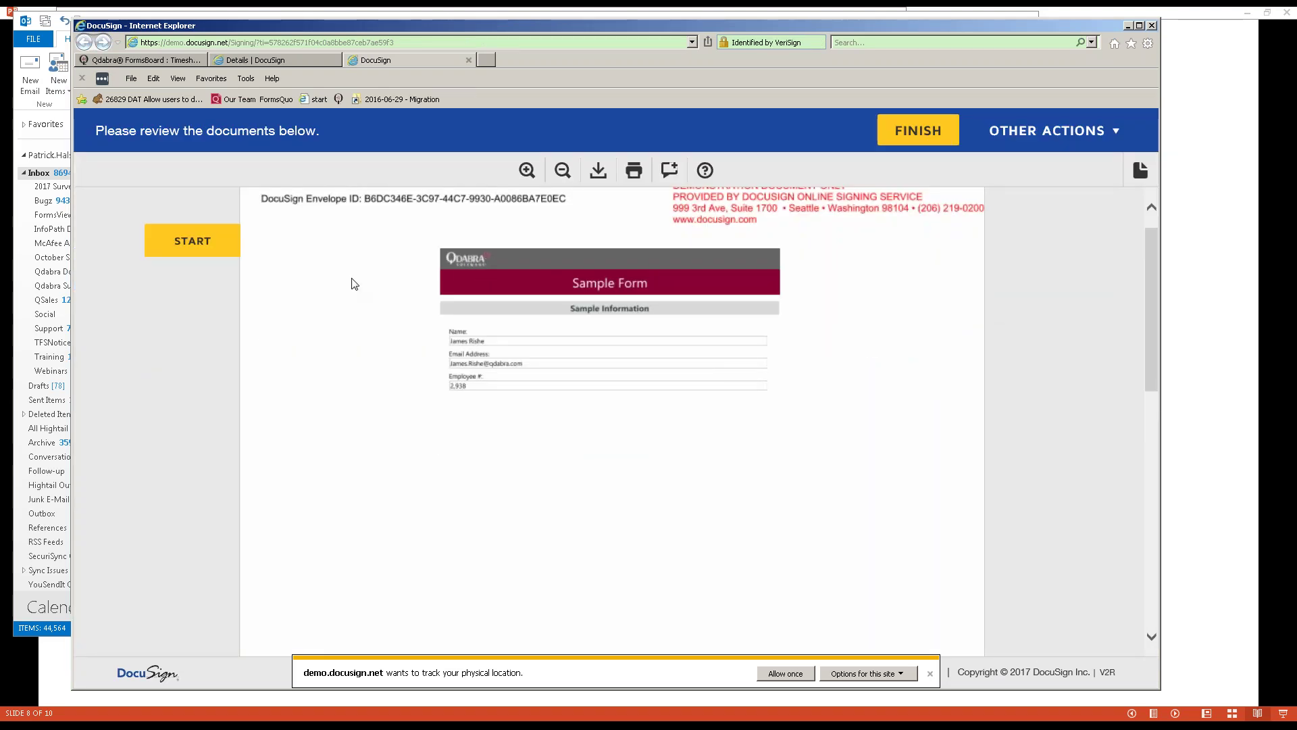
left_click(777, 672)
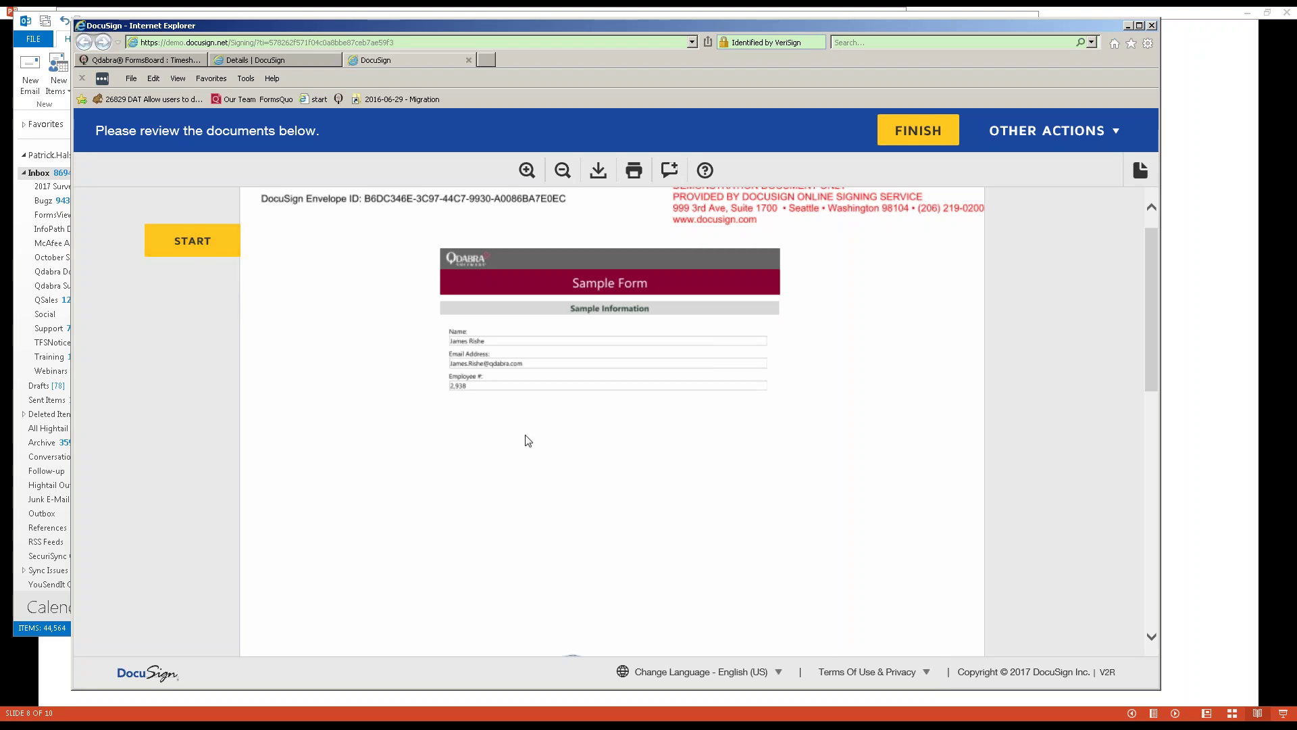
scroll(528, 441, "down", 2)
scroll(526, 440, "down", 4)
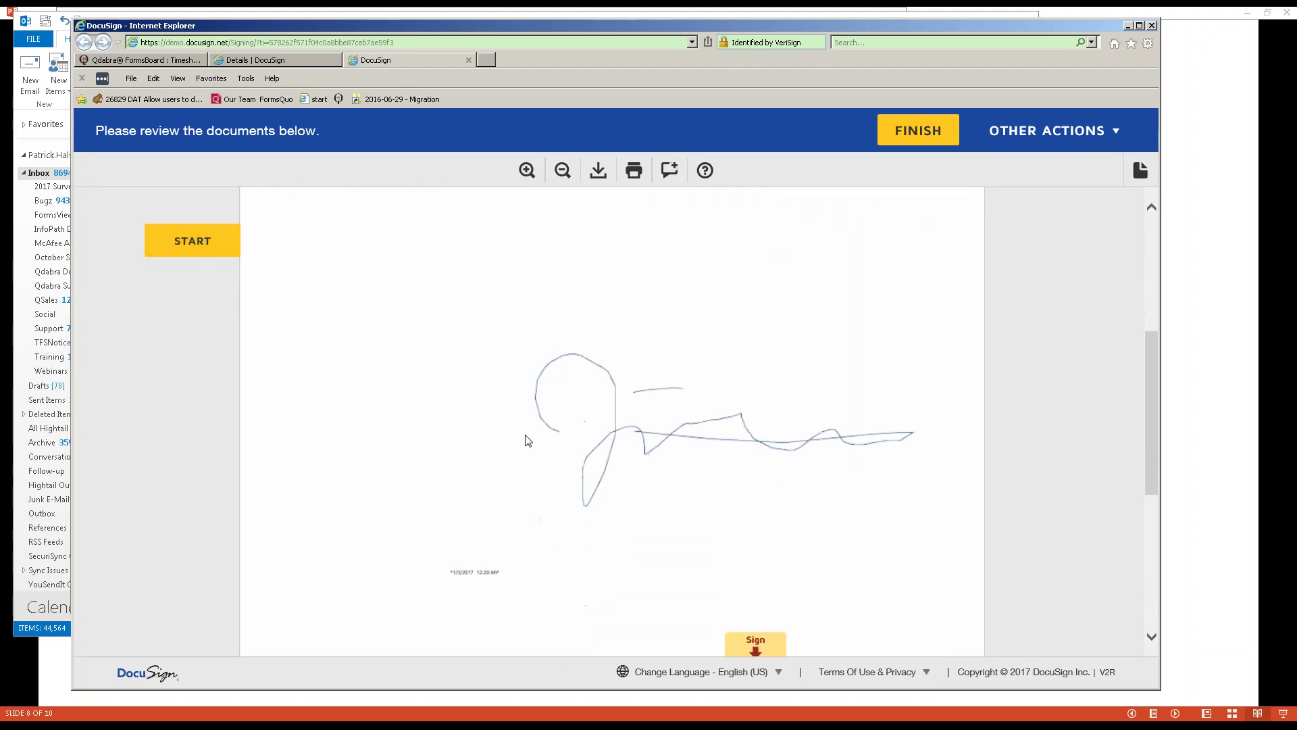
left_click(183, 238)
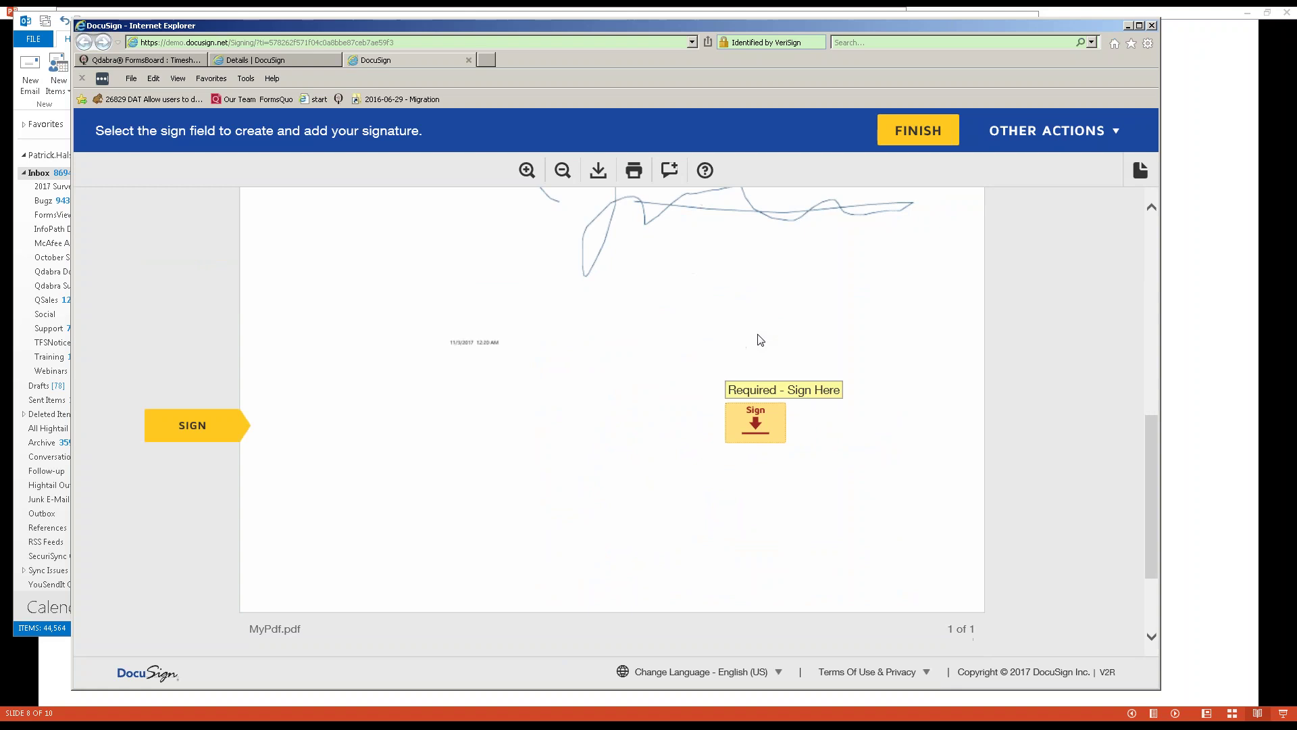
left_click(754, 429)
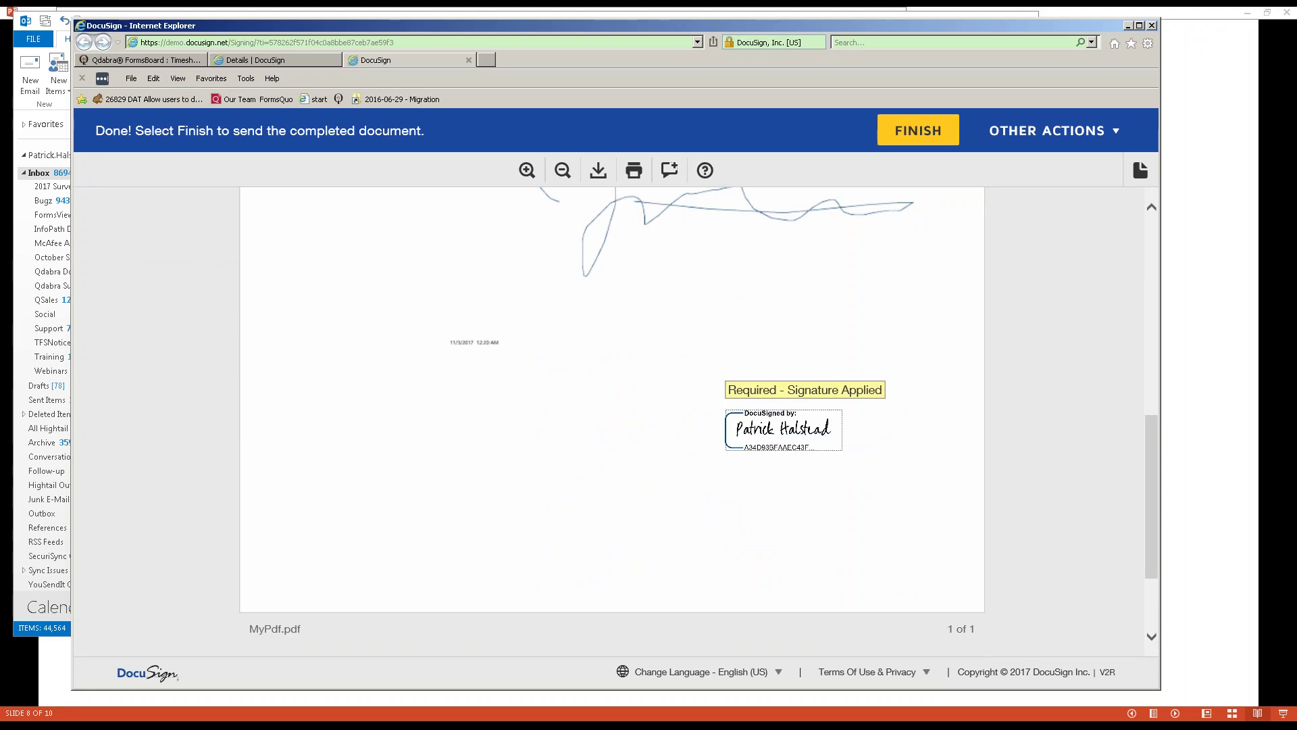
left_click(906, 138)
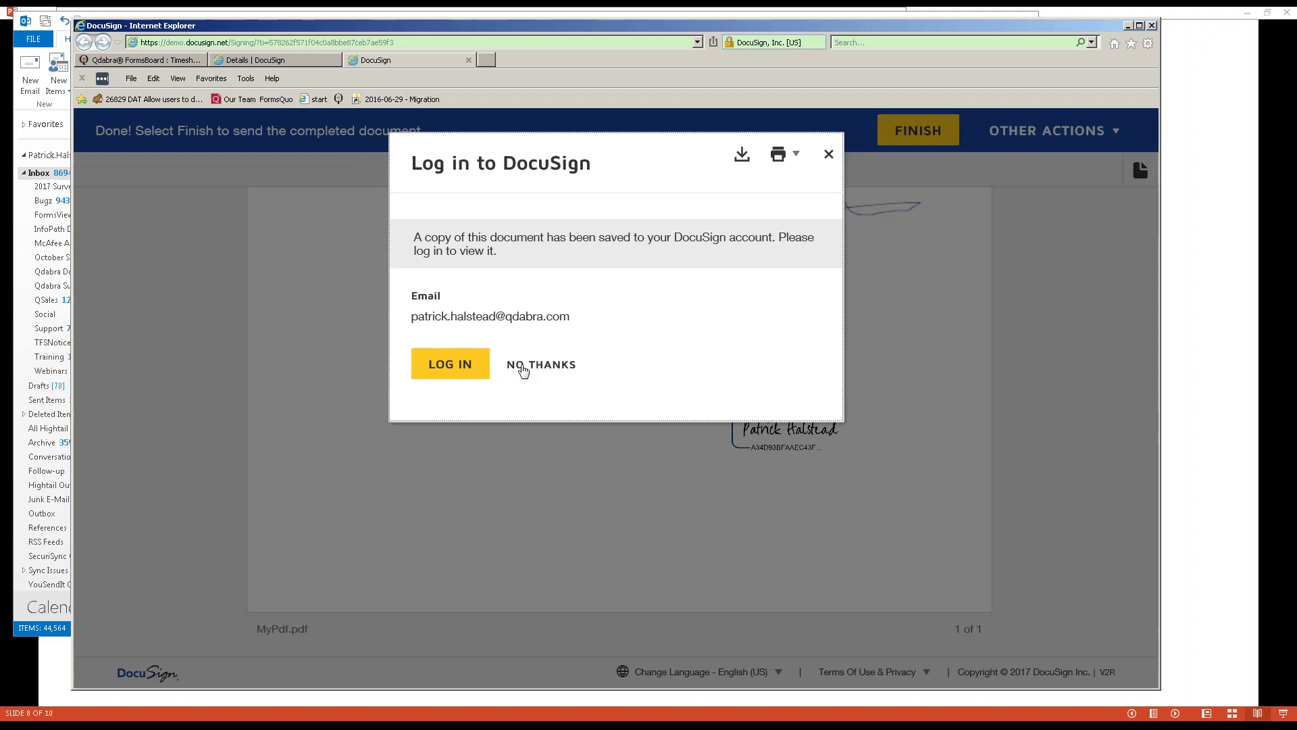
left_click(542, 366)
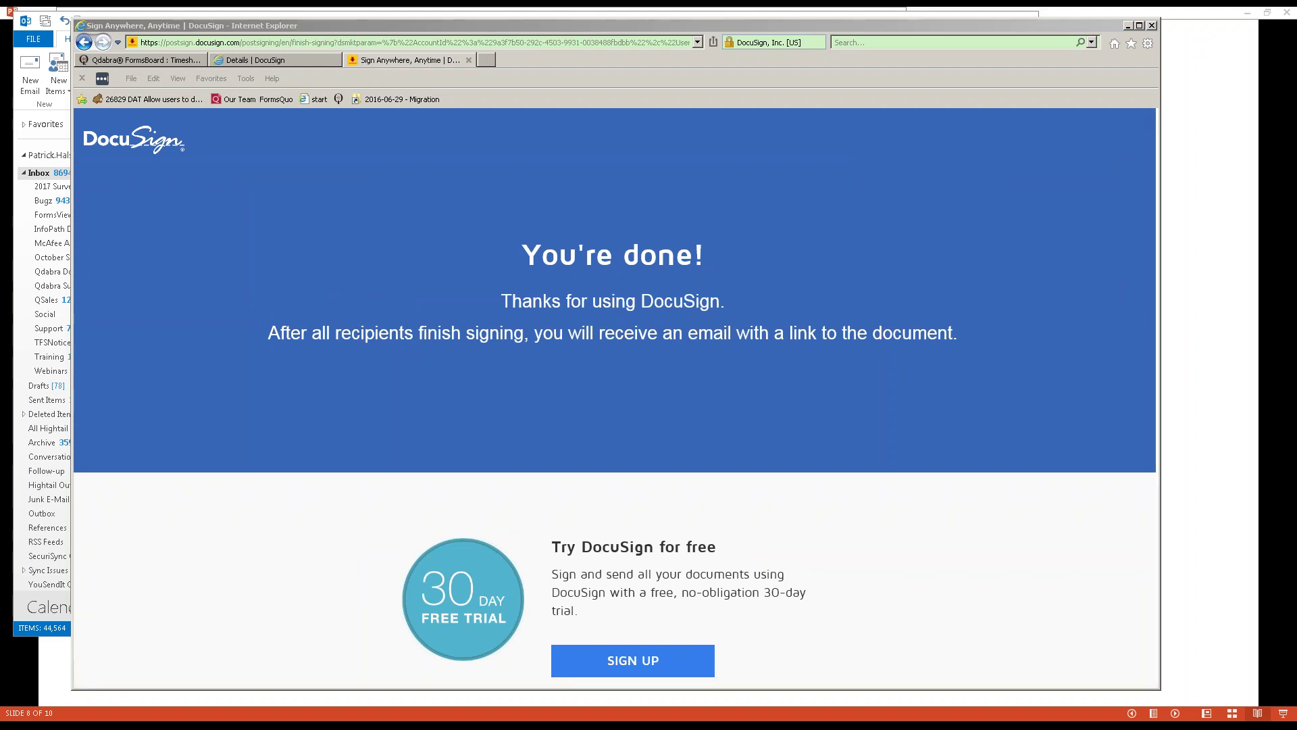
key("alt+Tab")
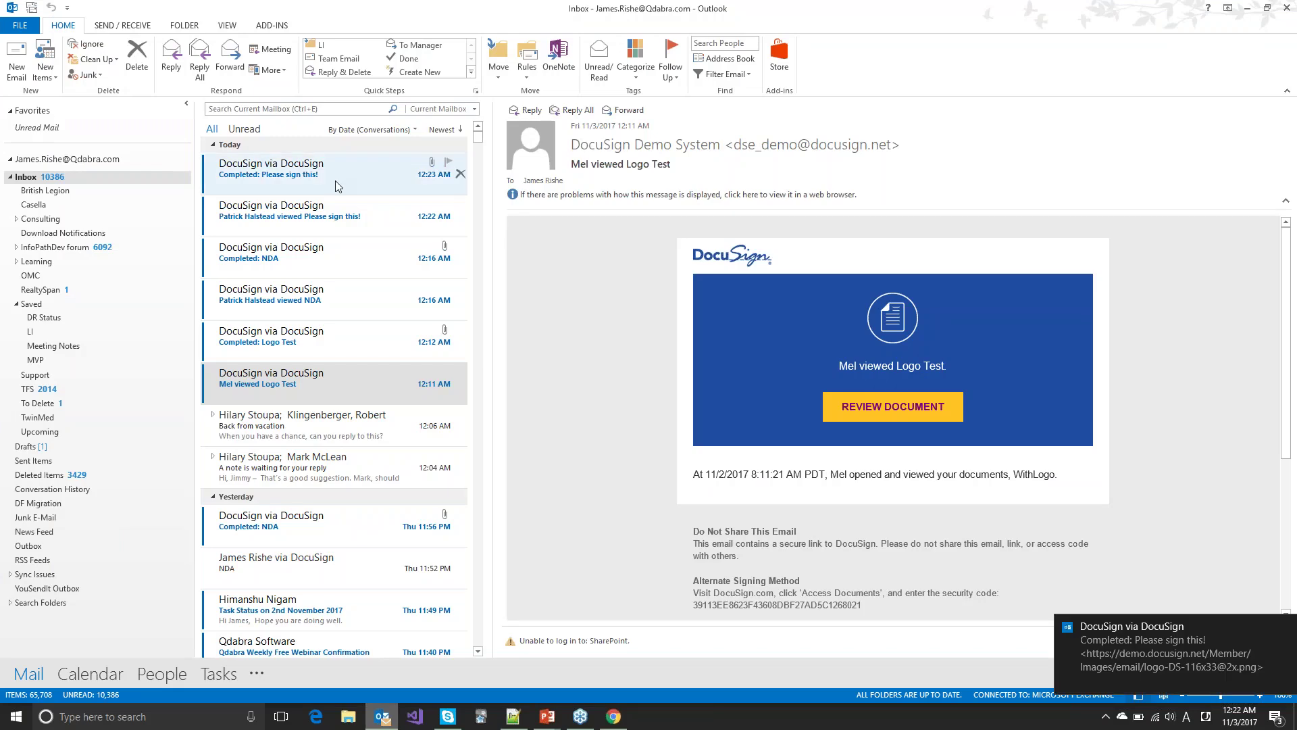
Step: Open the 'Completed: Please sign this!' email and view the completed document in DocuSign
left_click(368, 228)
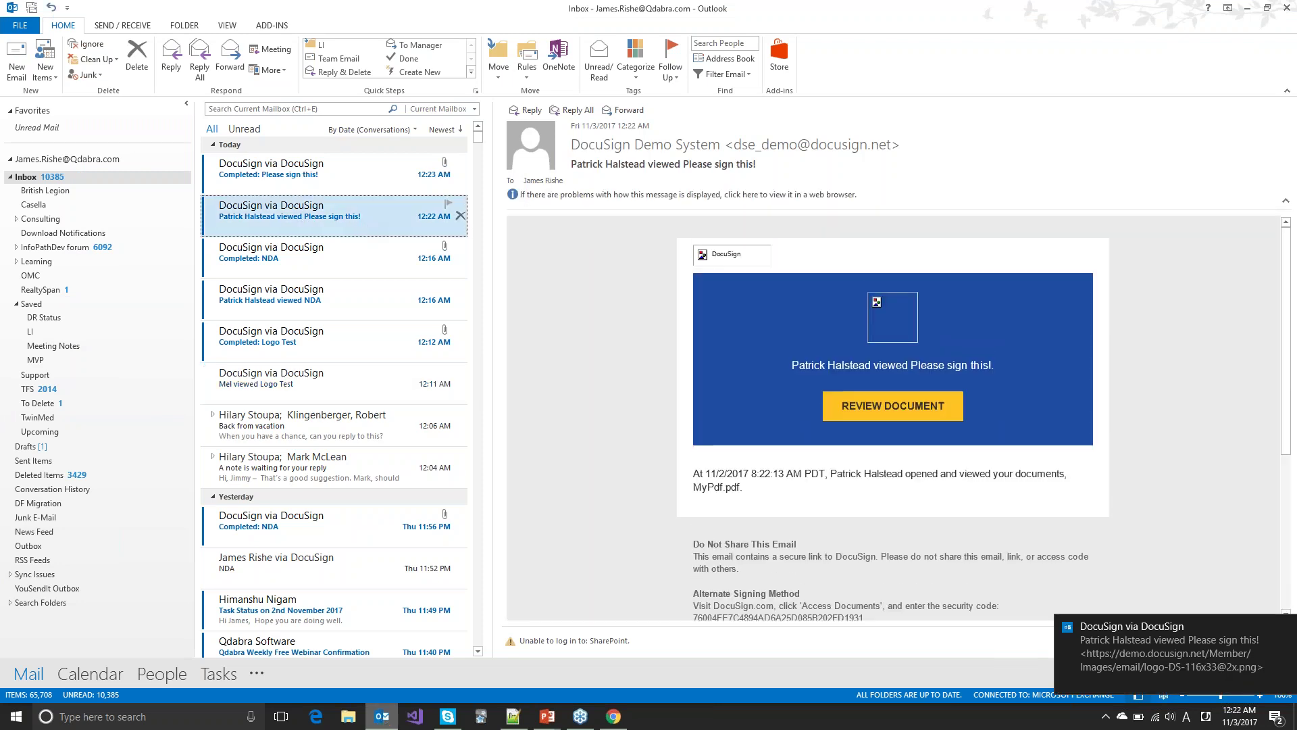
left_click(295, 187)
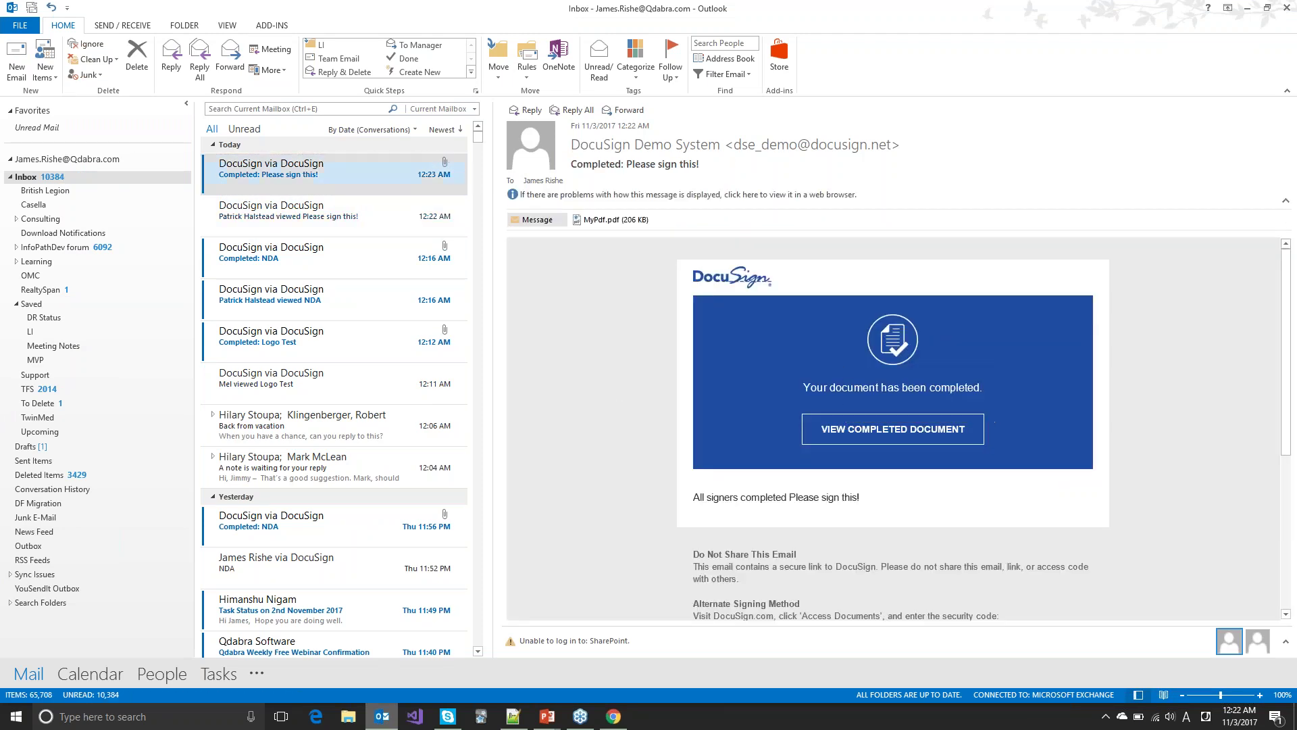
left_click(892, 429)
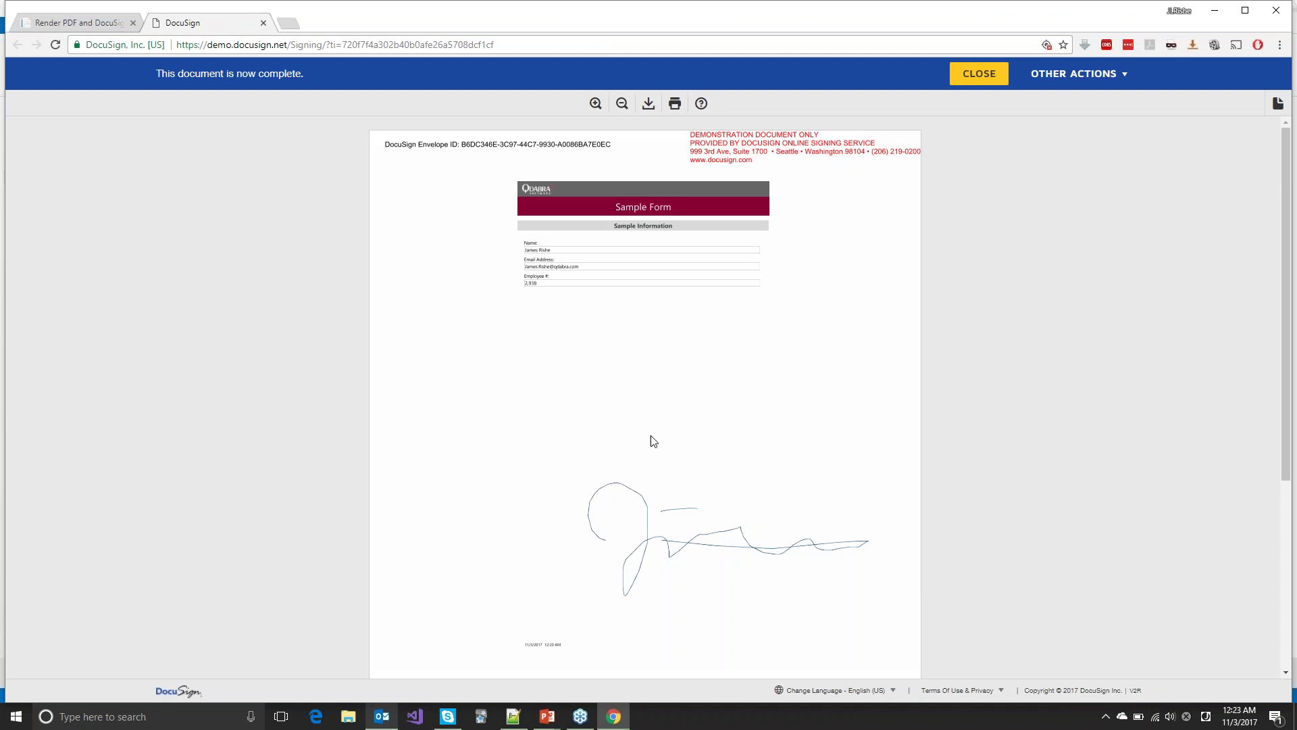
Step: Scroll MyPdf.pdf down to the DocuSigned stamp and check its signer details
scroll(681, 460, "down", 2)
scroll(683, 463, "down", 3)
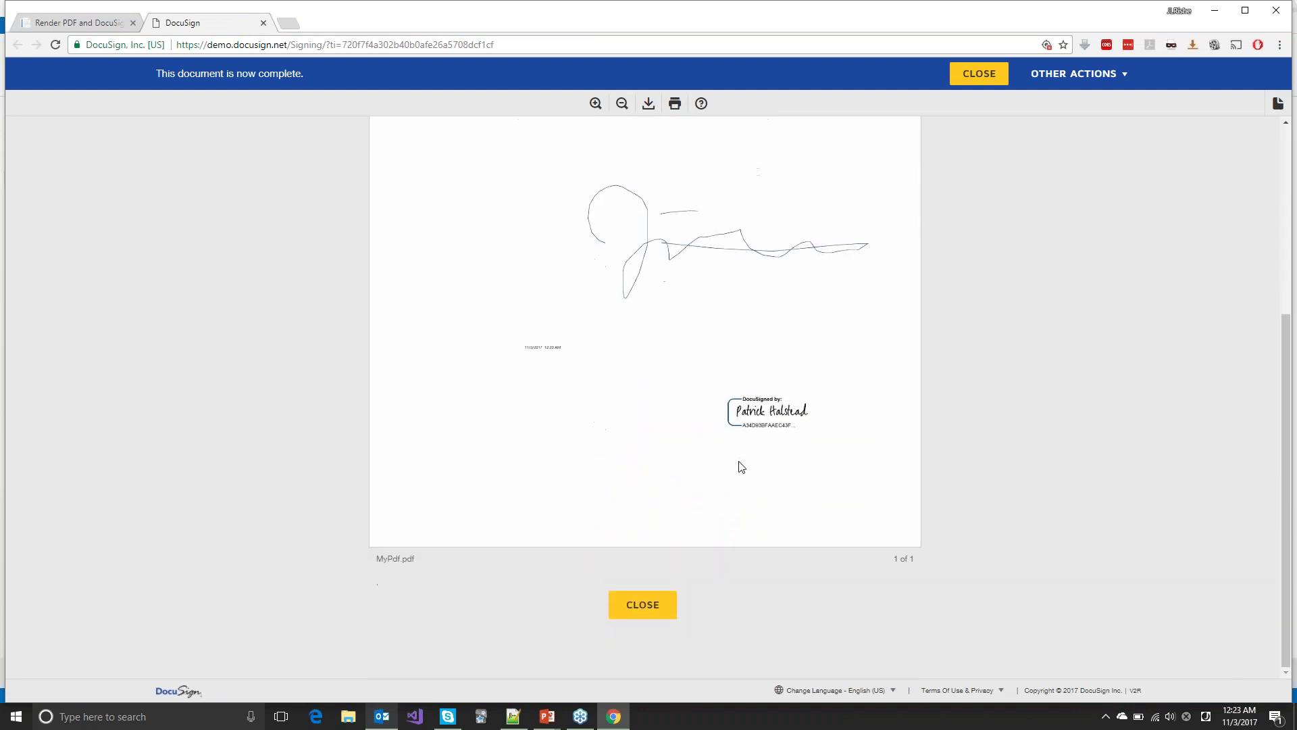
mouse_move(746, 419)
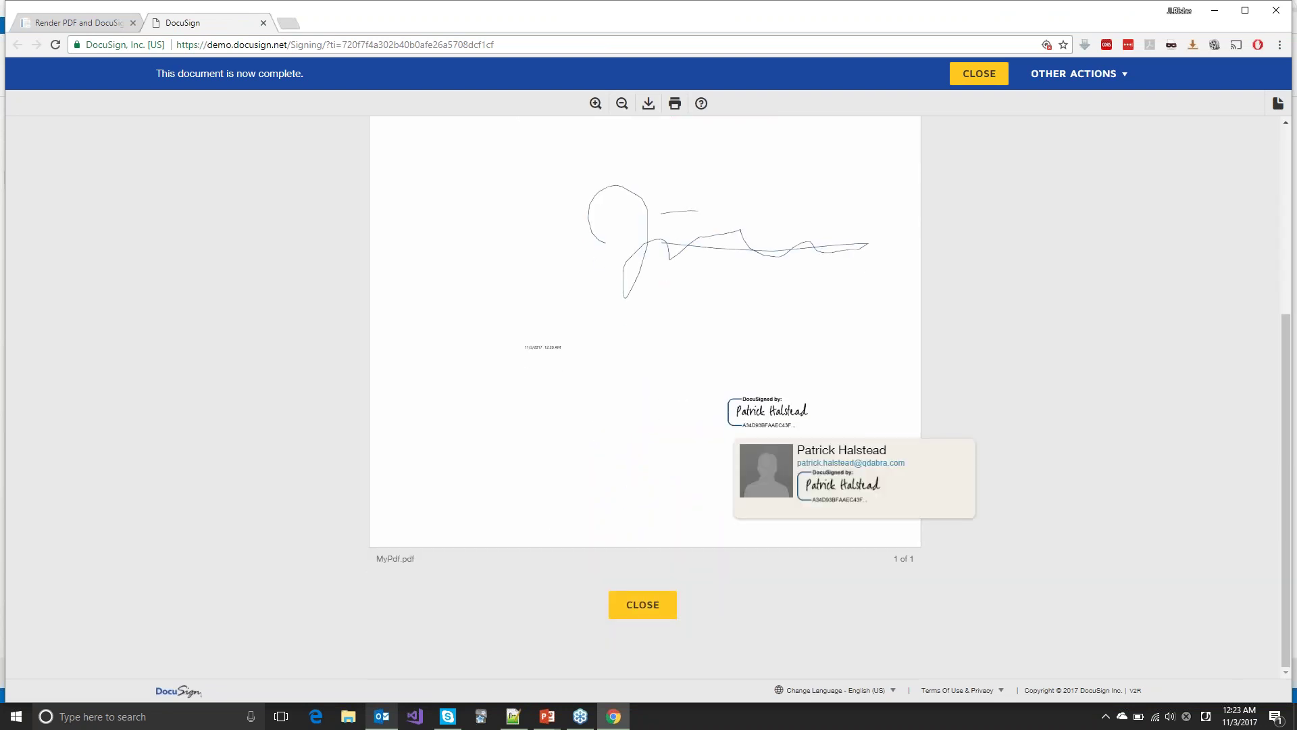
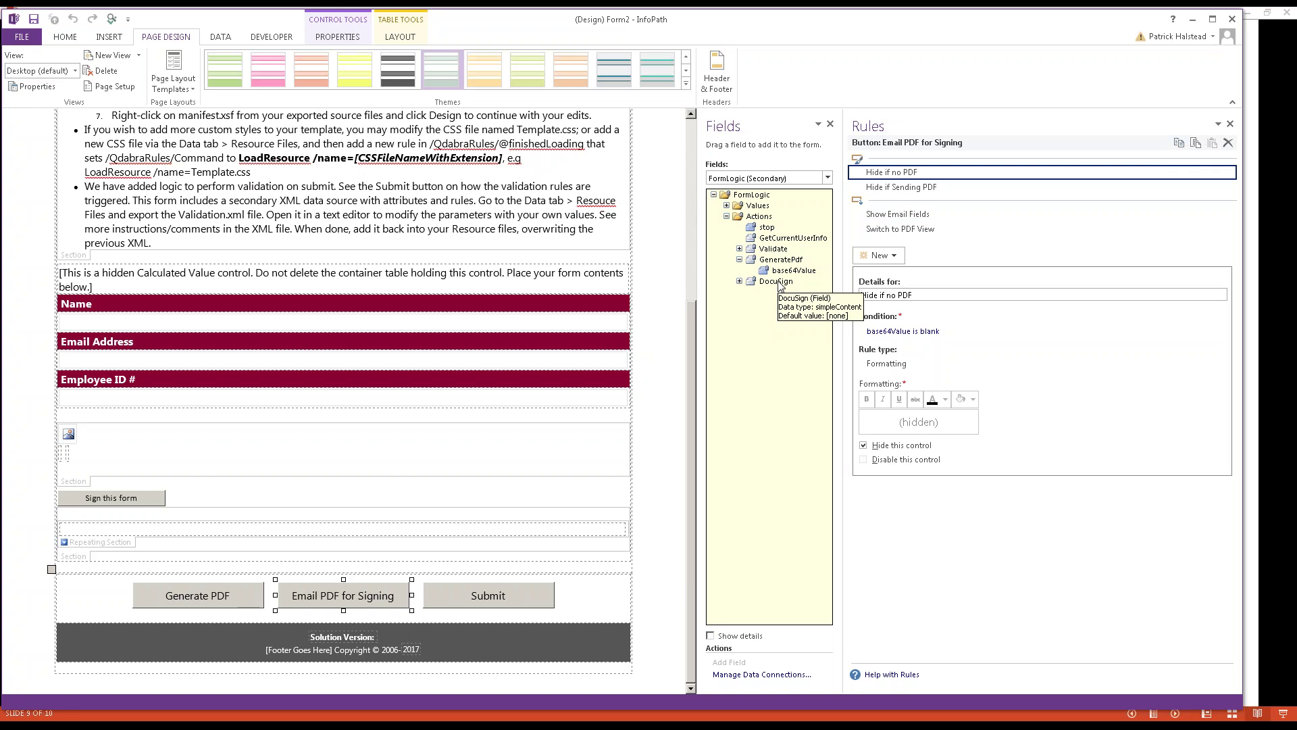
Step: Select the DocuSign field and view its Set credentials and Convert credentials to JSON and set header rules
left_click(781, 283)
left_click(740, 281)
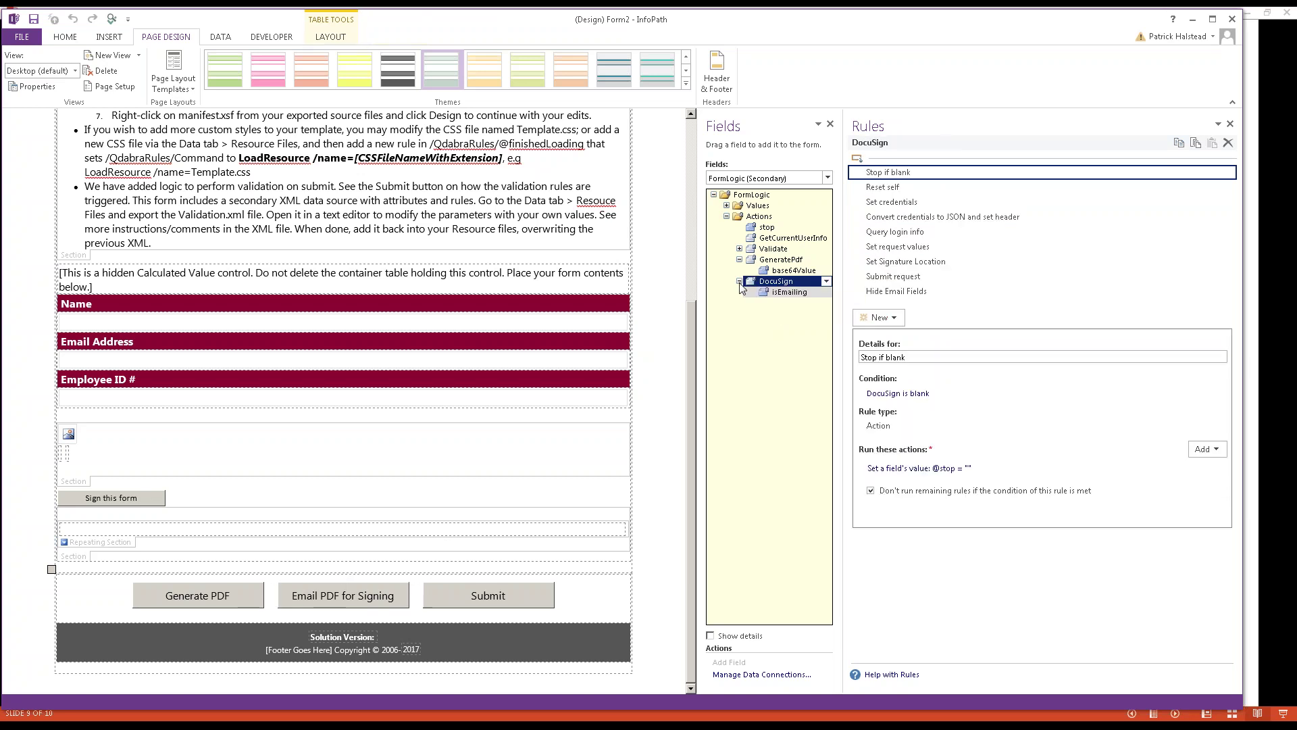
left_click(892, 204)
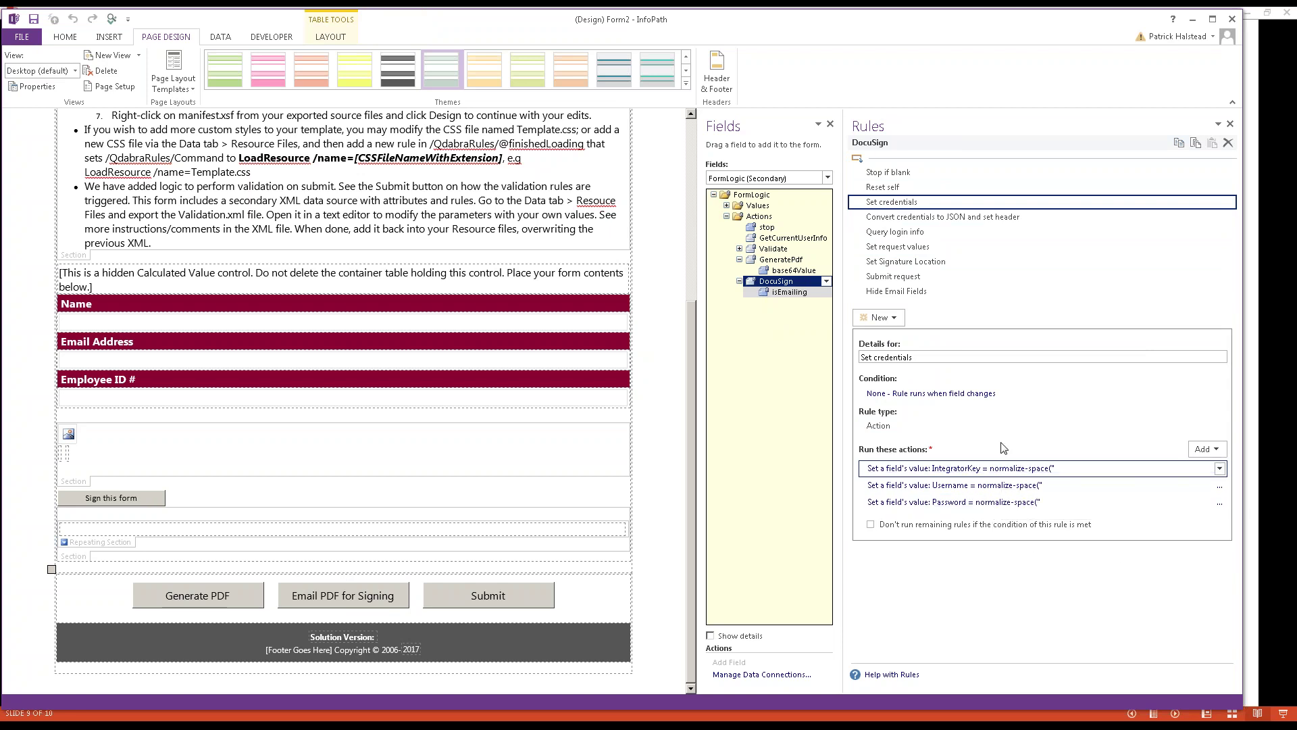
left_click(940, 219)
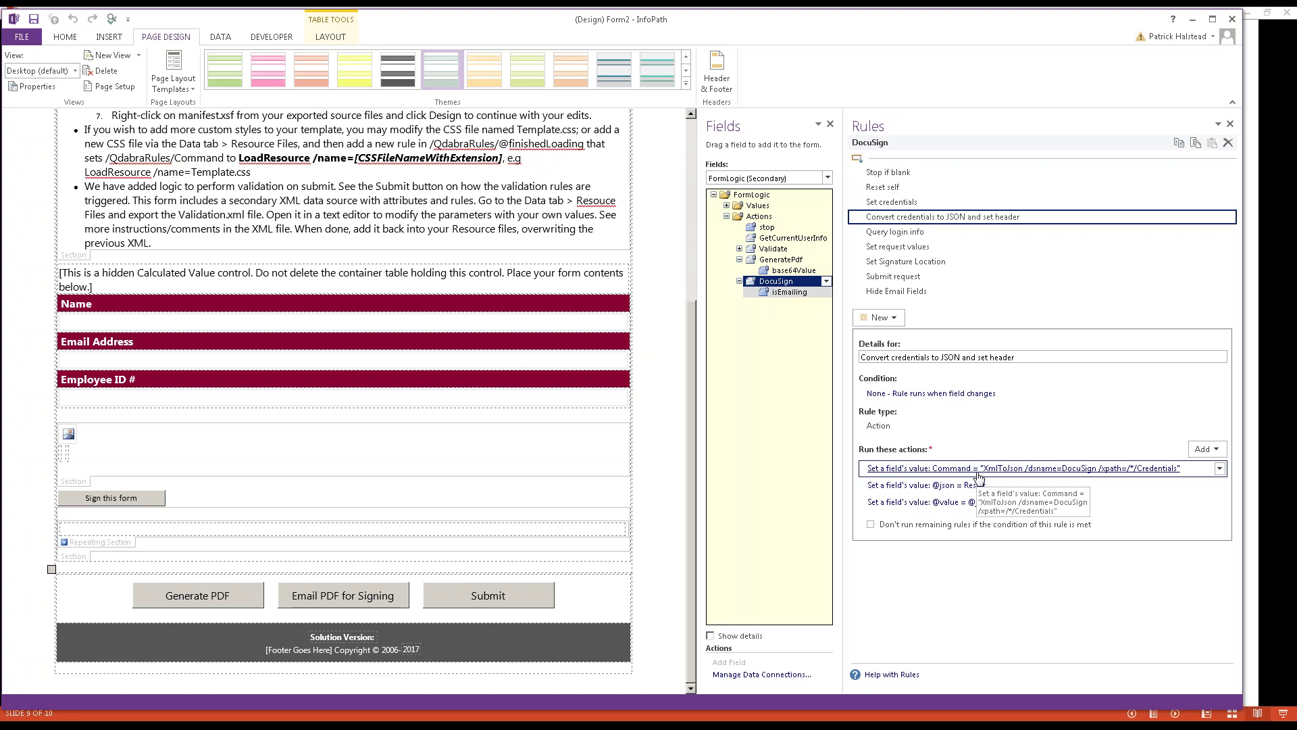
Step: Review the Query login info, Set request values, Set Signature Location and Submit request rules, then switch to Chrome
left_click(899, 233)
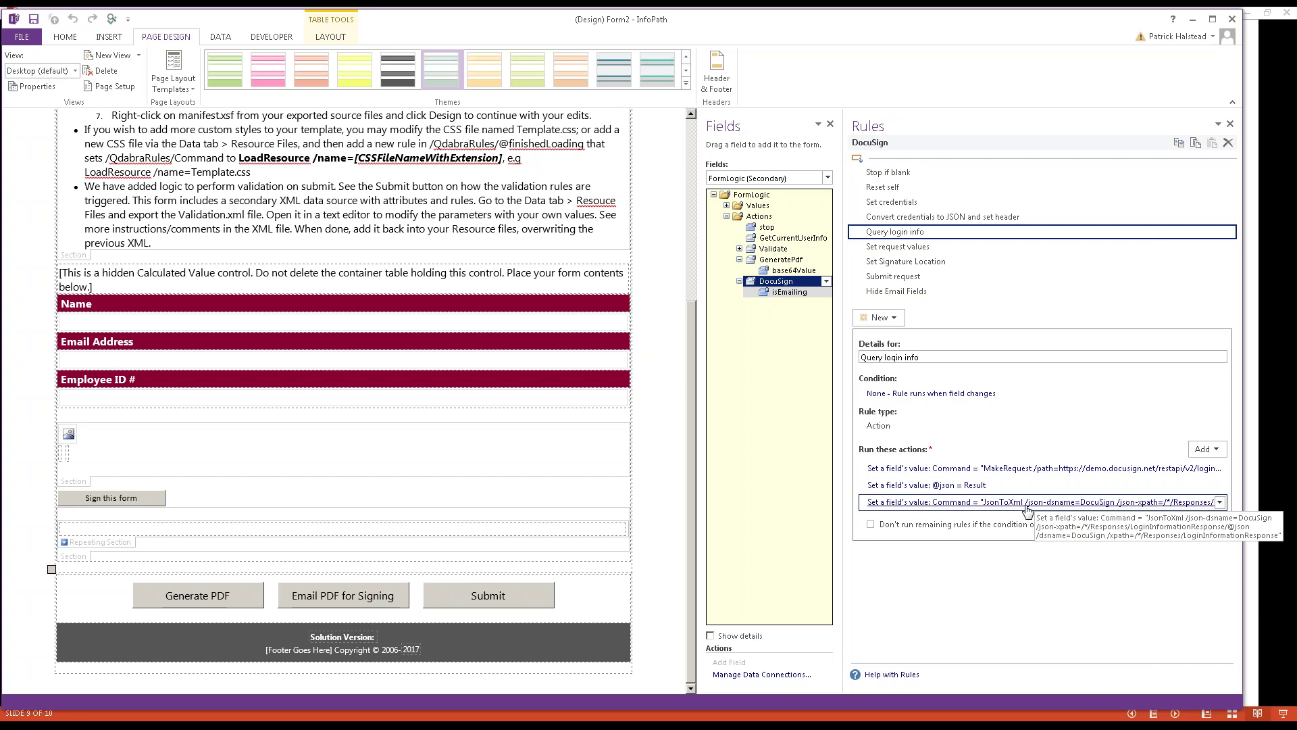
left_click(952, 250)
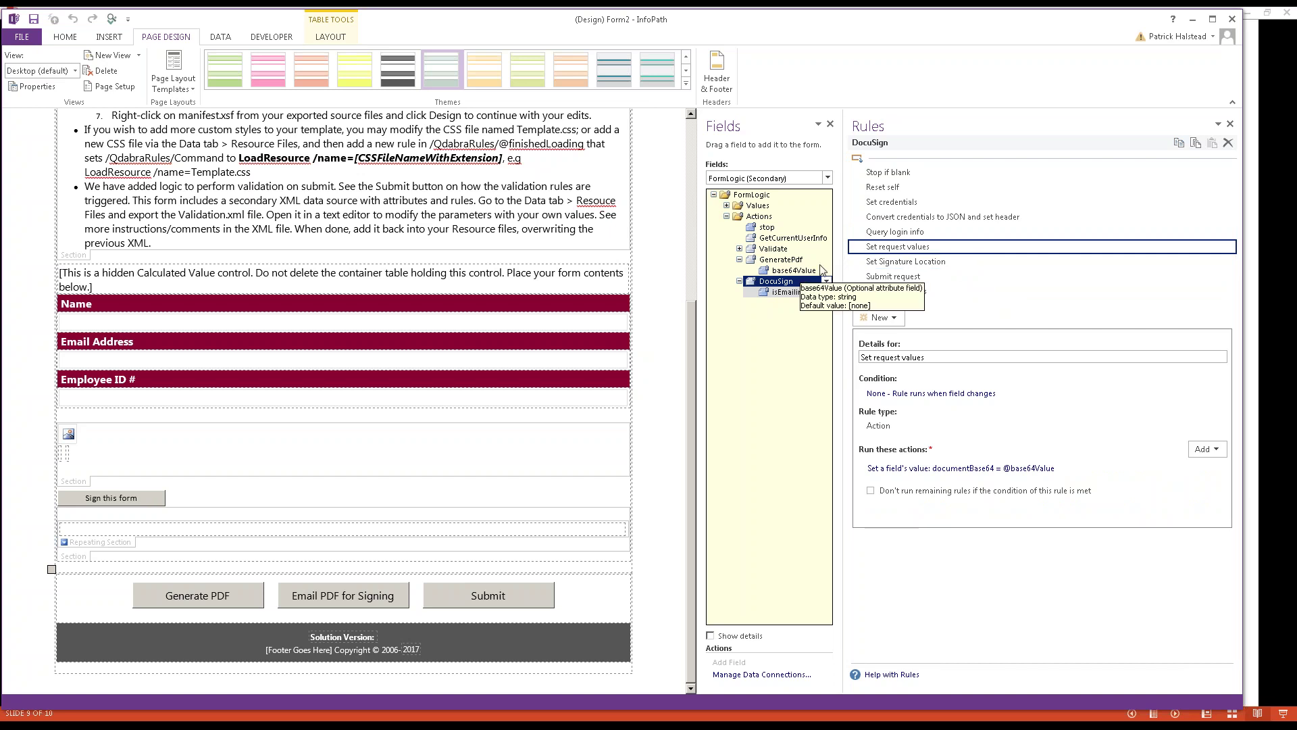
left_click(944, 262)
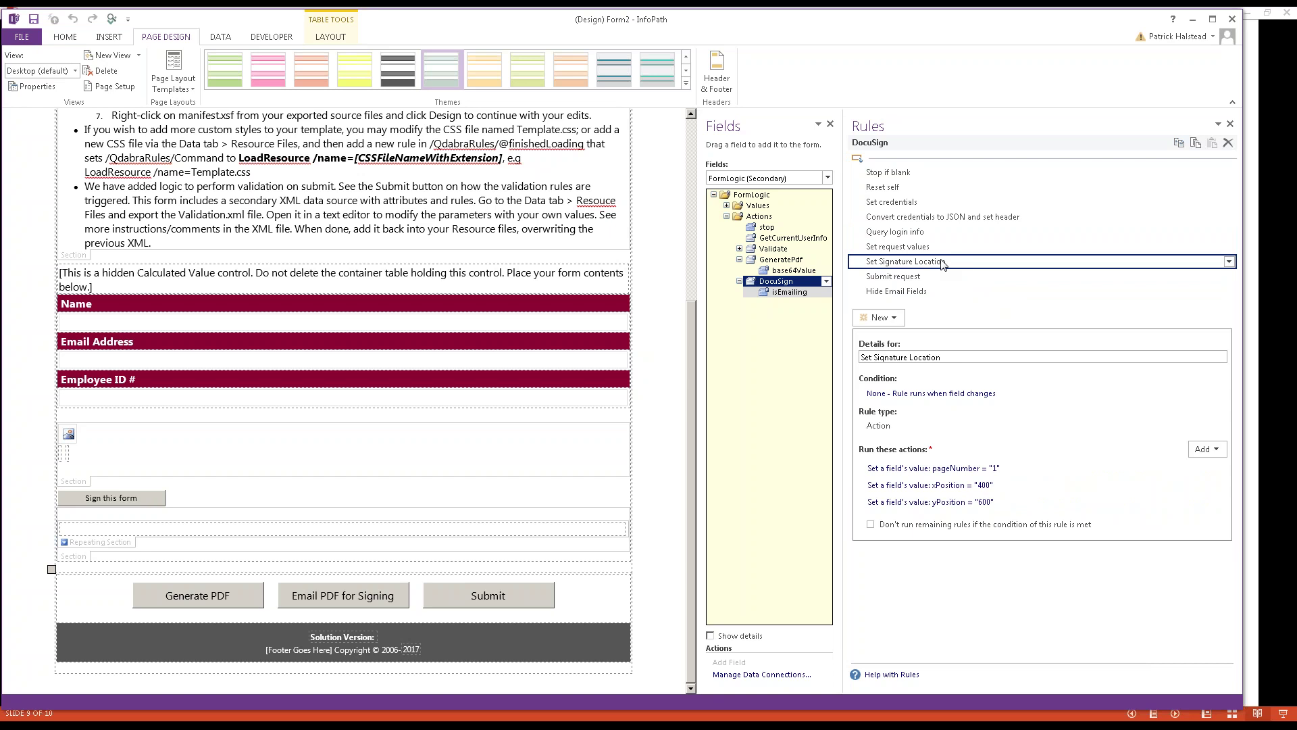
left_click(980, 277)
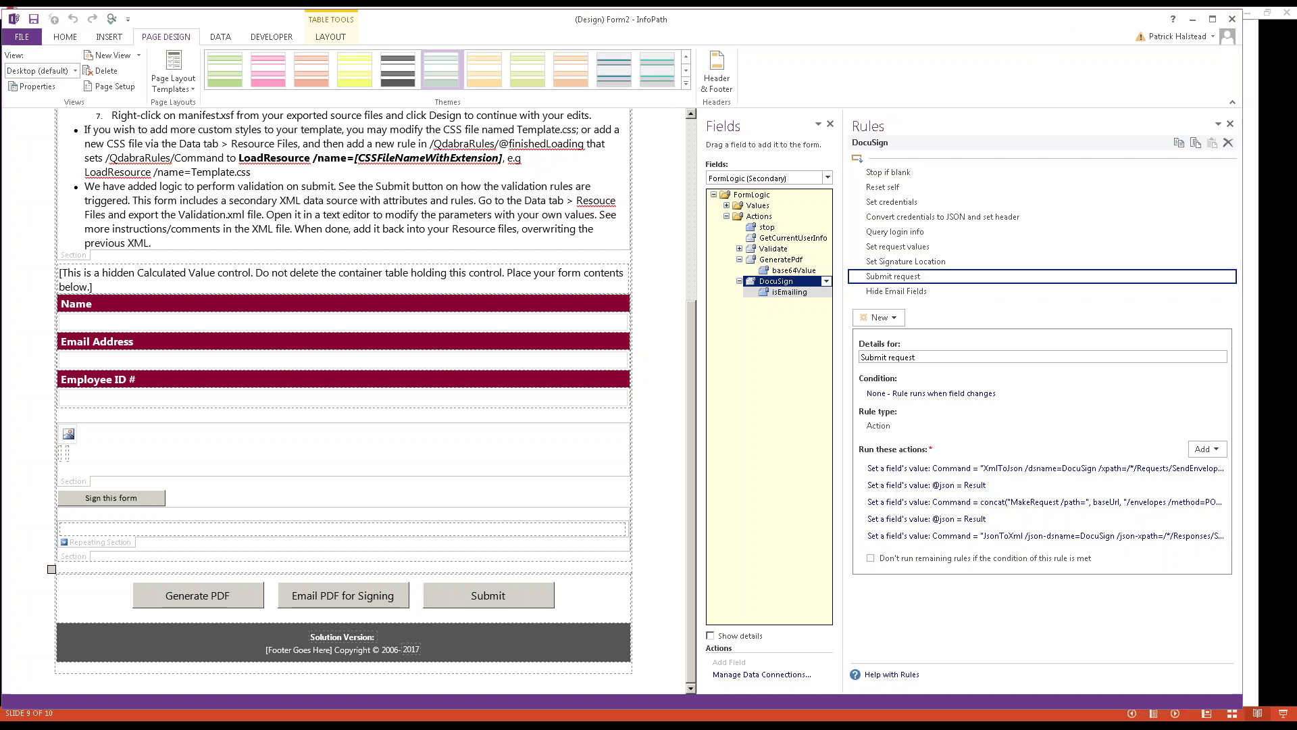
key("alt+Tab")
Step: Go from Update Template back to the template list and expand the Webinar (2) group
left_click(438, 16)
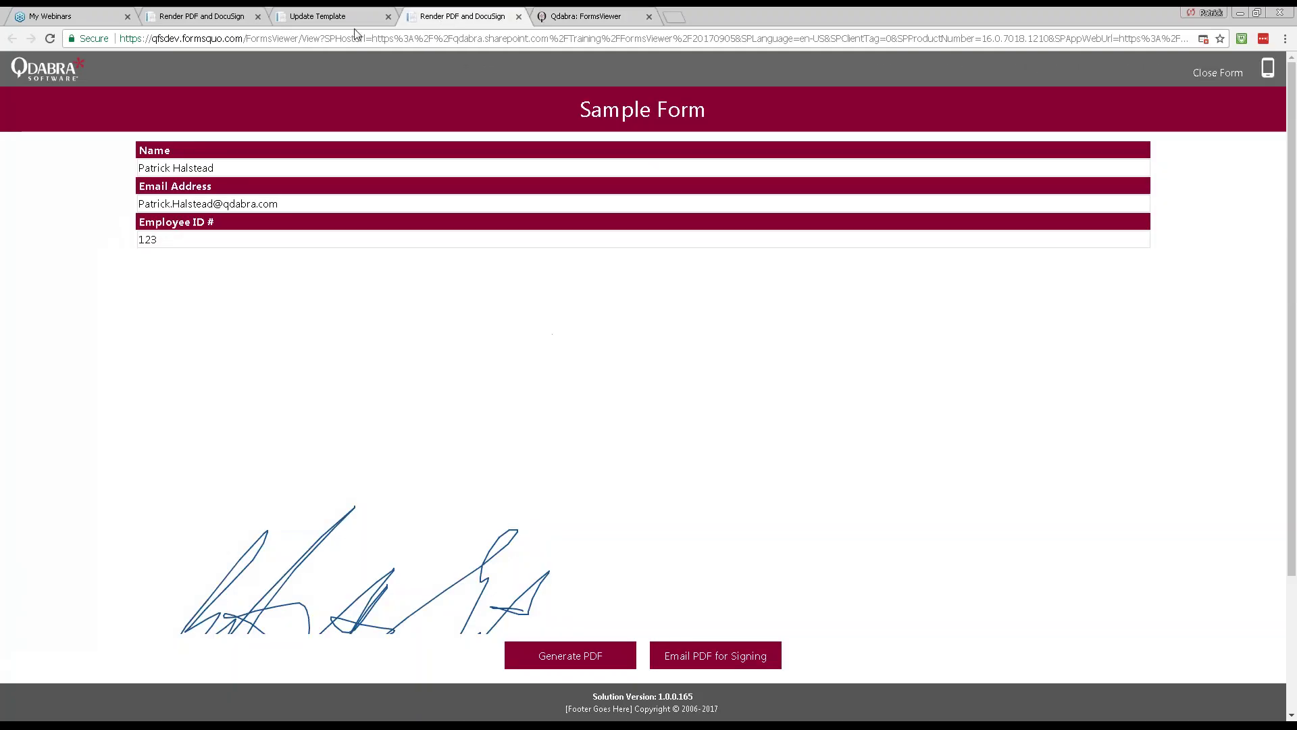
left_click(334, 18)
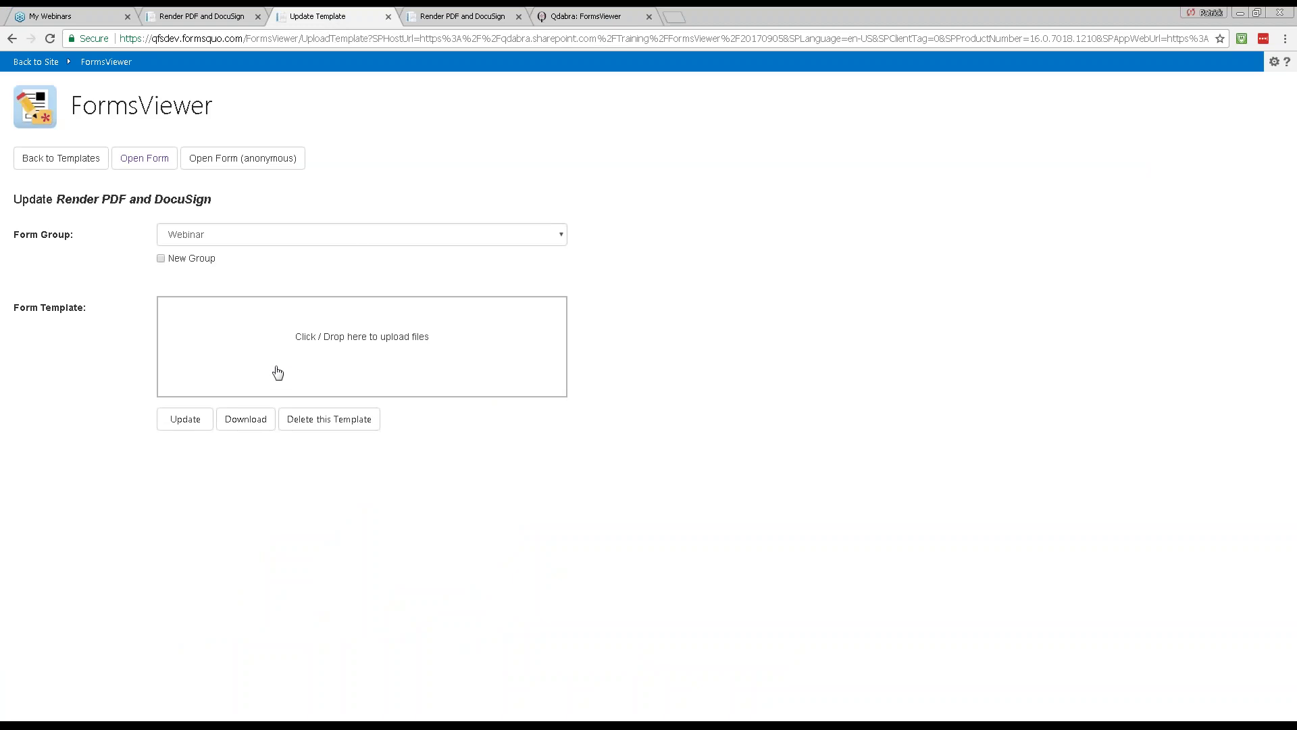
left_click(100, 169)
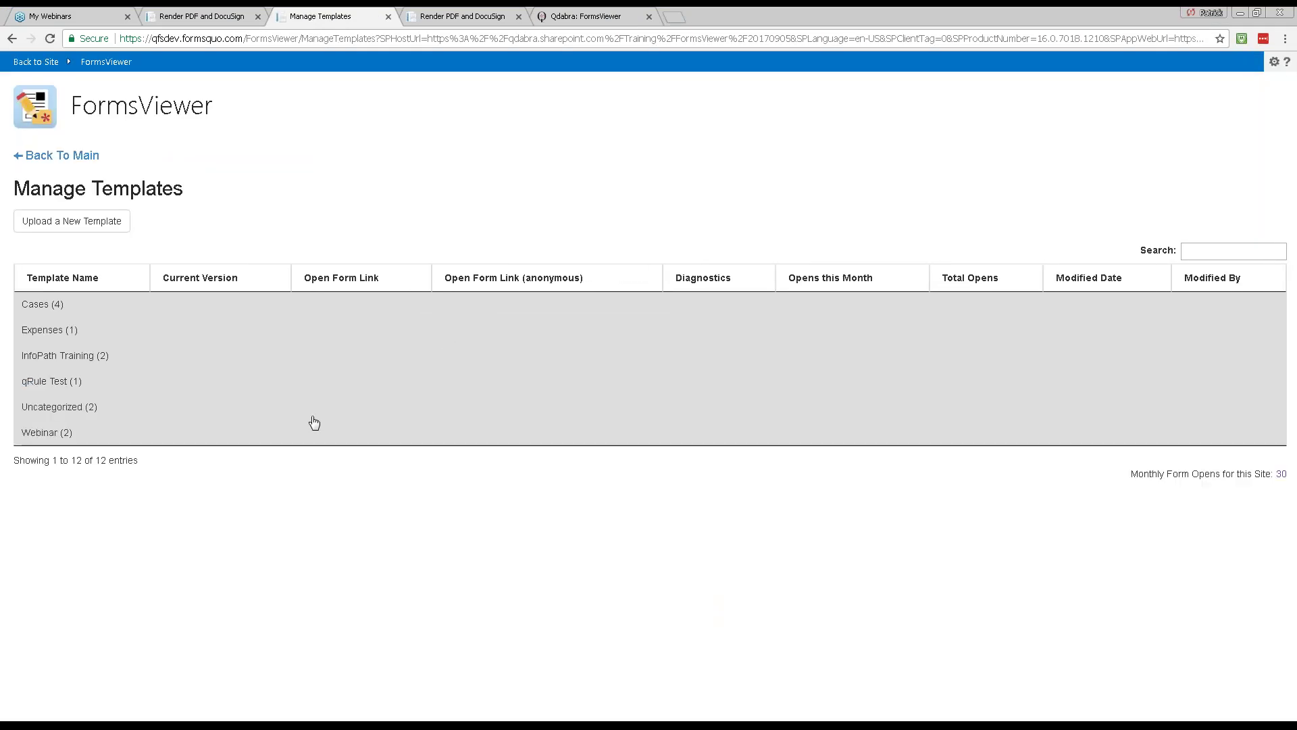
left_click(43, 429)
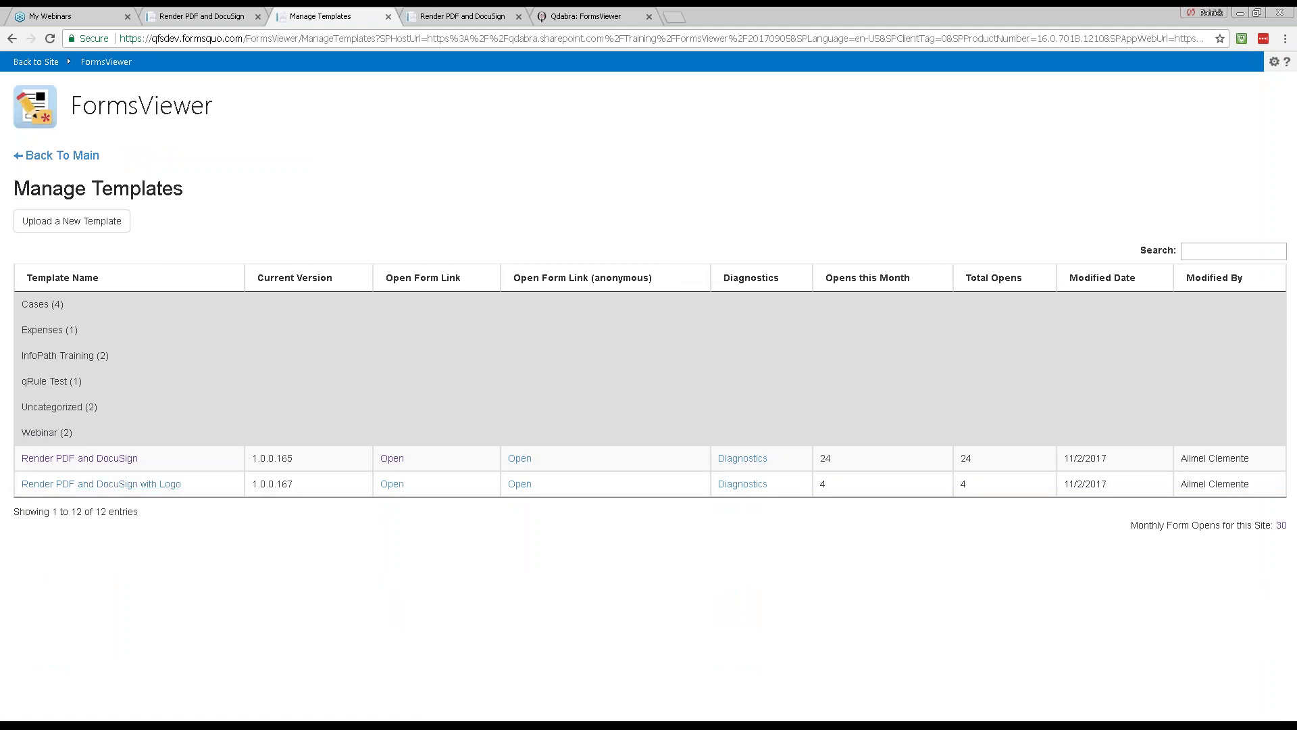
key("alt+Tab")
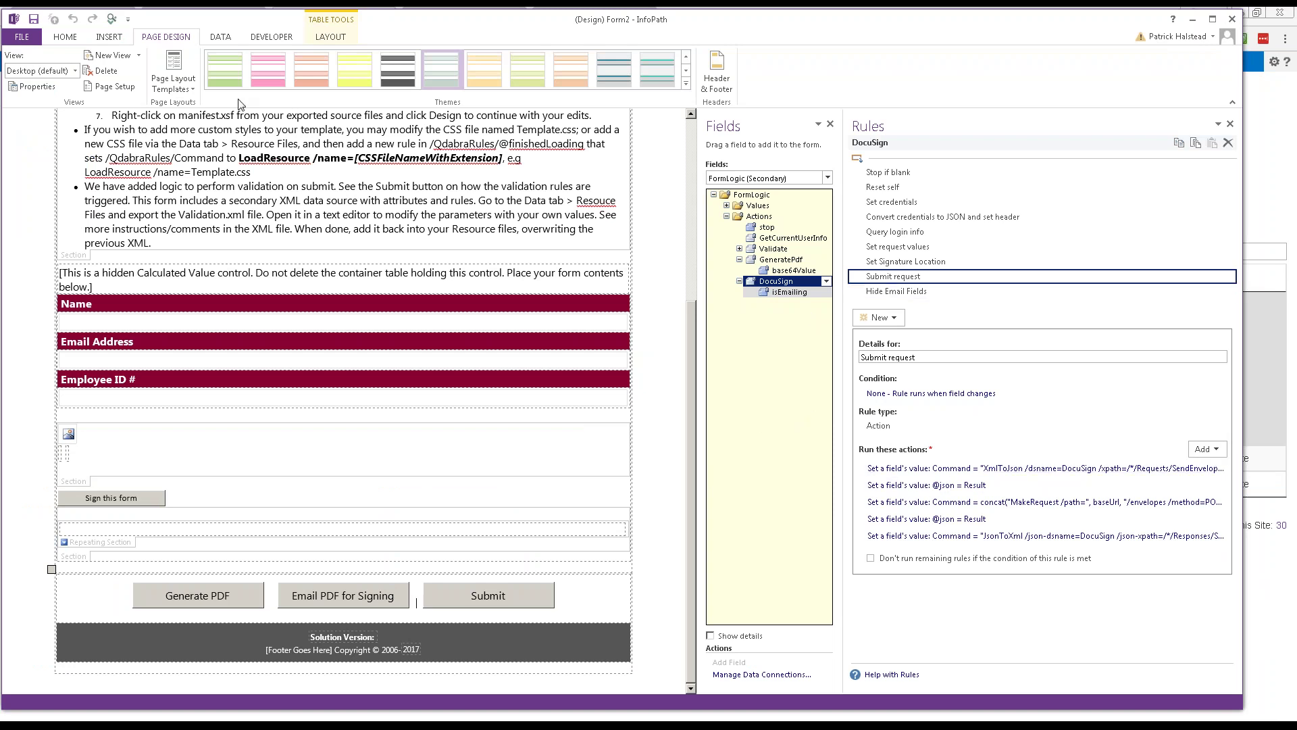
Step: Keep the Desktop (default) view and show the DocuSign (Secondary) data source in the Fields list
left_click(75, 70)
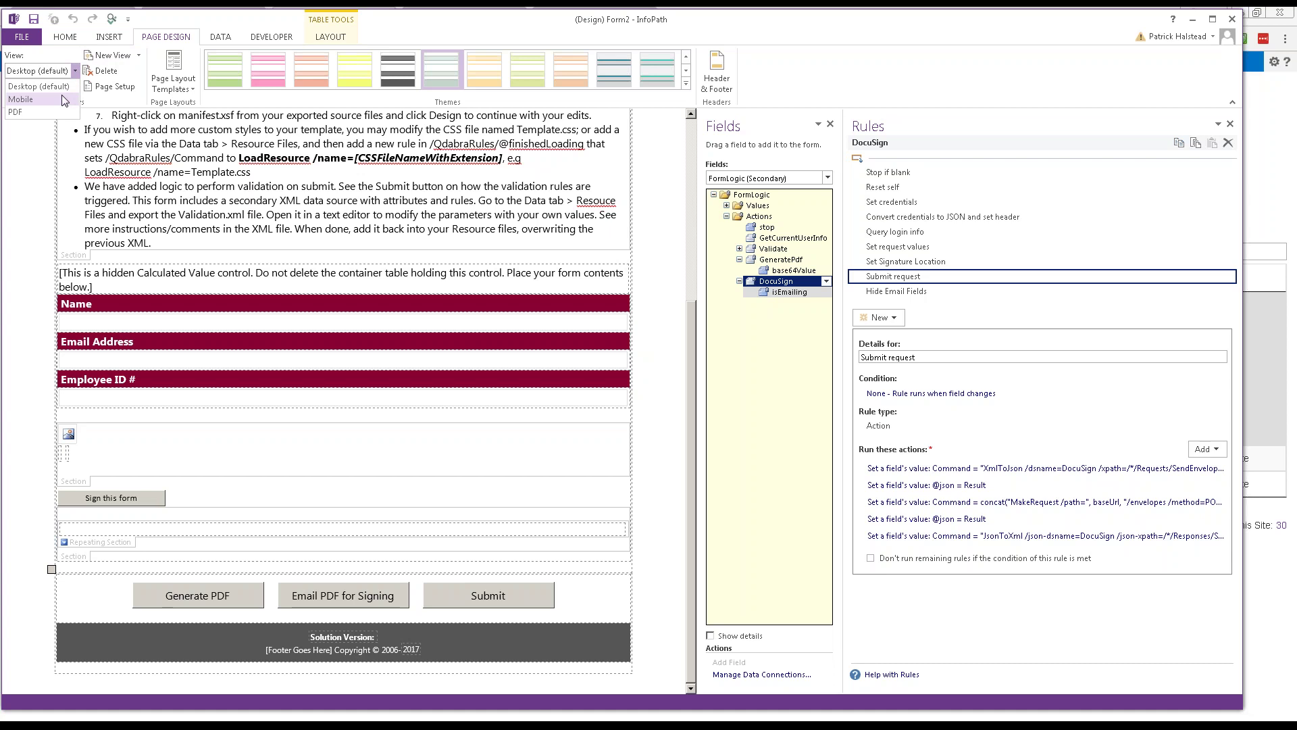
left_click(780, 183)
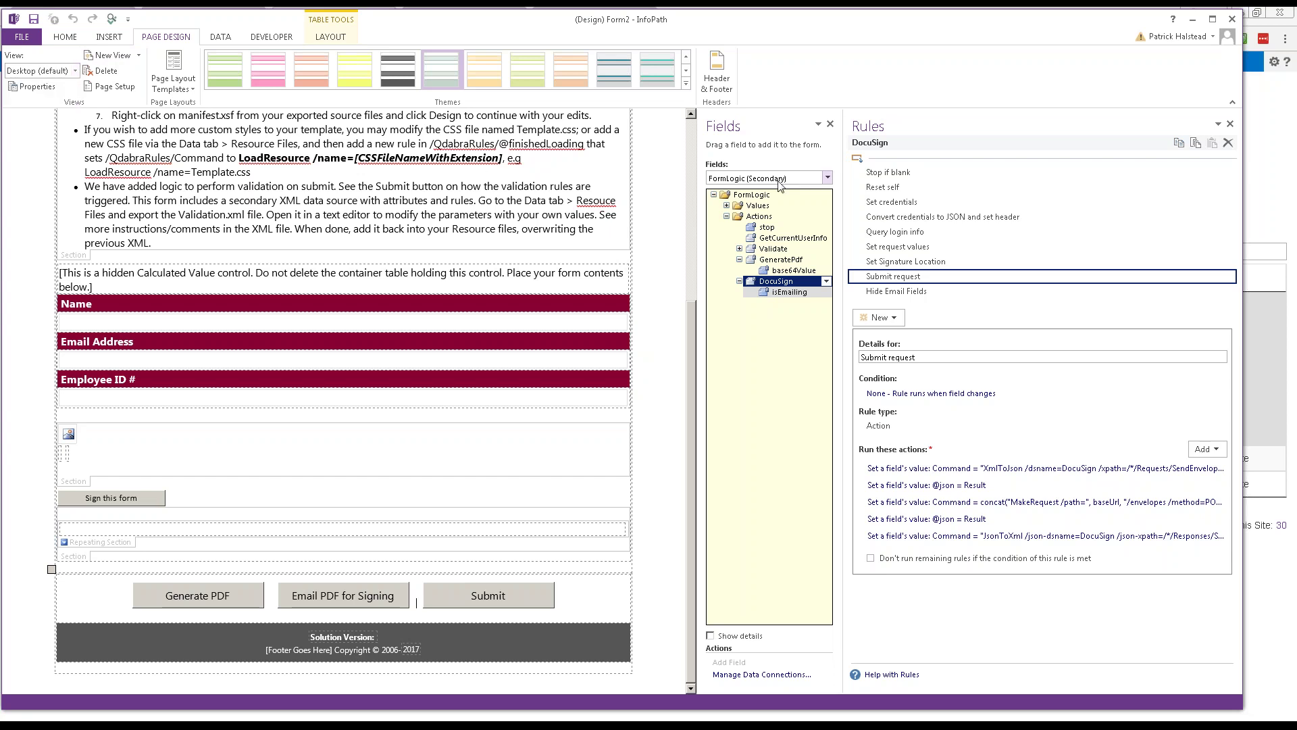
left_click(780, 178)
left_click(754, 215)
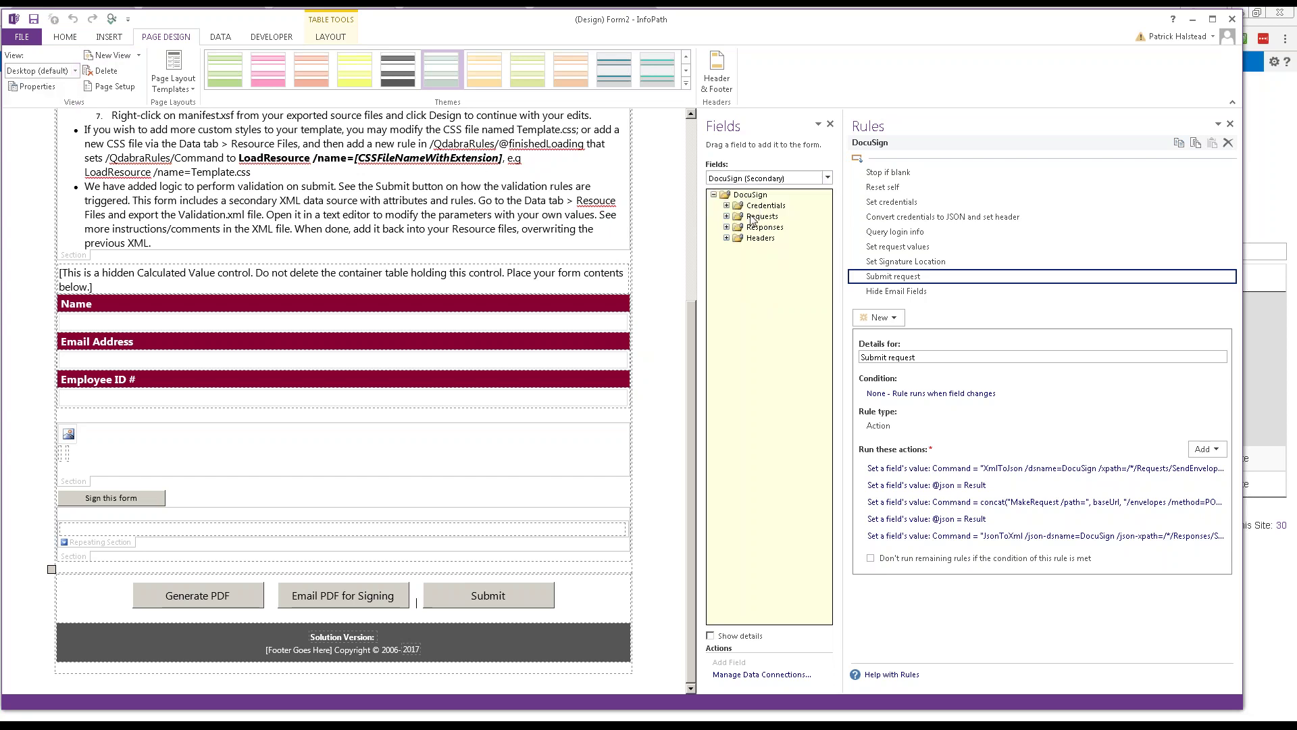
Step: Expand Headers, Responses, Requests, Credentials, SendEnvelopeRequest, LoginInformationResponse, loginAccounts and SendEnvelopeResponse
left_click(727, 238)
left_click(727, 228)
left_click(726, 216)
left_click(727, 206)
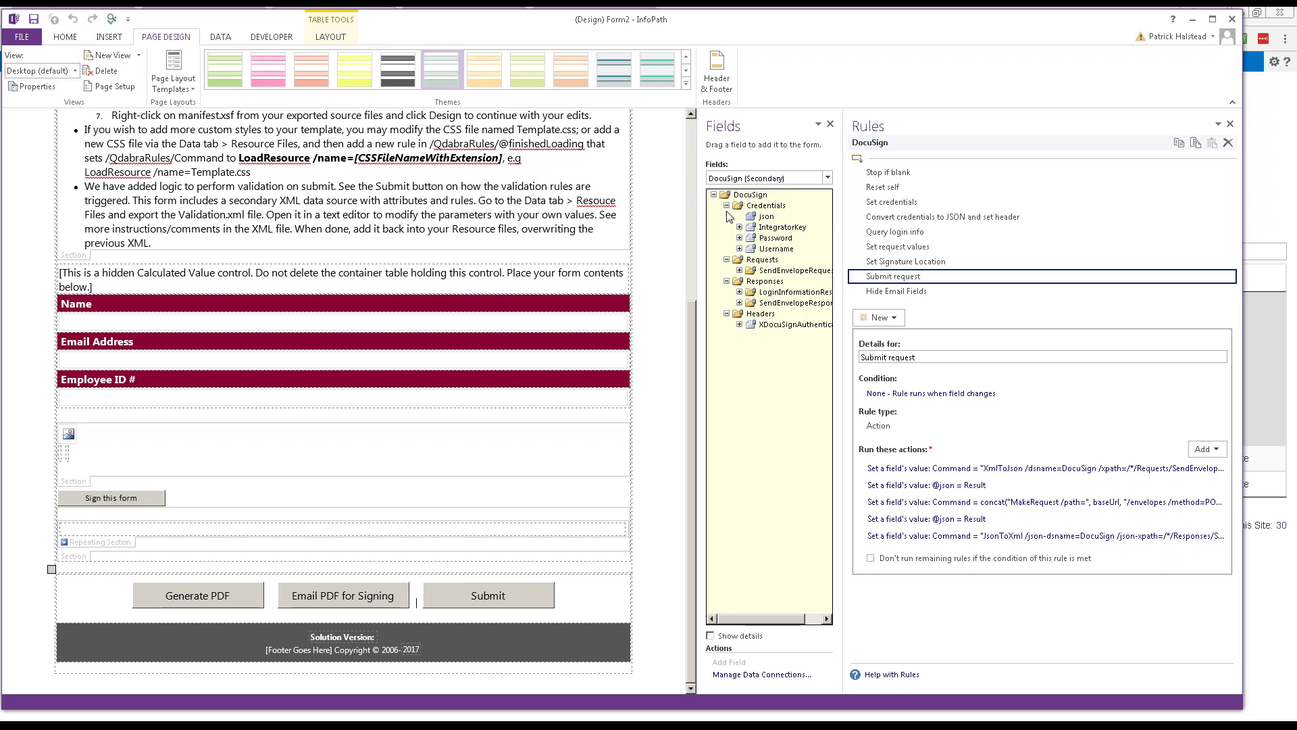
left_click(739, 271)
left_click(739, 345)
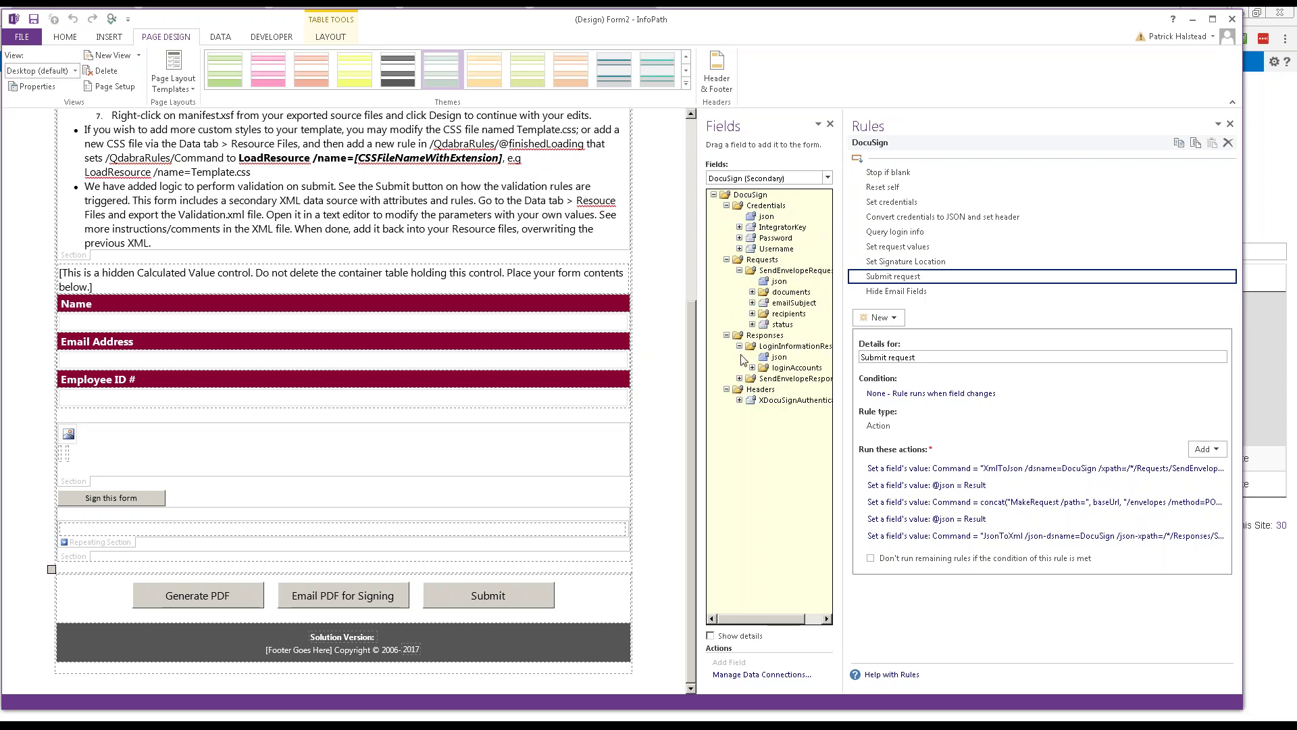
left_click(752, 368)
left_click(739, 400)
Step: Widen the fields list and expand the documents, recipients, signers and loginAccountsItem nodes
left_click_drag(844, 211, 895, 211)
left_click_drag(747, 235, 681, 231)
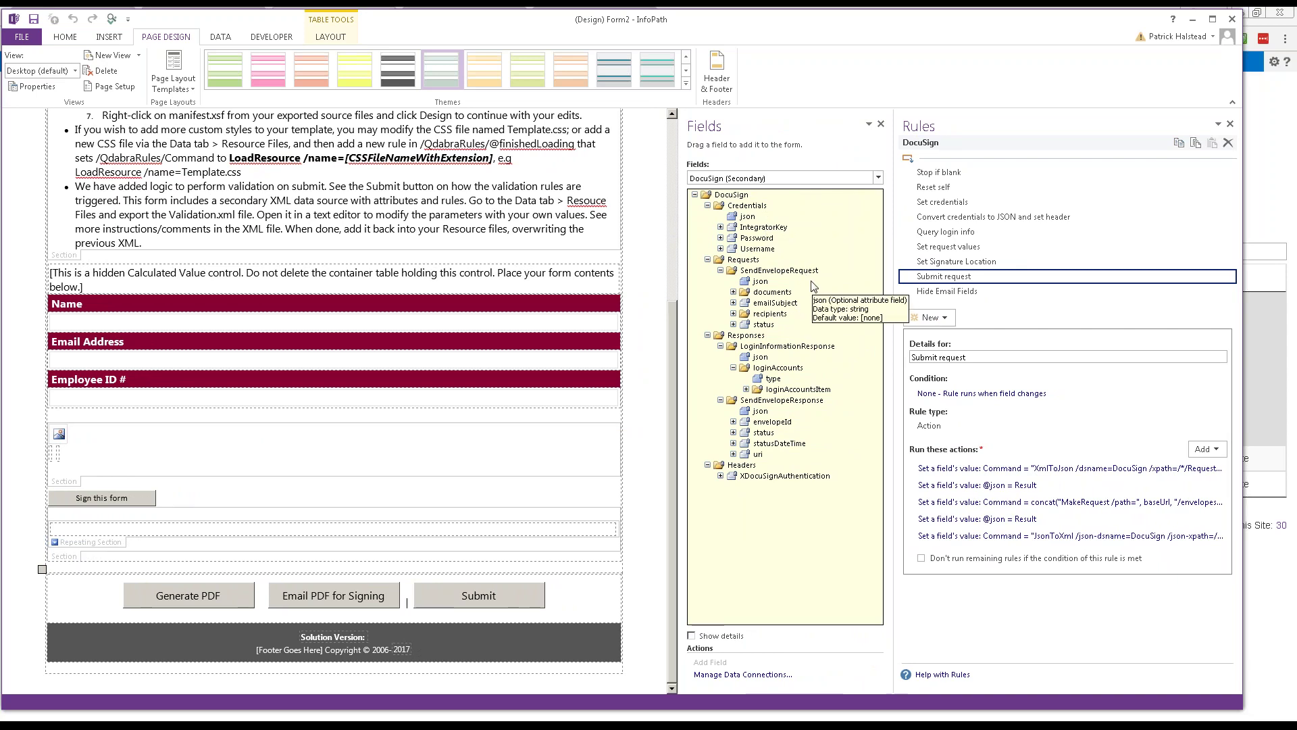
left_click(733, 292)
left_click(733, 335)
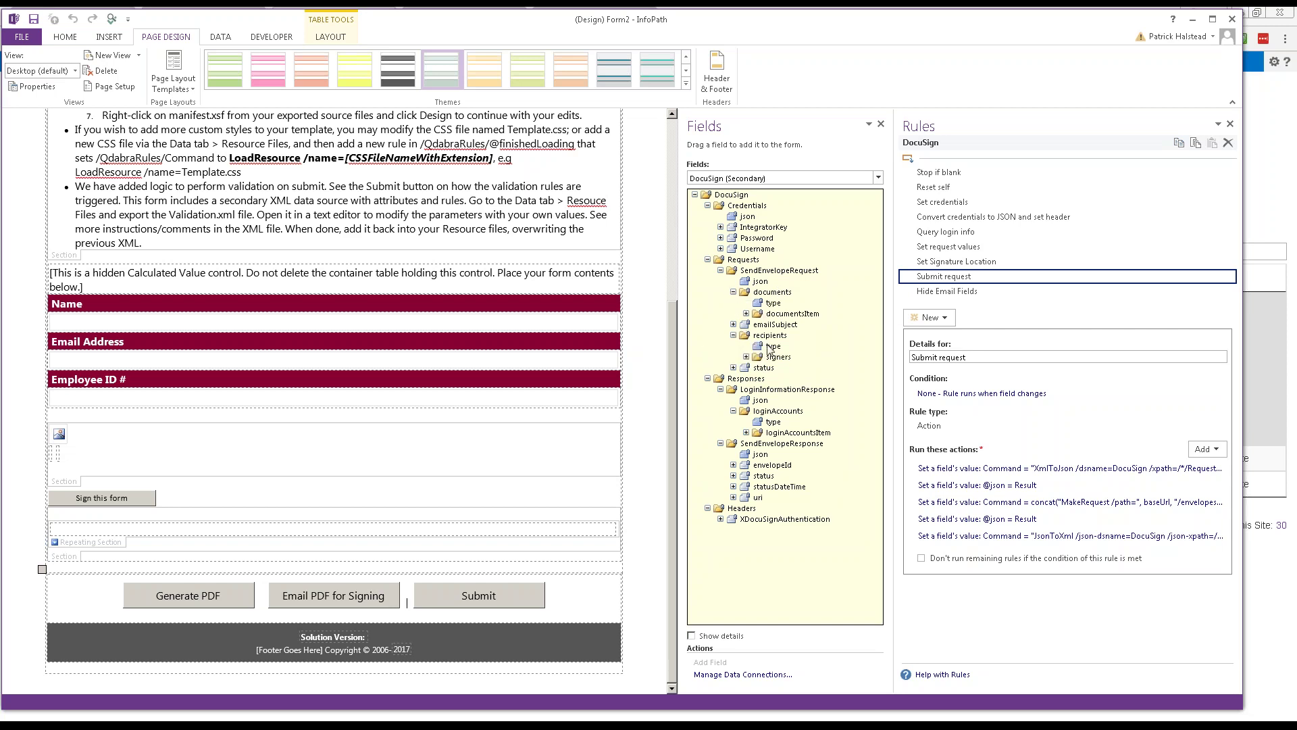
left_click(746, 357)
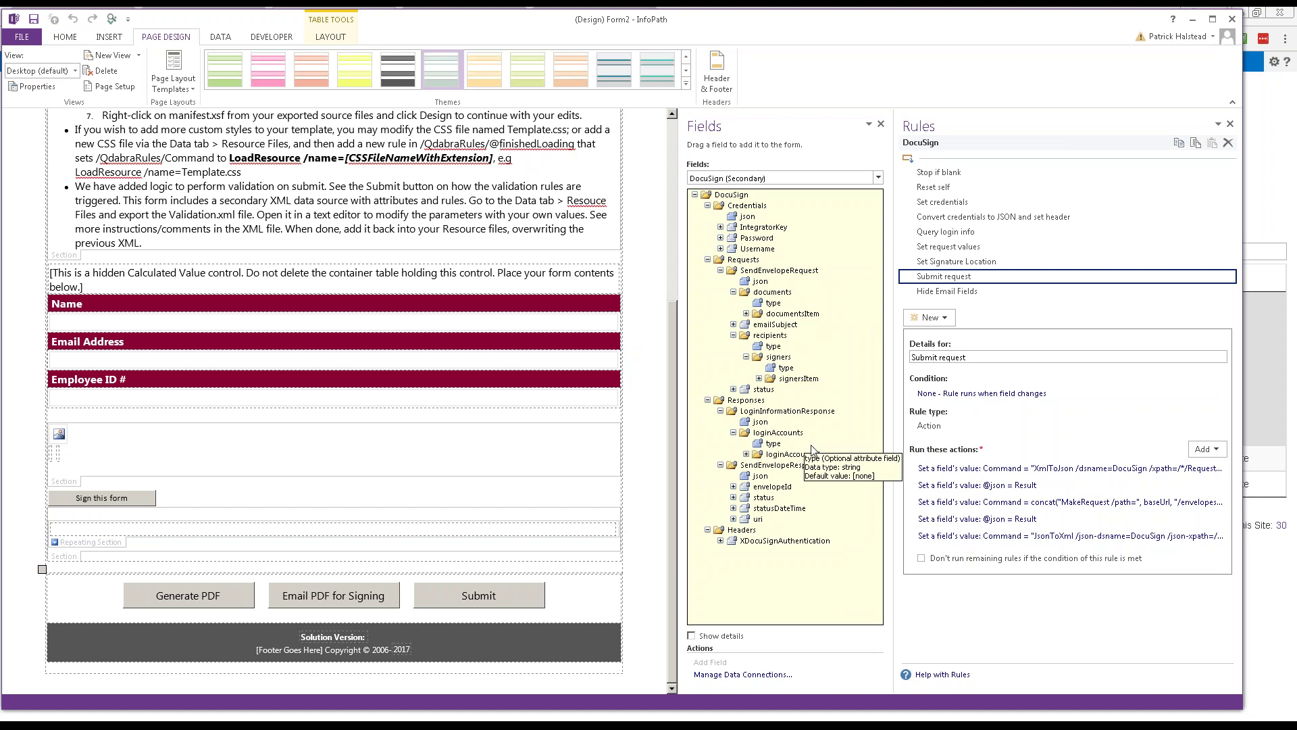
left_click(746, 454)
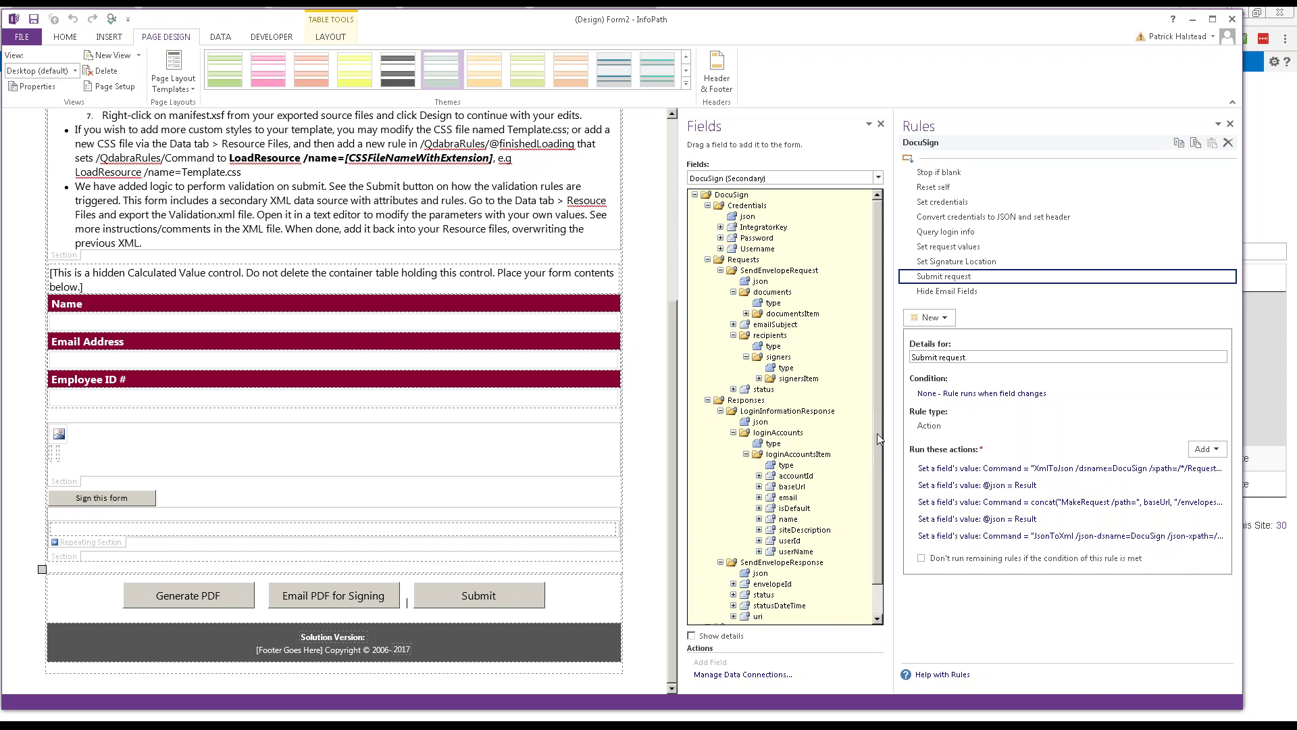
scroll(876, 432, "down", 1)
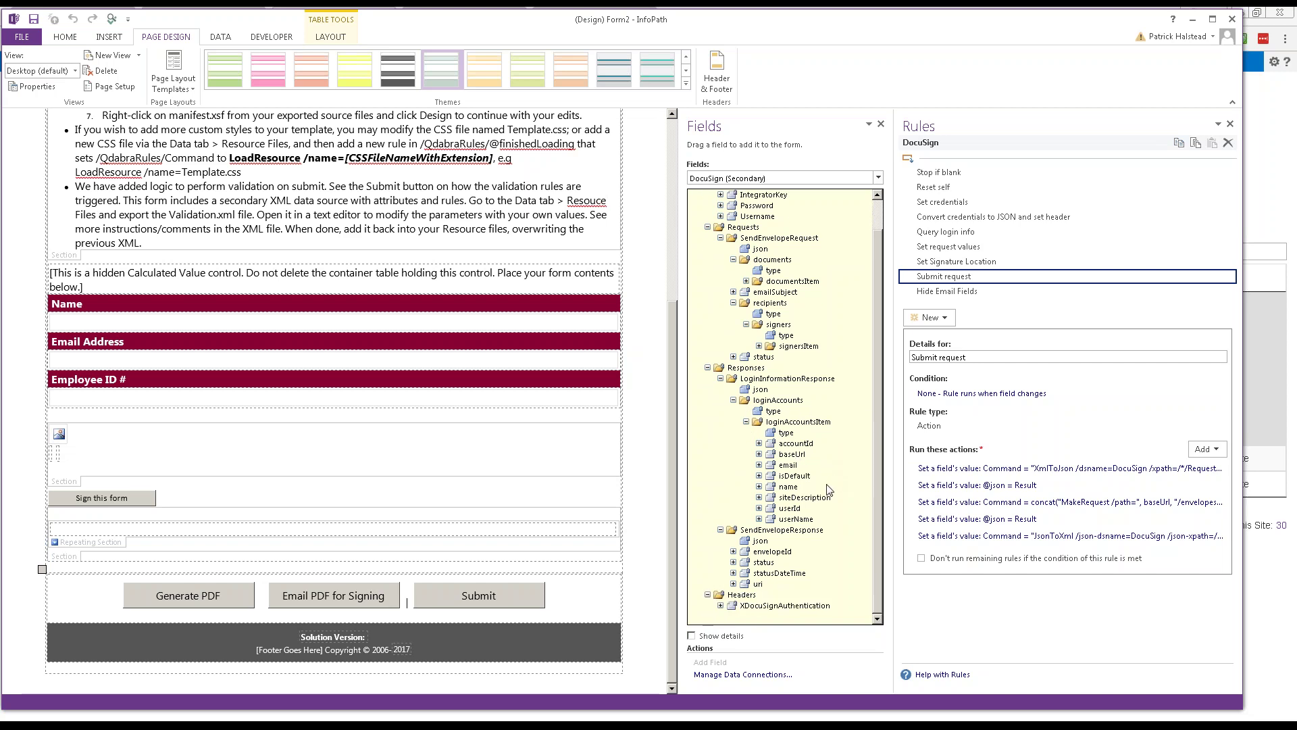
Step: Inspect the baseUrl, envelopeId, status, statusDateTime and uri fields, and expand XDocuSignAuthentication
left_click(777, 457)
left_click(760, 454)
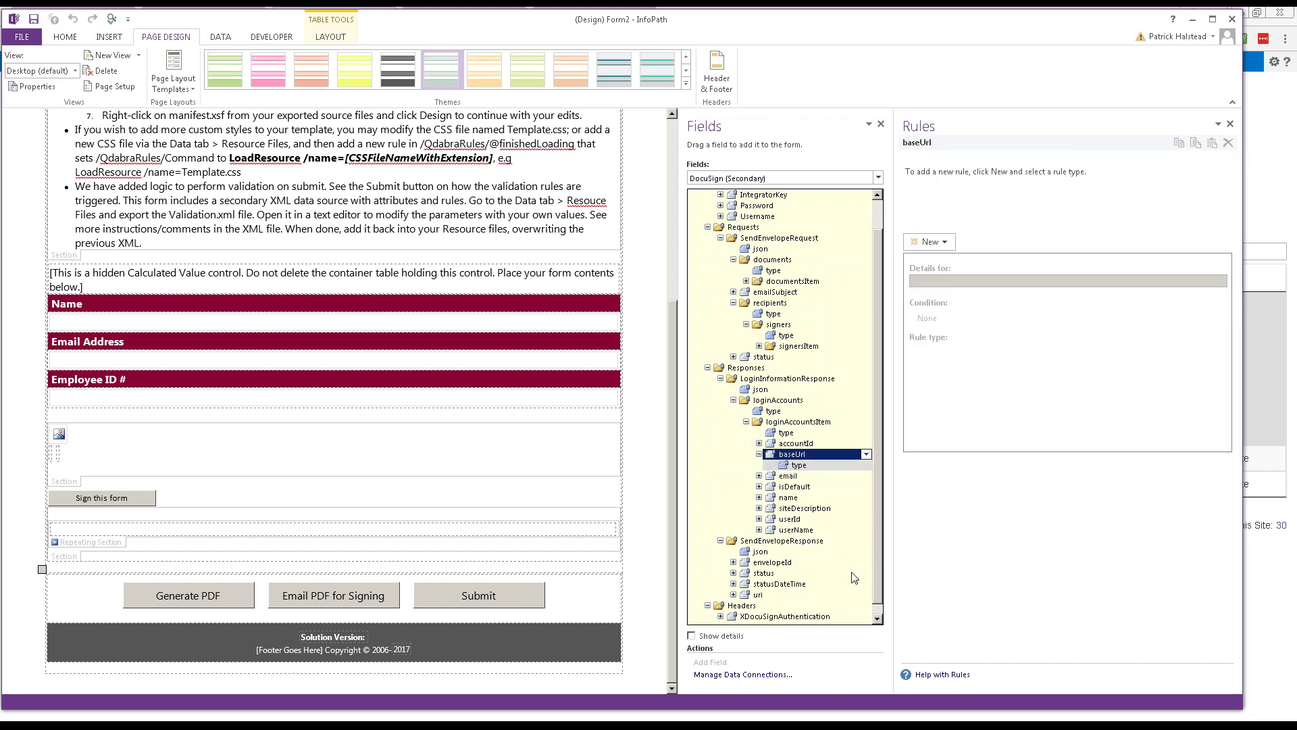
left_click(876, 616)
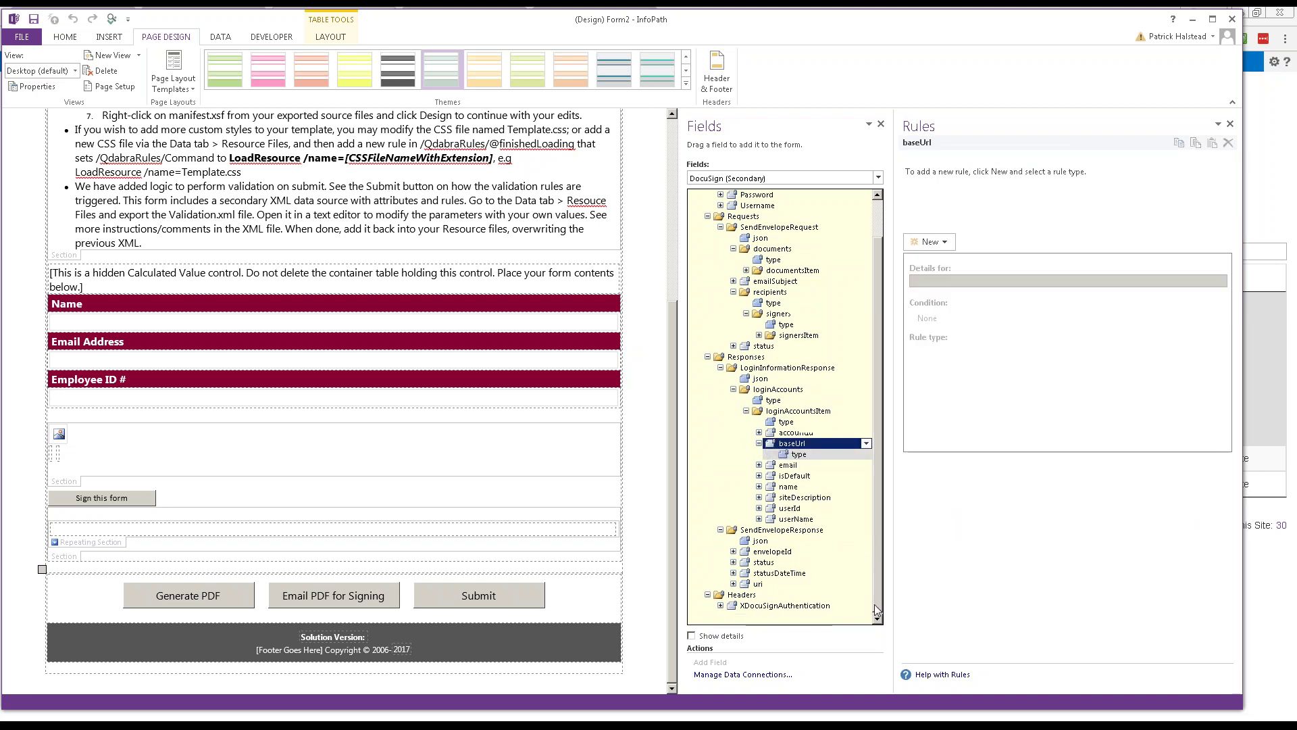
left_click(771, 552)
left_click(771, 564)
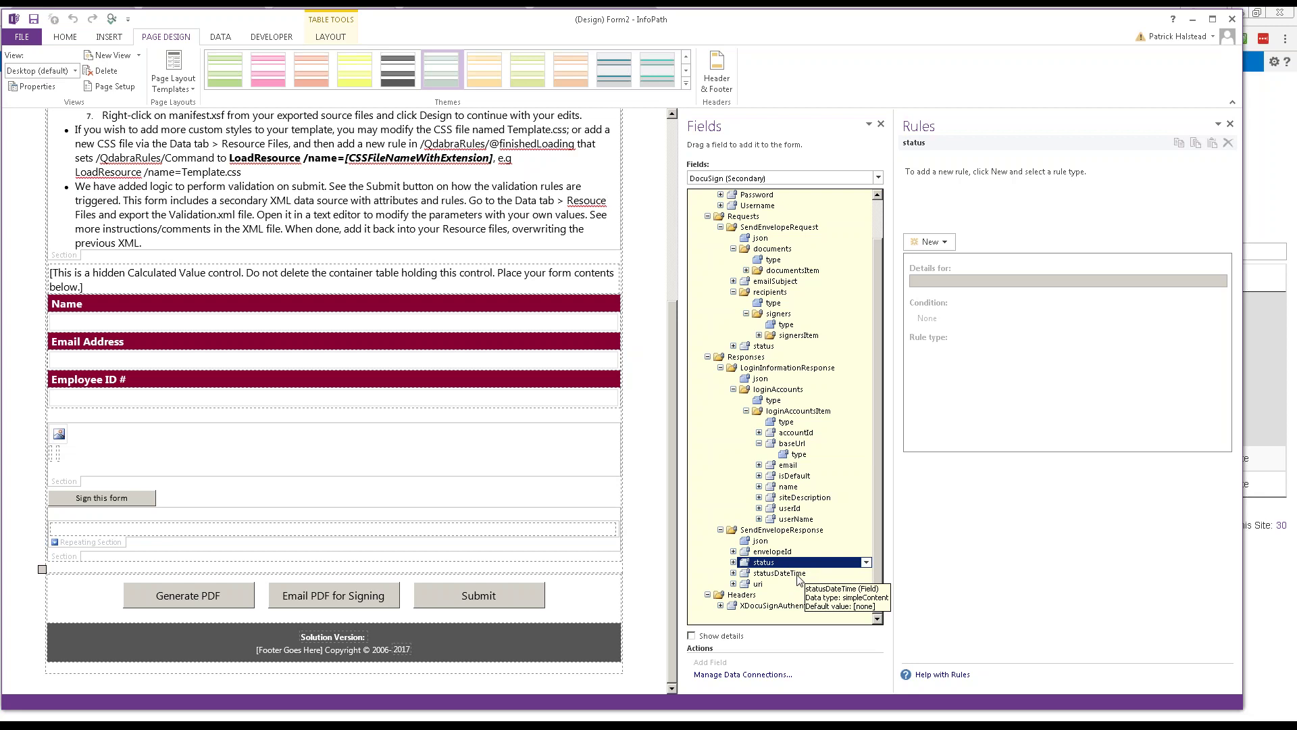
left_click(800, 575)
left_click(755, 585)
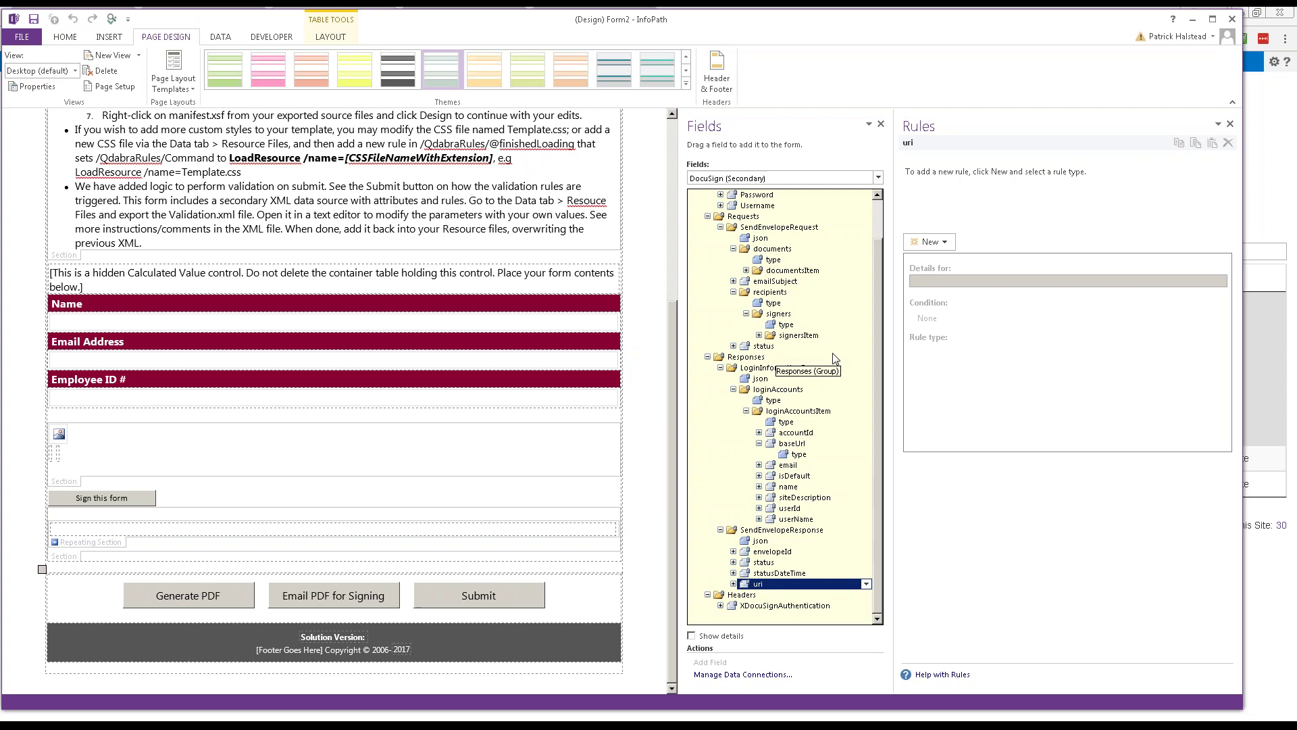
left_click(720, 606)
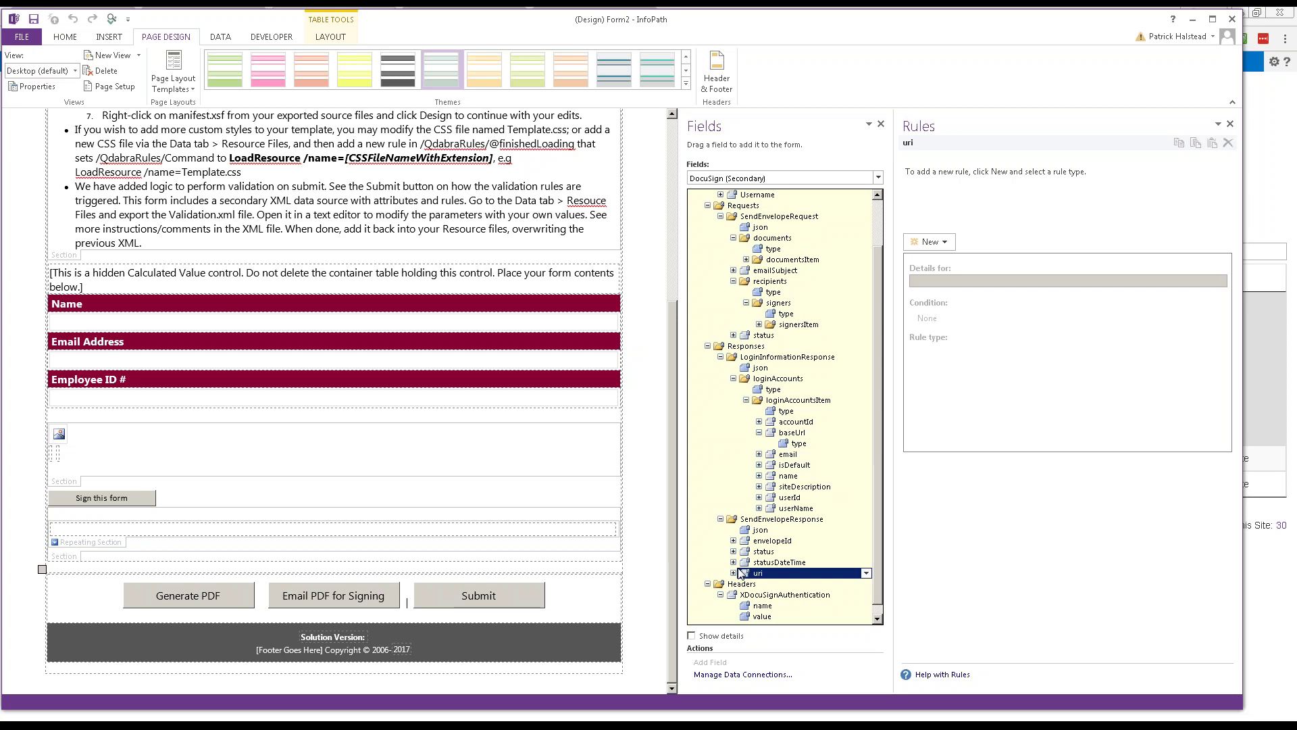
Step: Open the Render PDF and DocuSign with Logo template's diagnostics and list its qRules In Form
key("alt+Tab")
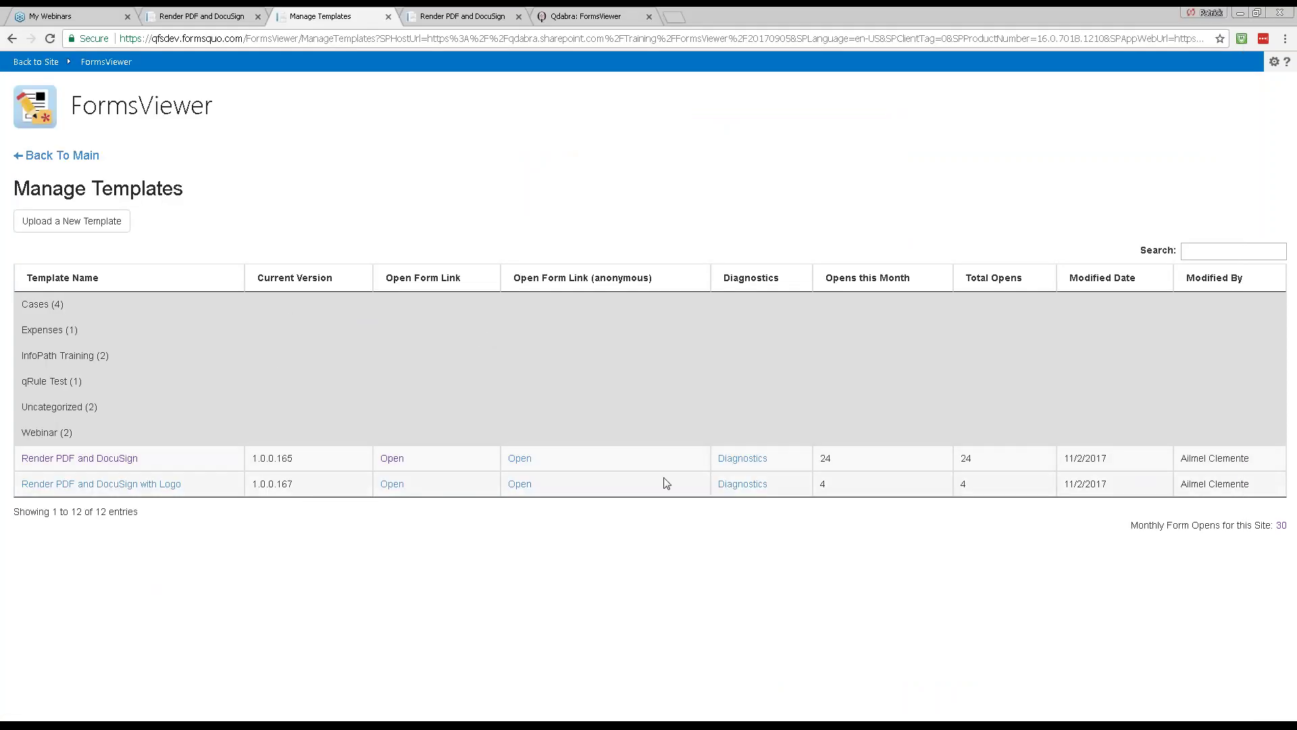
left_click(729, 485)
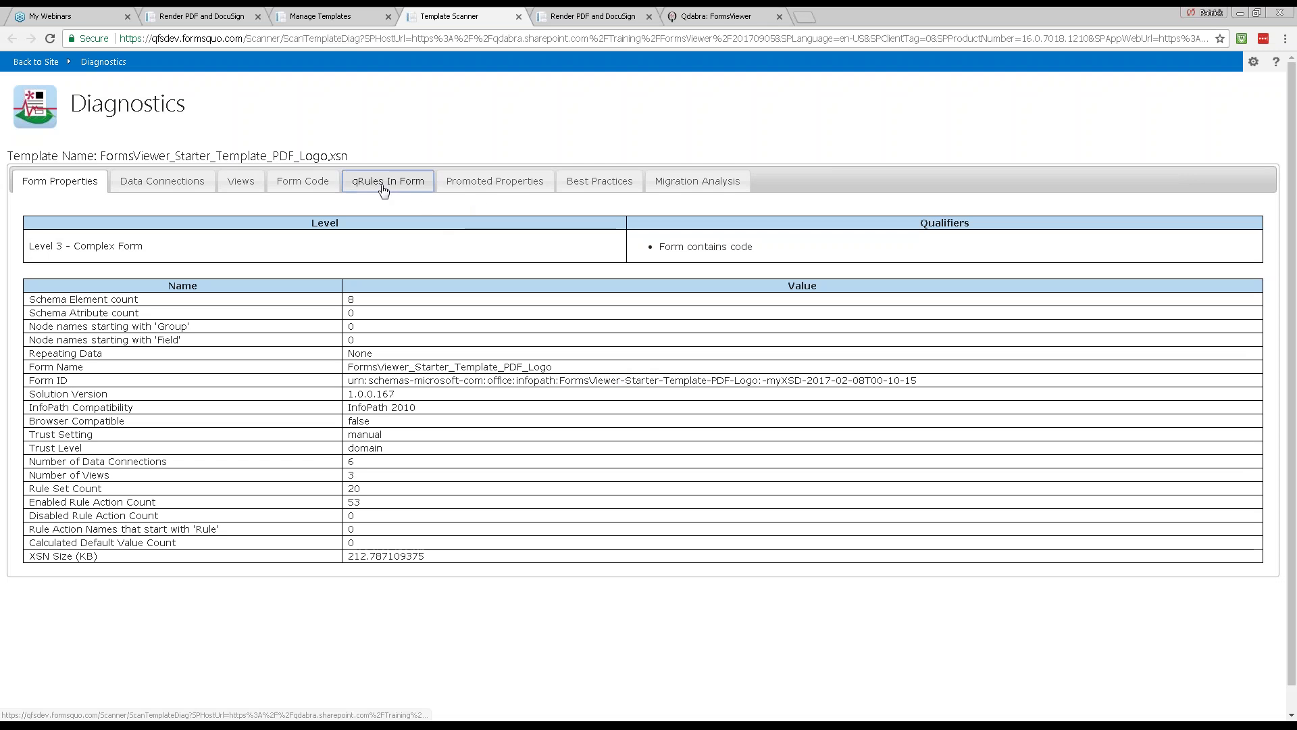
left_click(392, 182)
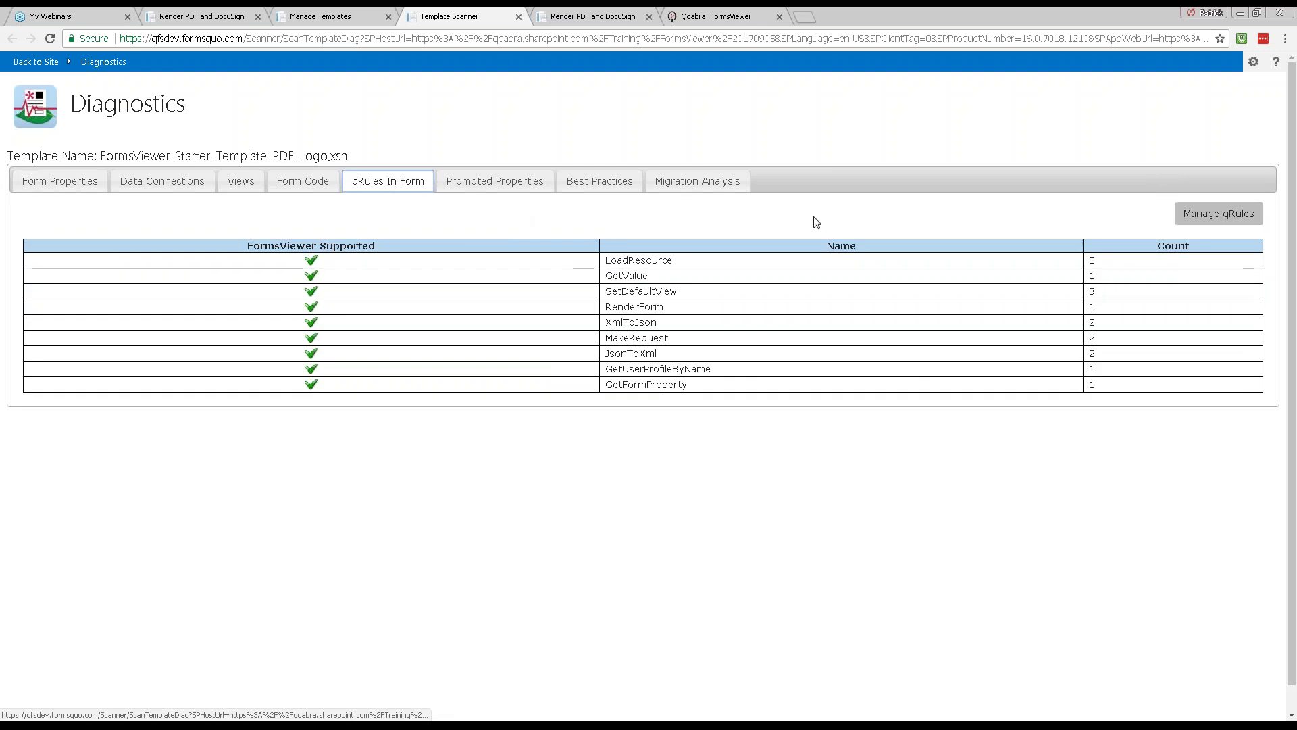
Step: Open the qRules Builder for the logo template on its JSON XML Builder tab, then return to InfoPath
left_click(1247, 224)
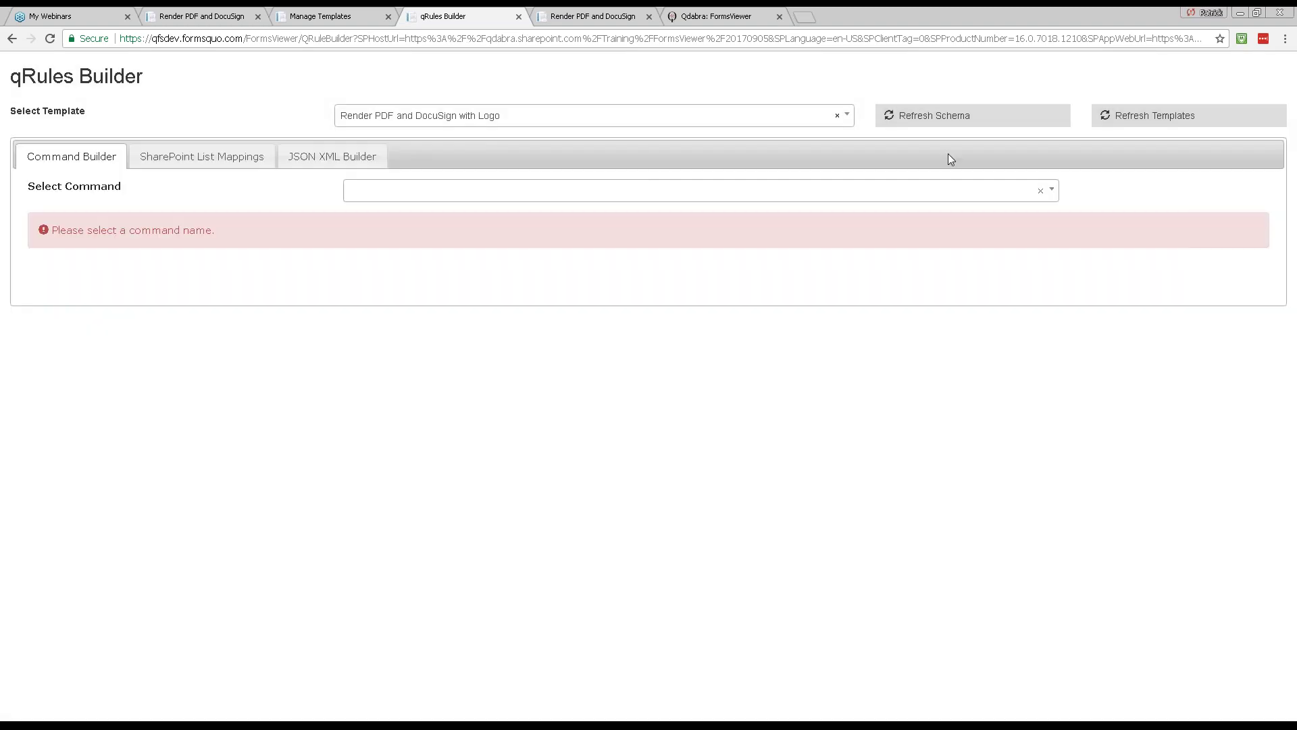
left_click(333, 163)
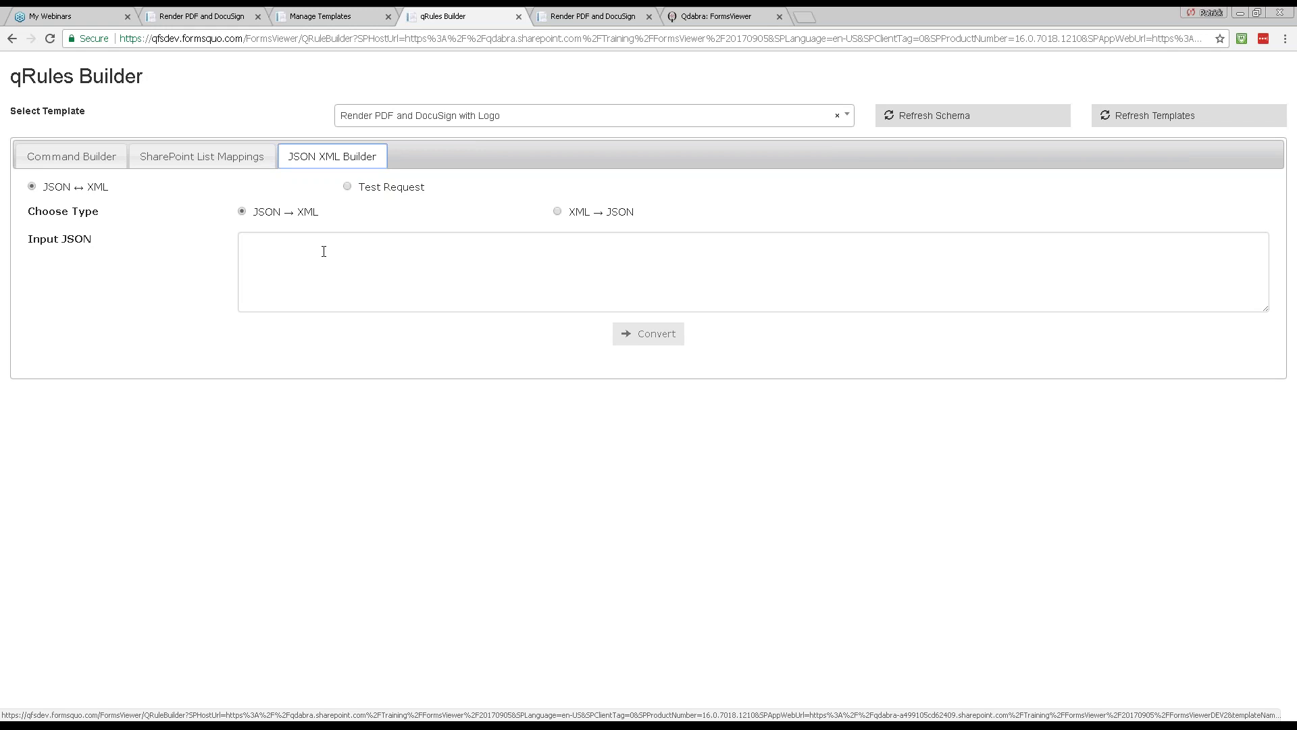
key("alt+Tab")
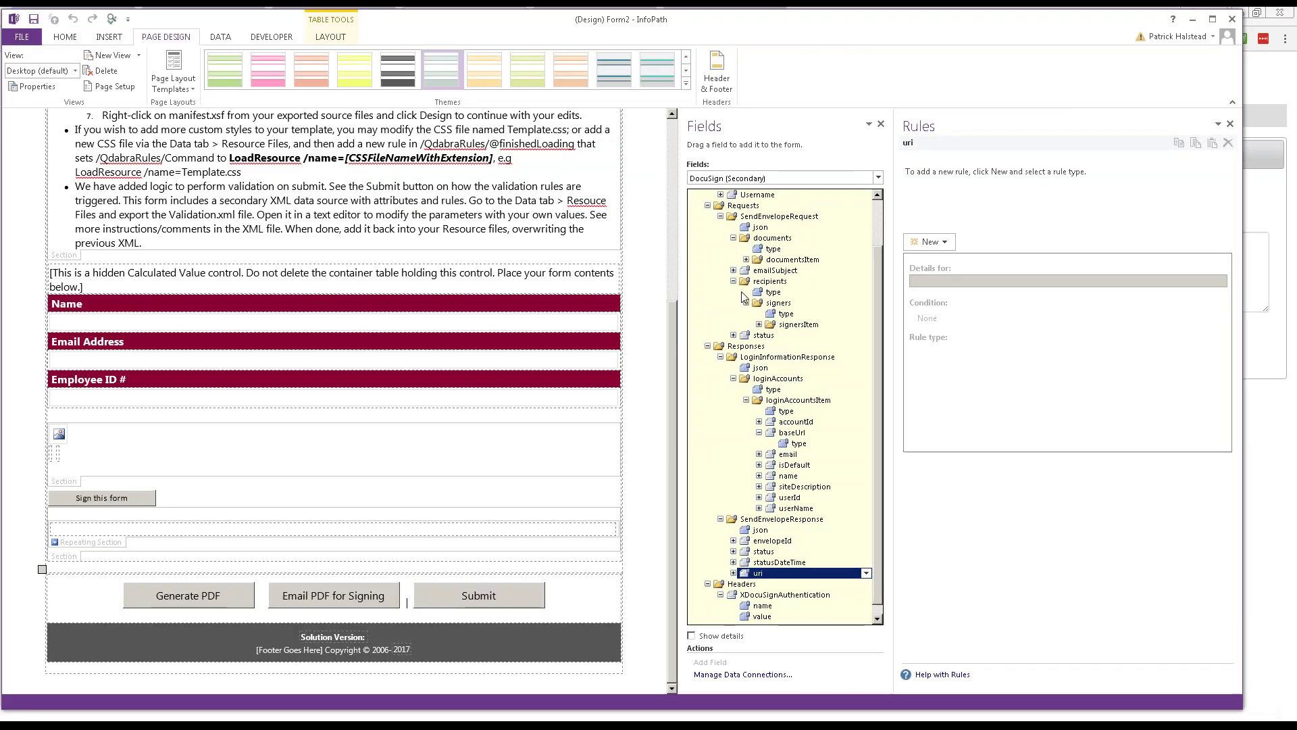
Step: Show the FormLogic (Secondary) DocuSign action's Convert credentials to JSON and Set credentials rules
left_click(328, 601)
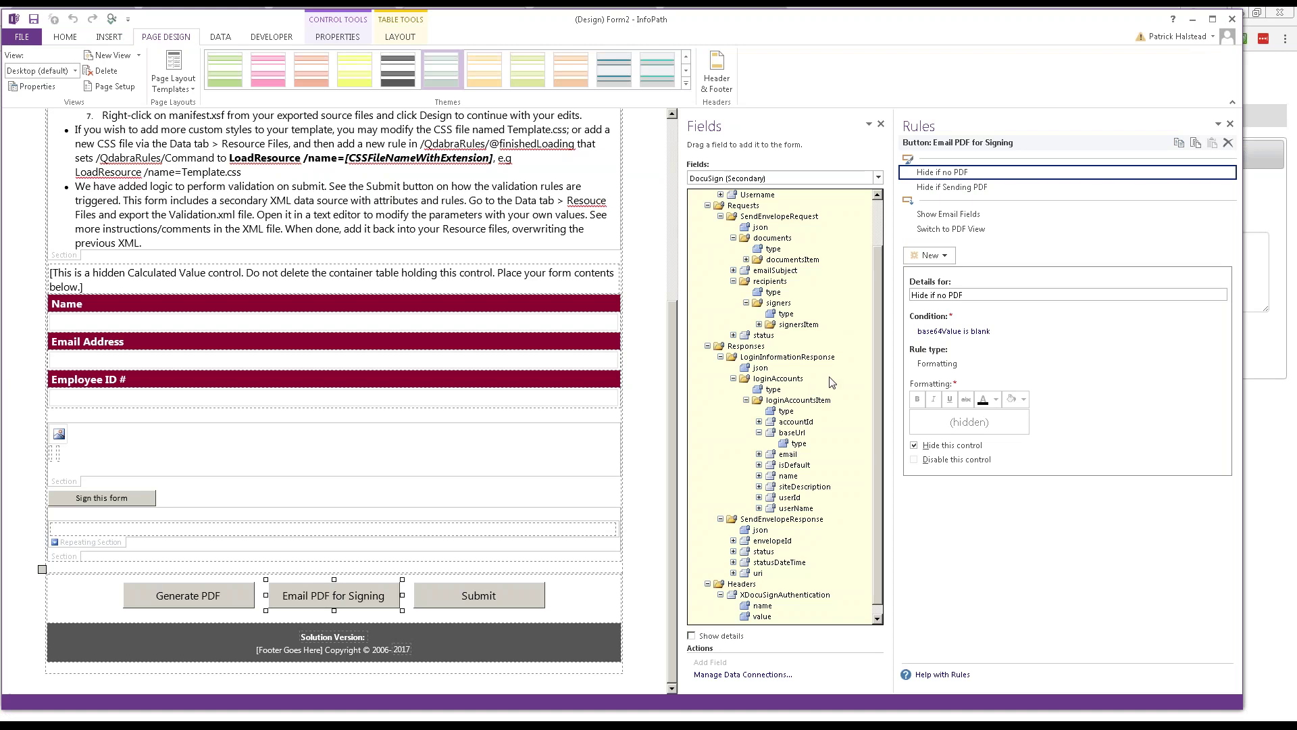
left_click(850, 178)
left_click(726, 207)
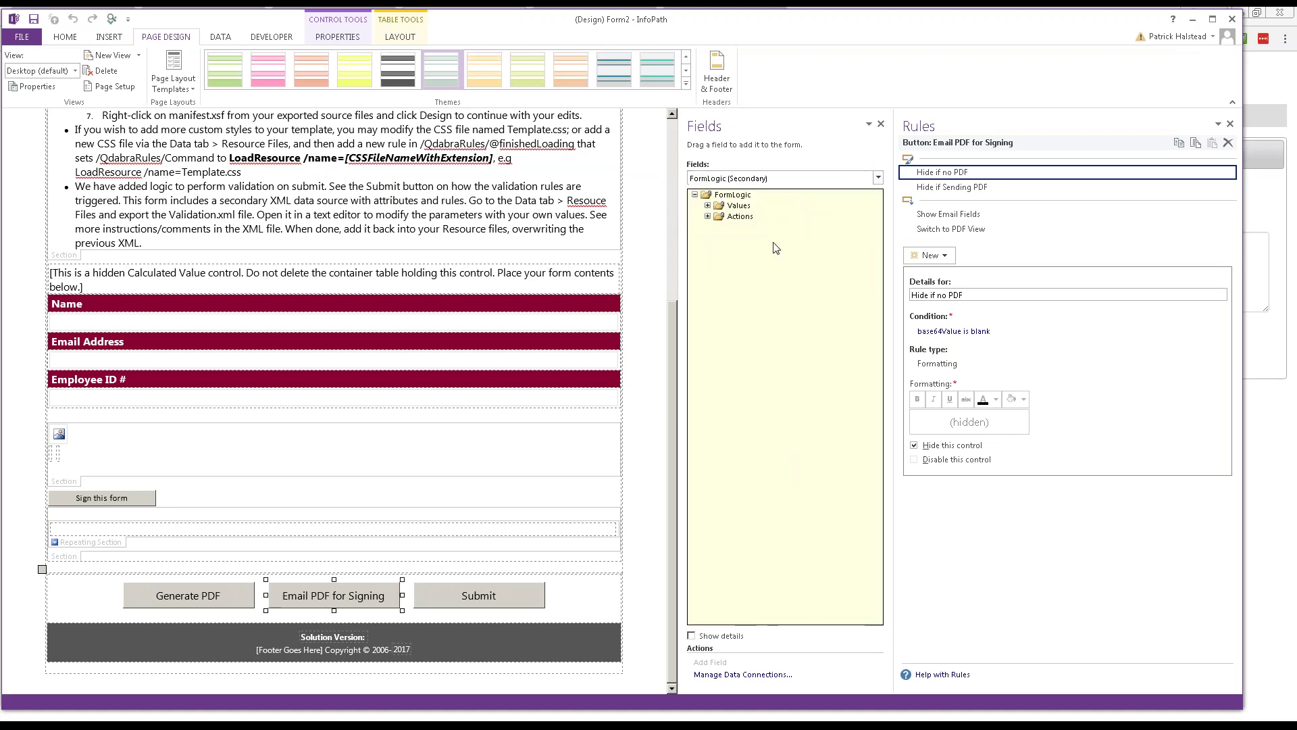
left_click(708, 216)
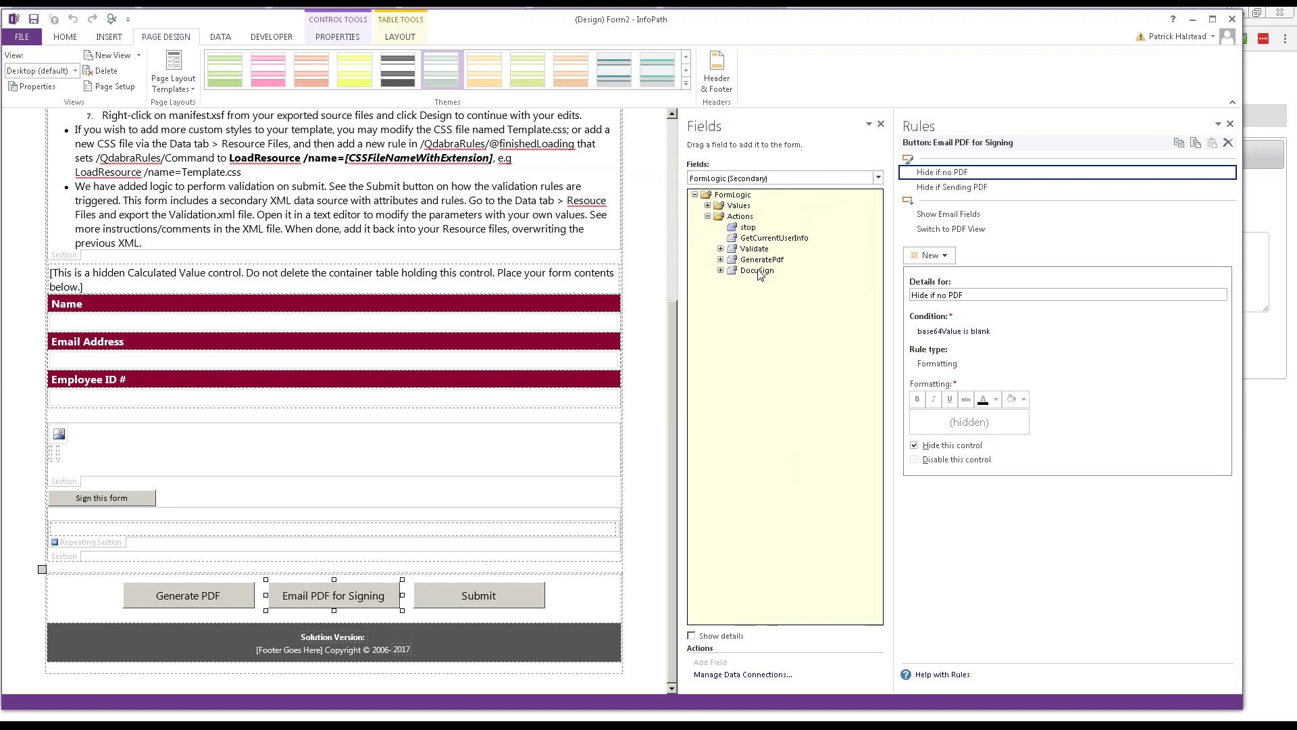
left_click(758, 270)
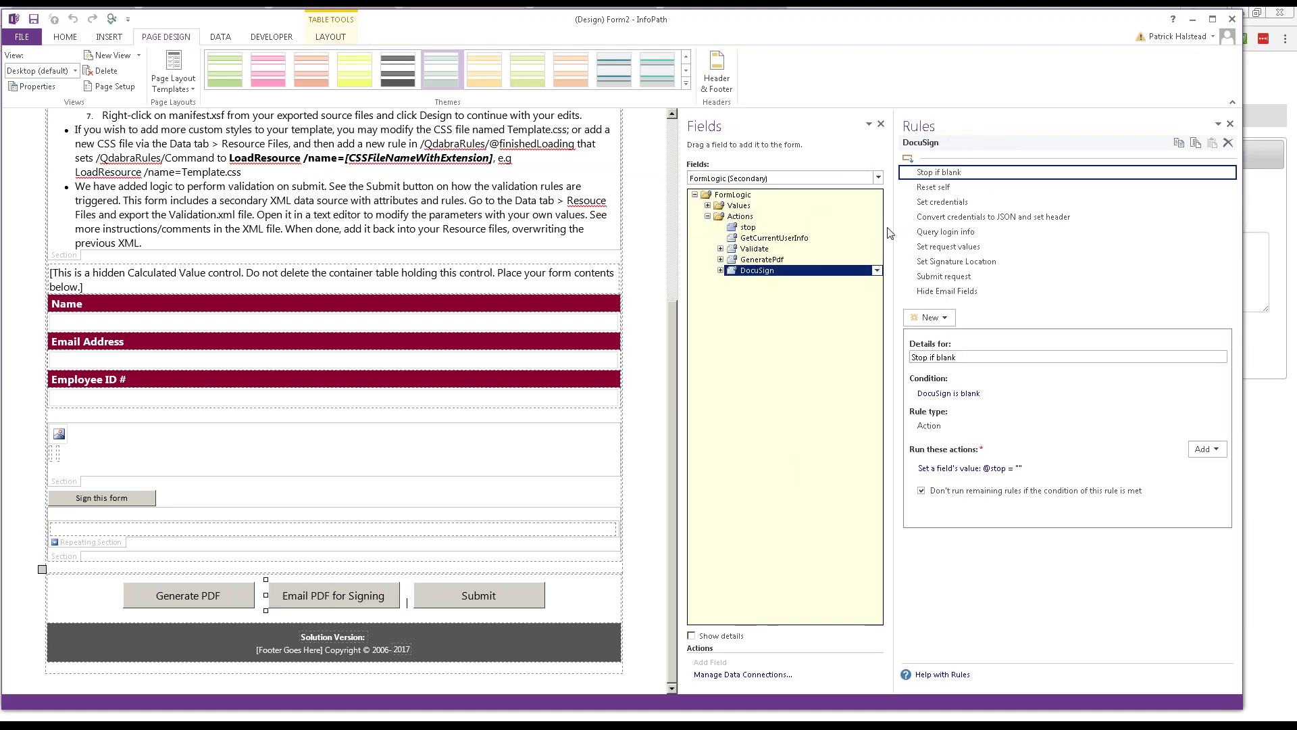
left_click(952, 218)
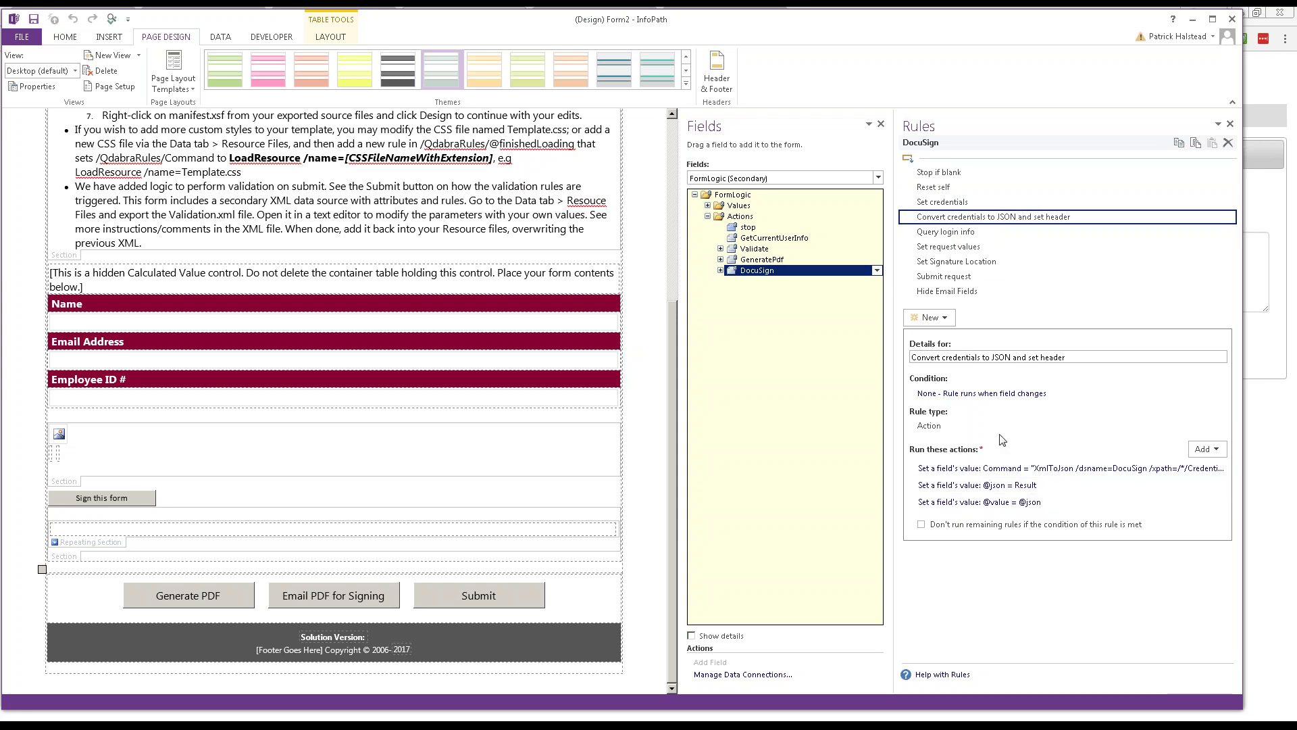
left_click(954, 203)
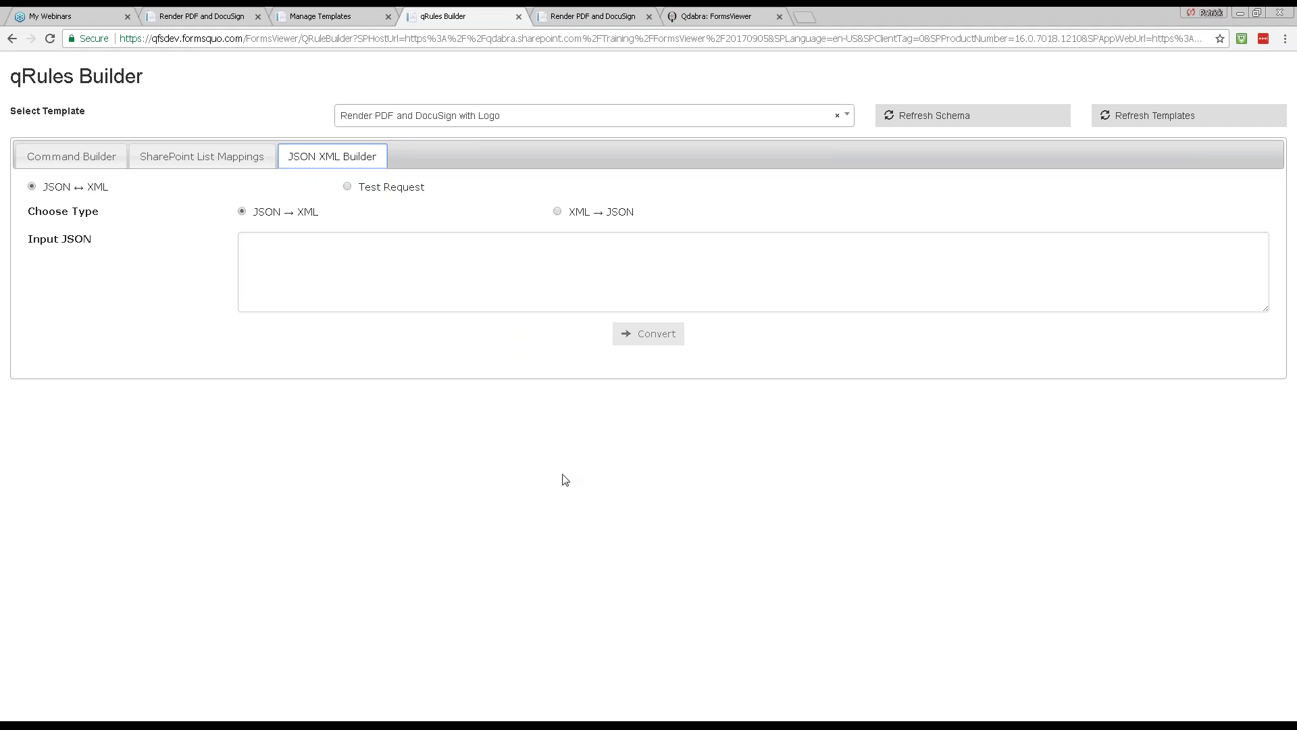
Step: Move the slideshow through the DocuSign benefits and FormsViewer v2.3 release slides to Q&A
key("alt+Tab")
key("Right")
key("Left")
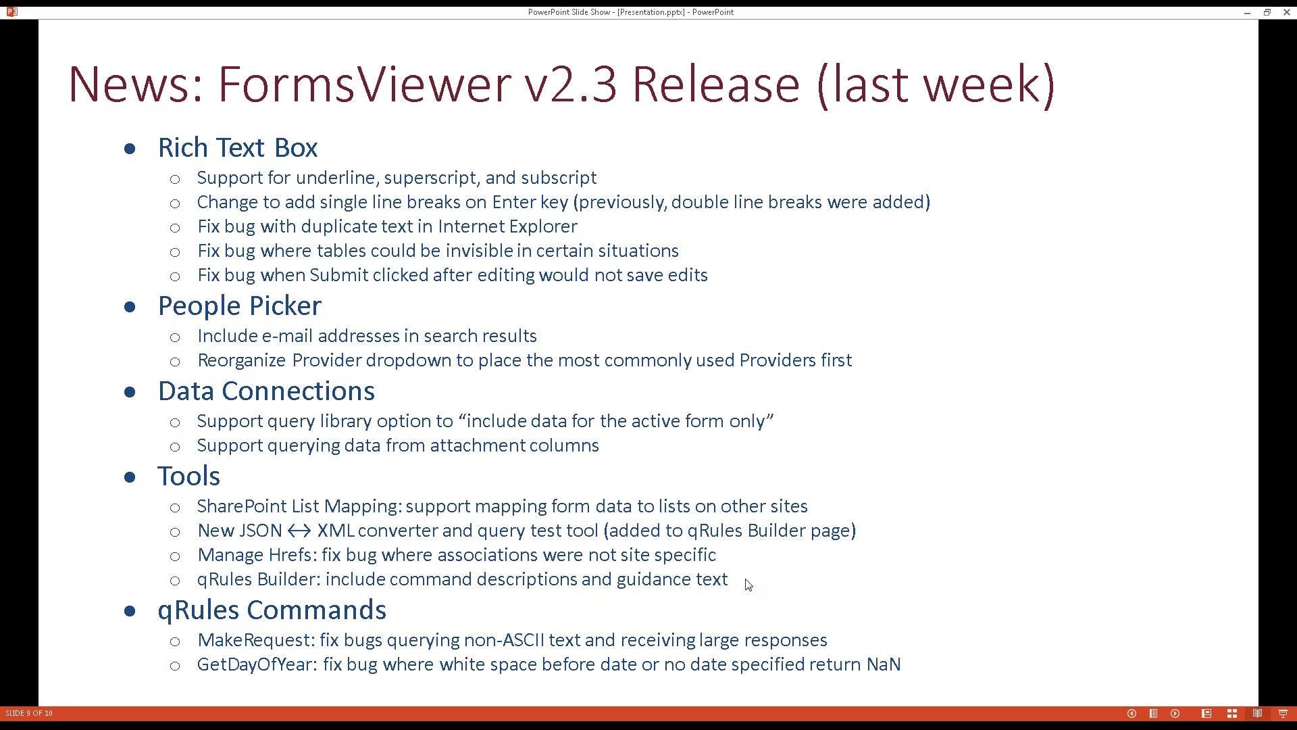
key("Left")
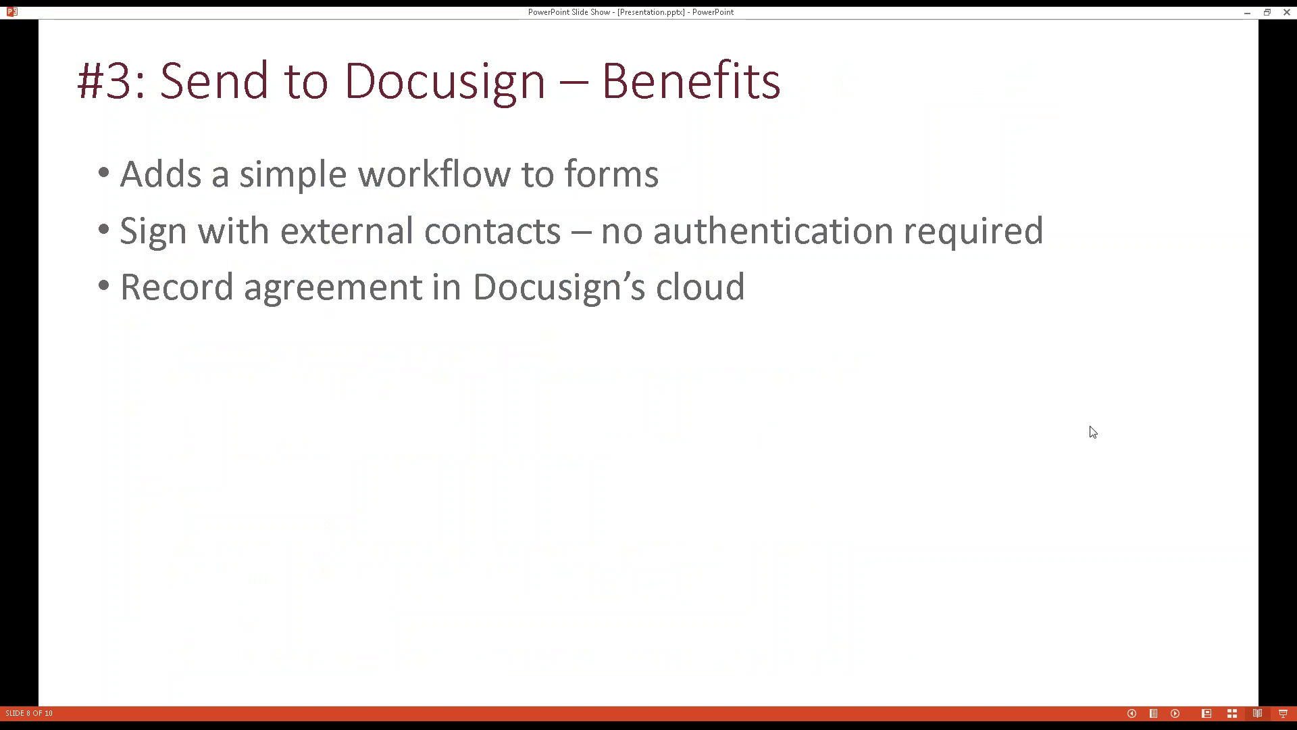
left_click(780, 488)
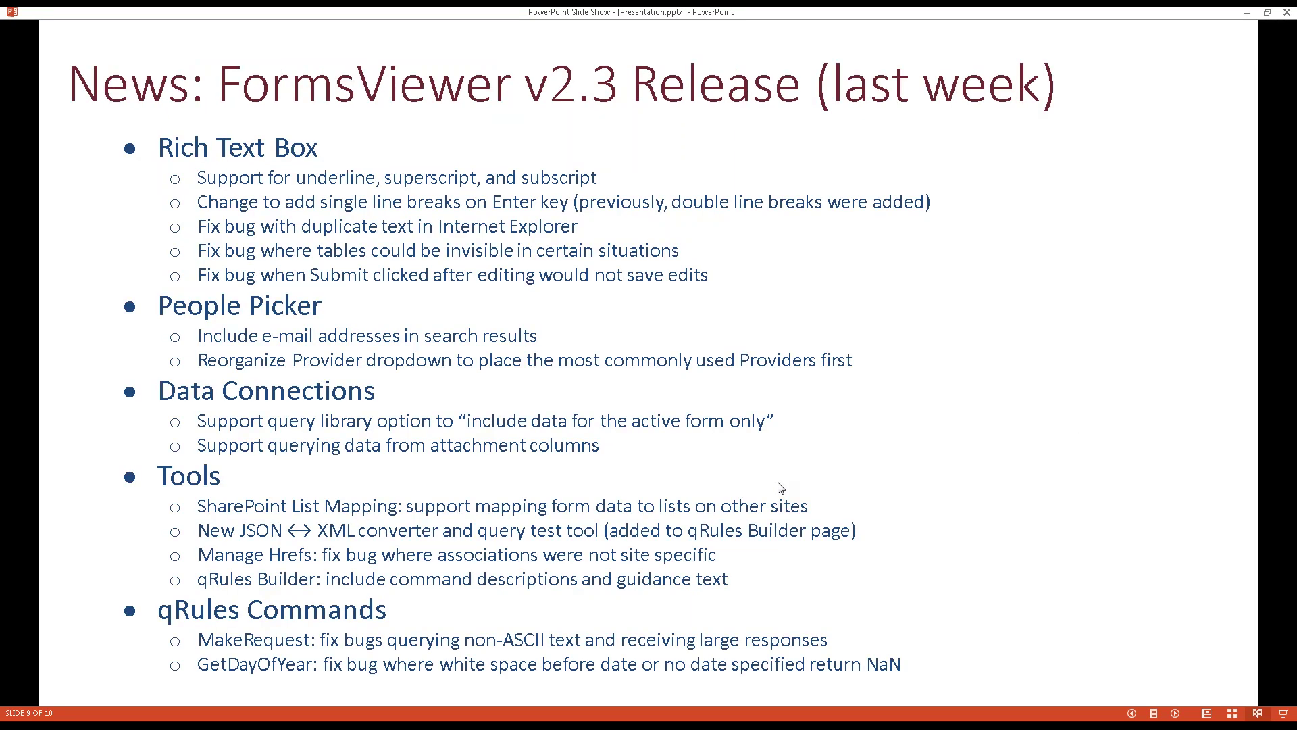
left_click(781, 488)
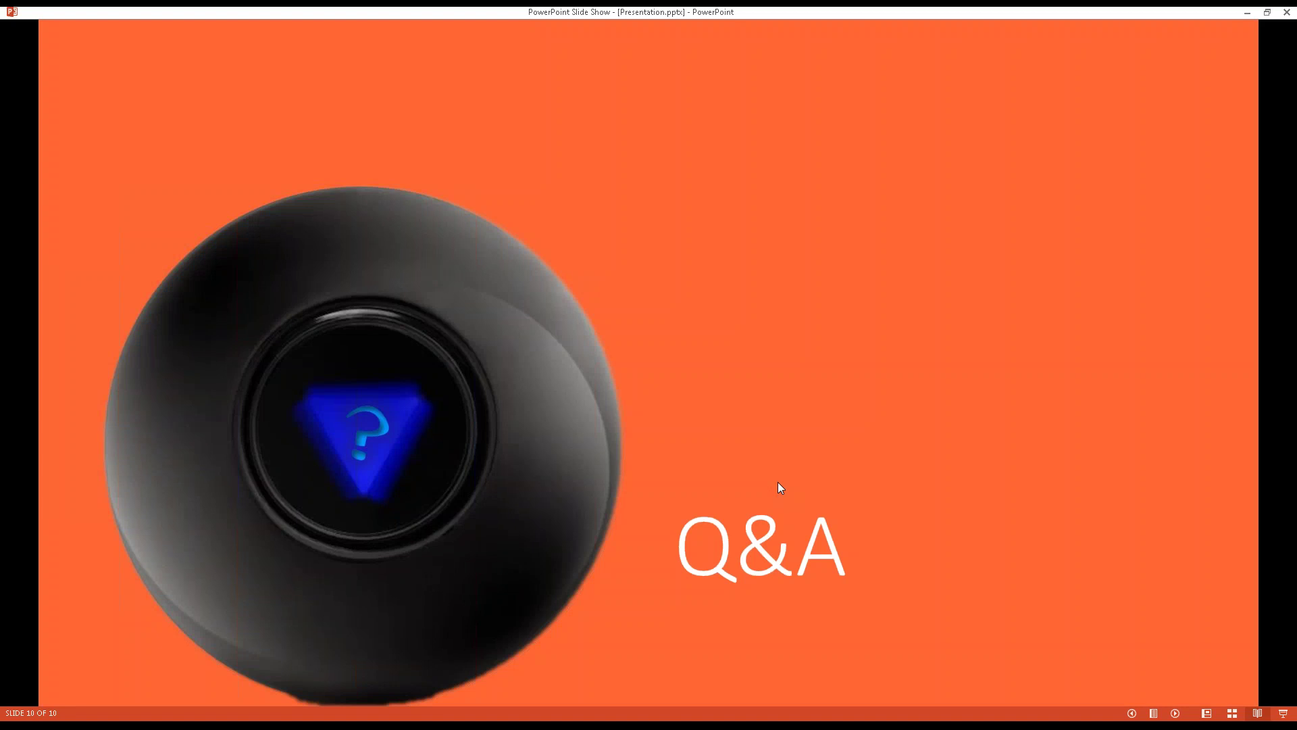